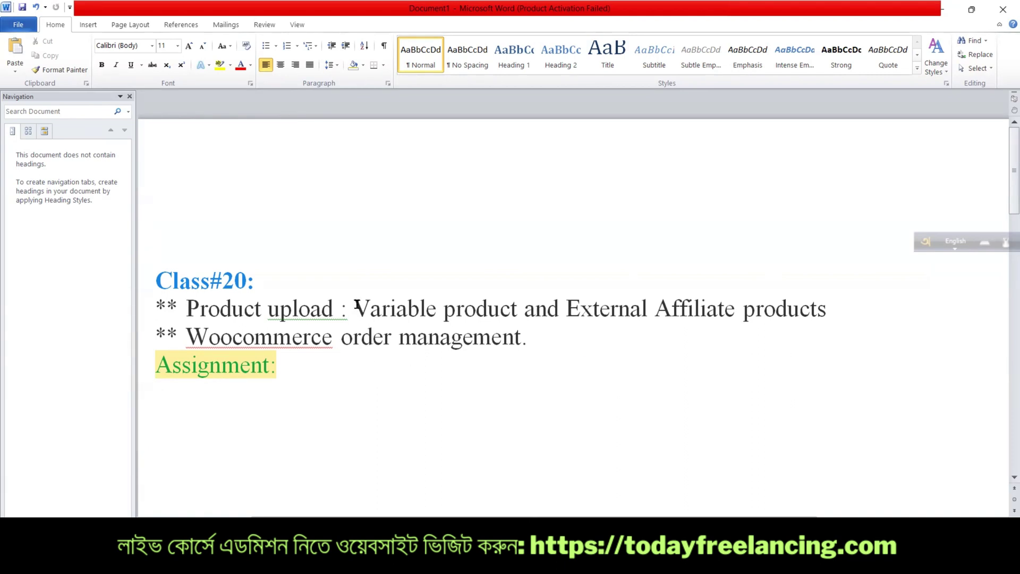
# Step: Switch from Word to the browser and look through the Ecommerce store's homepage, from the banner to the footer
pyautogui.click(947, 10)
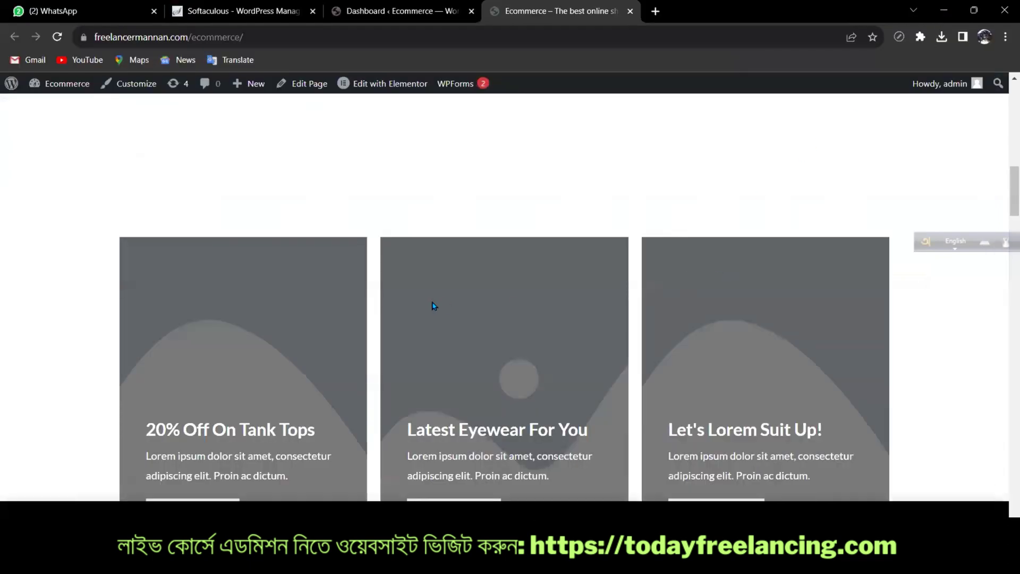
pyautogui.scroll(5, 432, 304)
pyautogui.scroll(5, 432, 306)
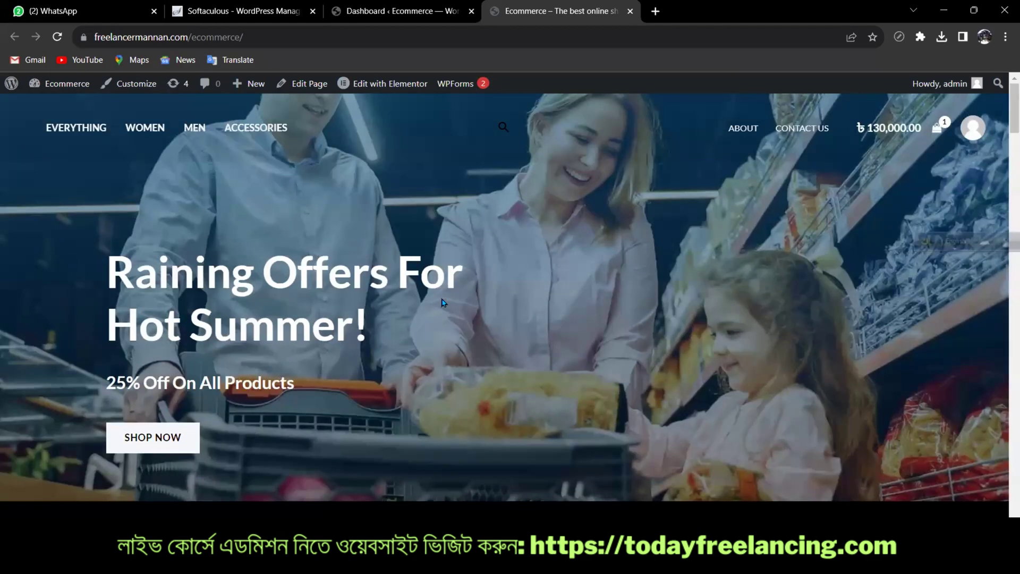
pyautogui.scroll(-10, 444, 300)
pyautogui.scroll(-10, 456, 296)
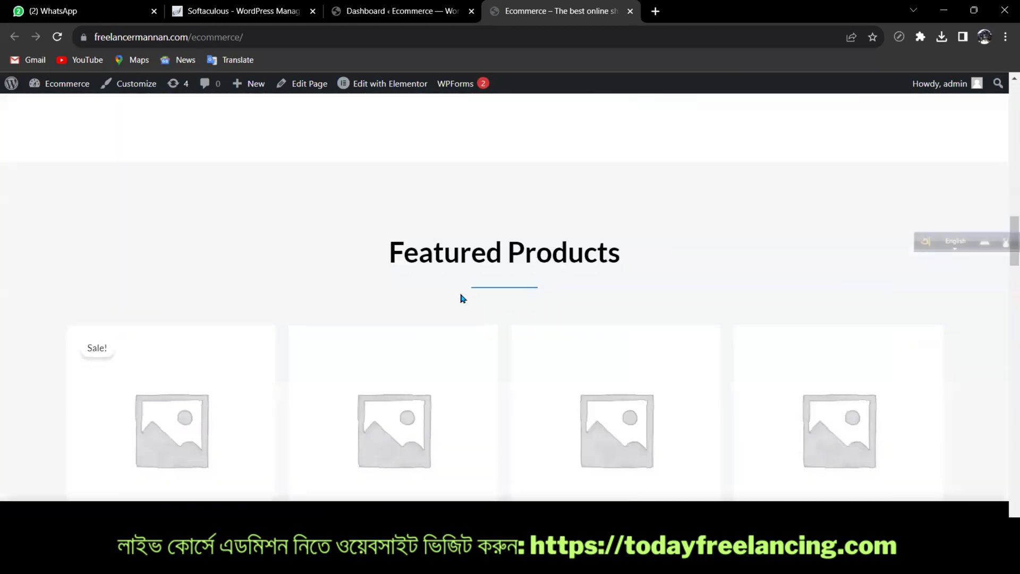
pyautogui.scroll(-6, 467, 304)
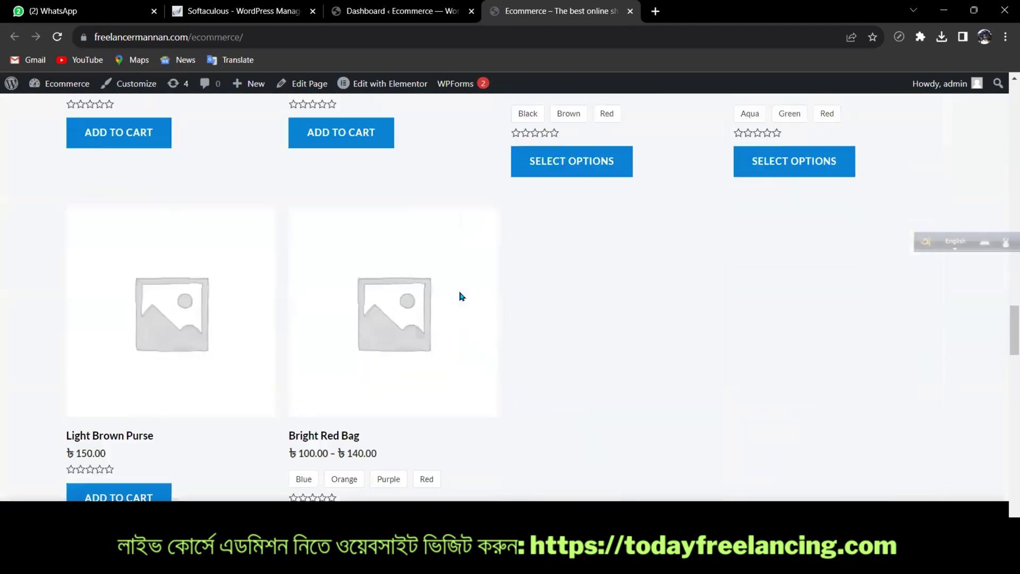
pyautogui.scroll(-3, 486, 299)
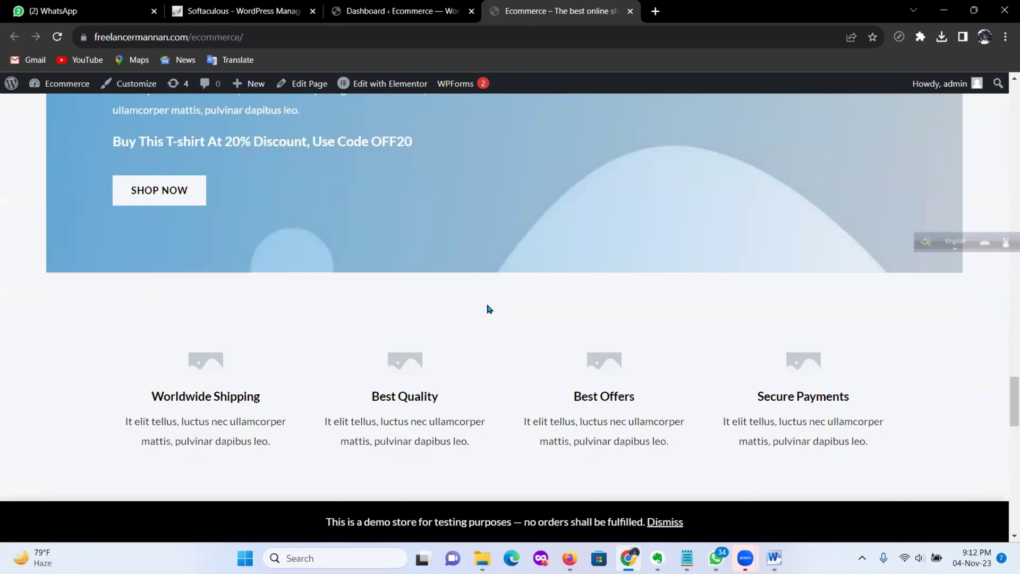
pyautogui.scroll(-12, 490, 310)
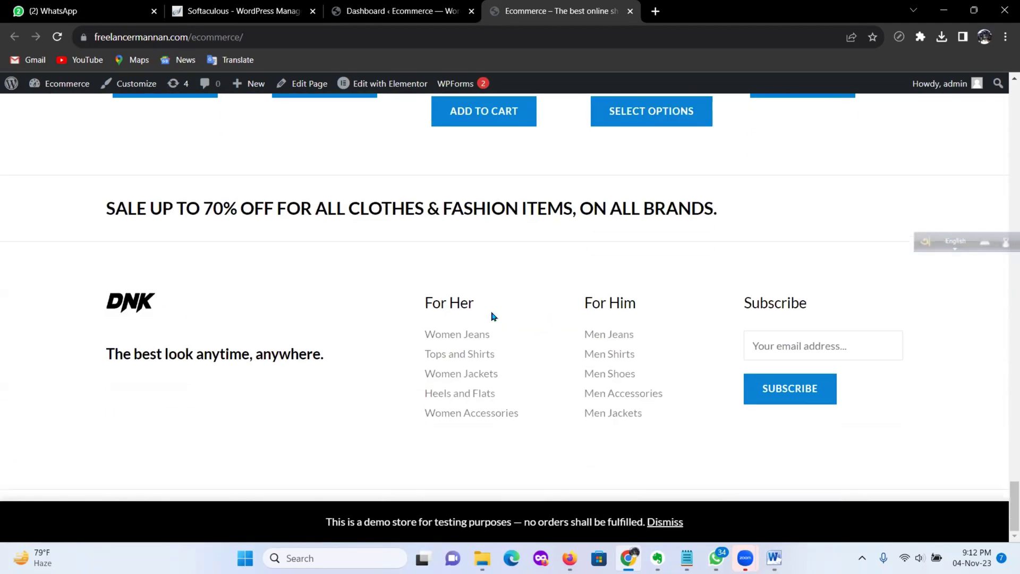
pyautogui.scroll(15, 493, 317)
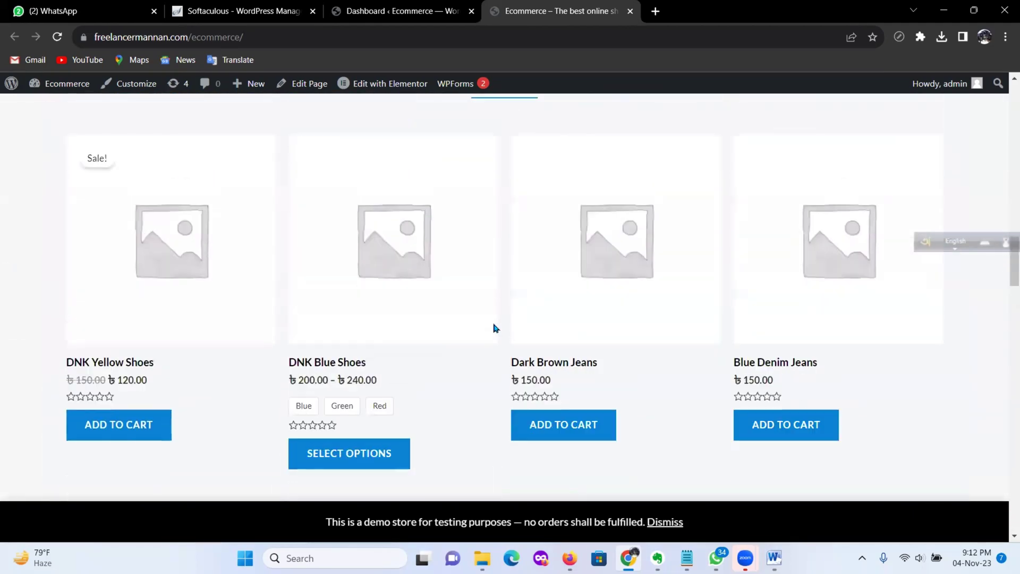
pyautogui.scroll(12, 493, 328)
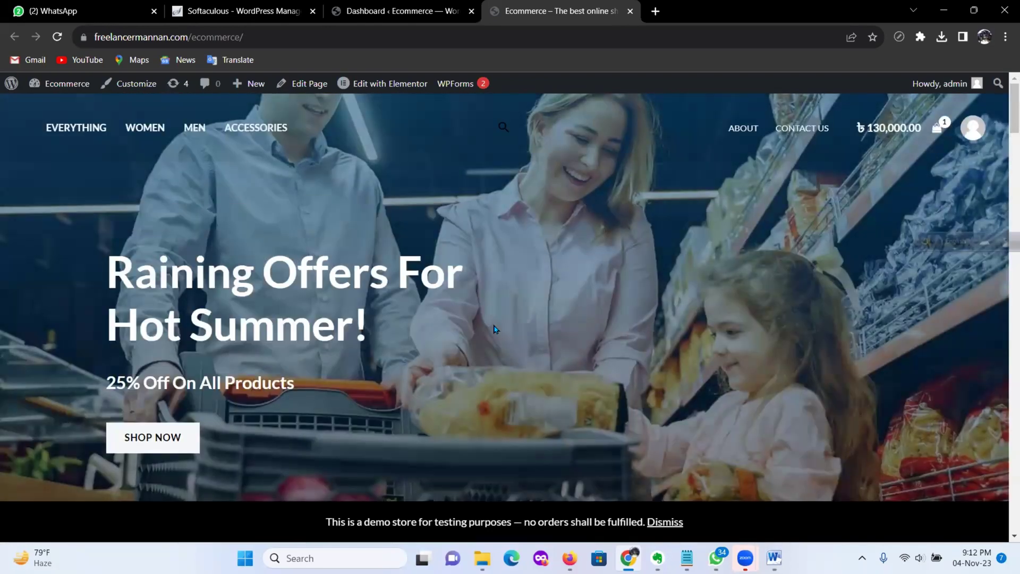
# Step: Open the daraz.com.bd shopping site in a new browser tab
pyautogui.click(391, 13)
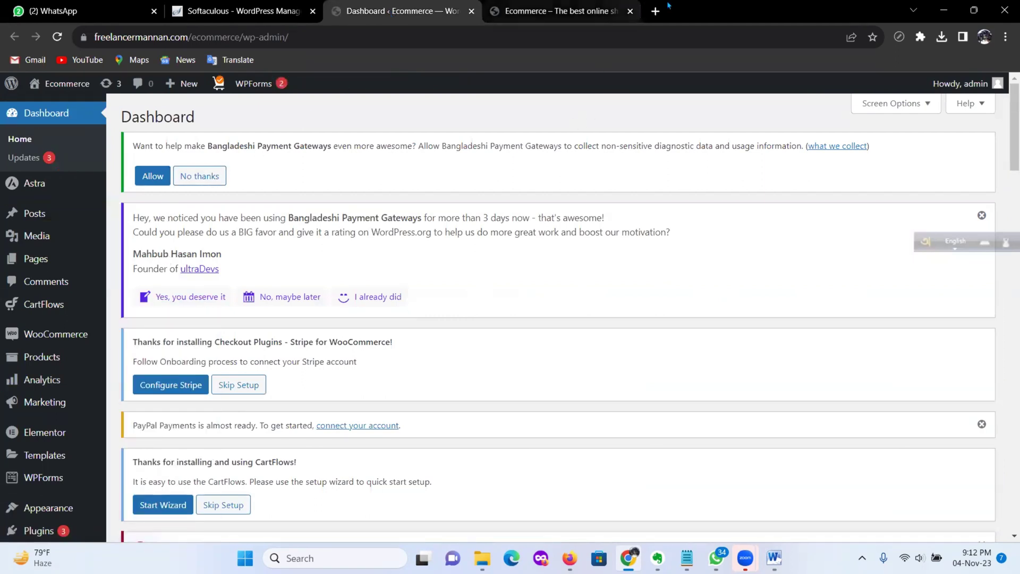
pyautogui.hotkey('ctrl', 't')
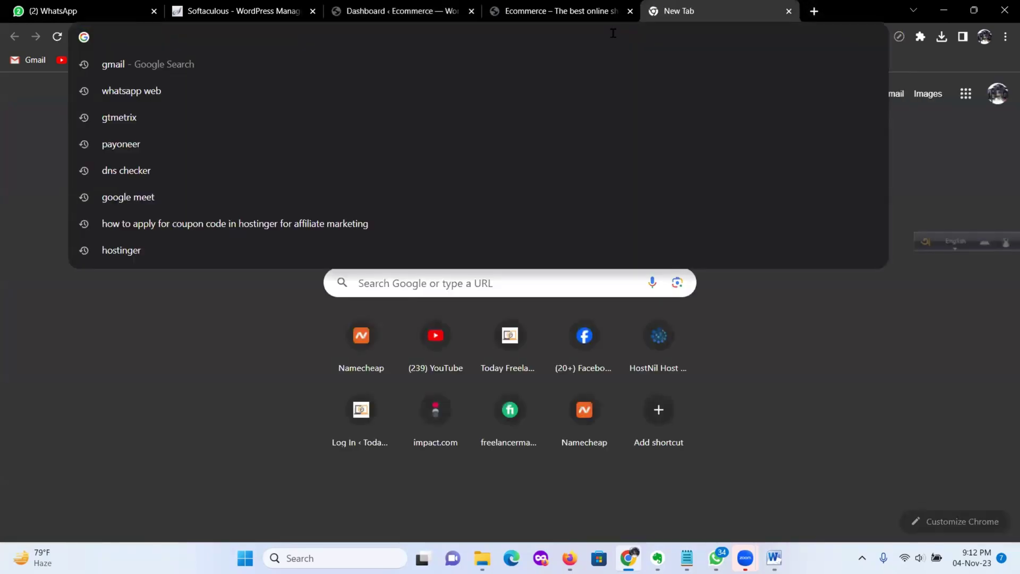
pyautogui.write('daraz.com.bd')
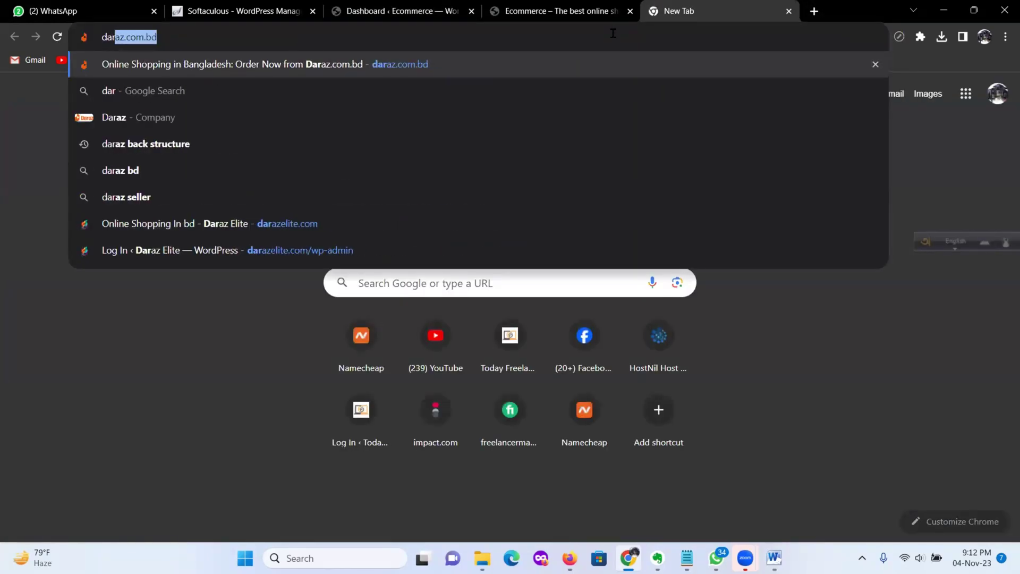
pyautogui.press('Return')
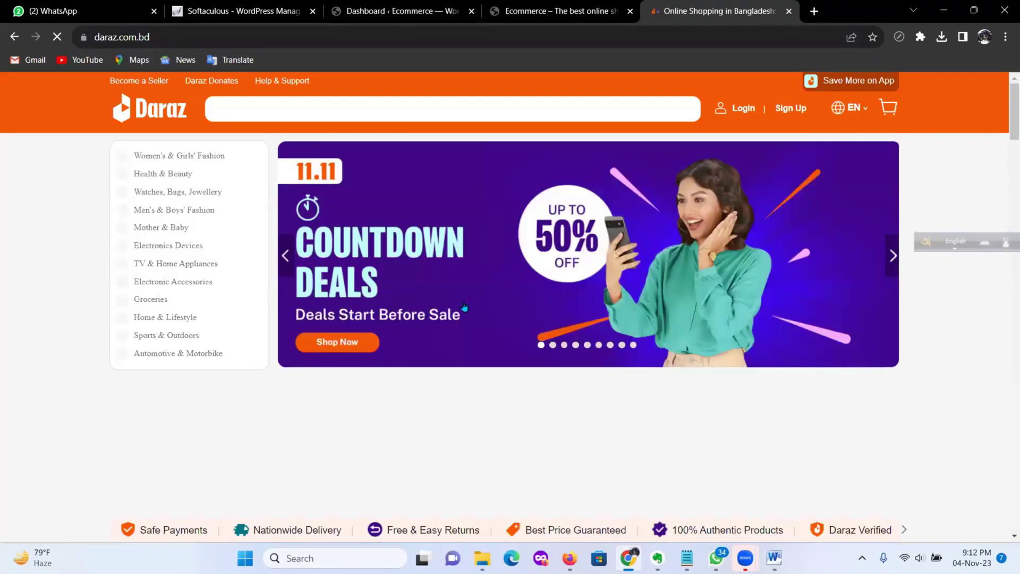
# Step: Look through the Daraz homepage's FlashSale and Categories sections for an example product
pyautogui.scroll(-10, 462, 305)
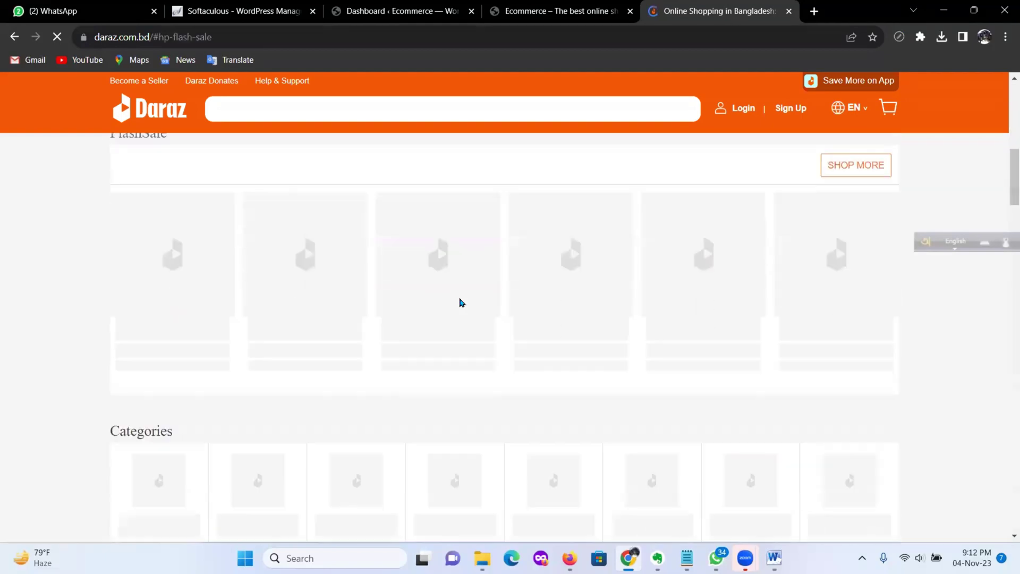
pyautogui.scroll(-3, 462, 303)
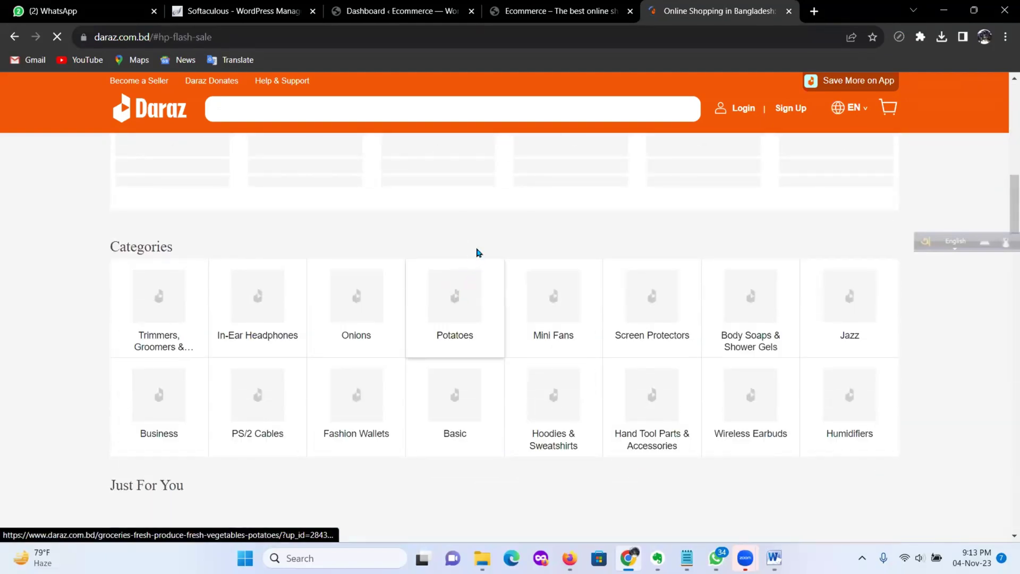
pyautogui.scroll(8, 497, 242)
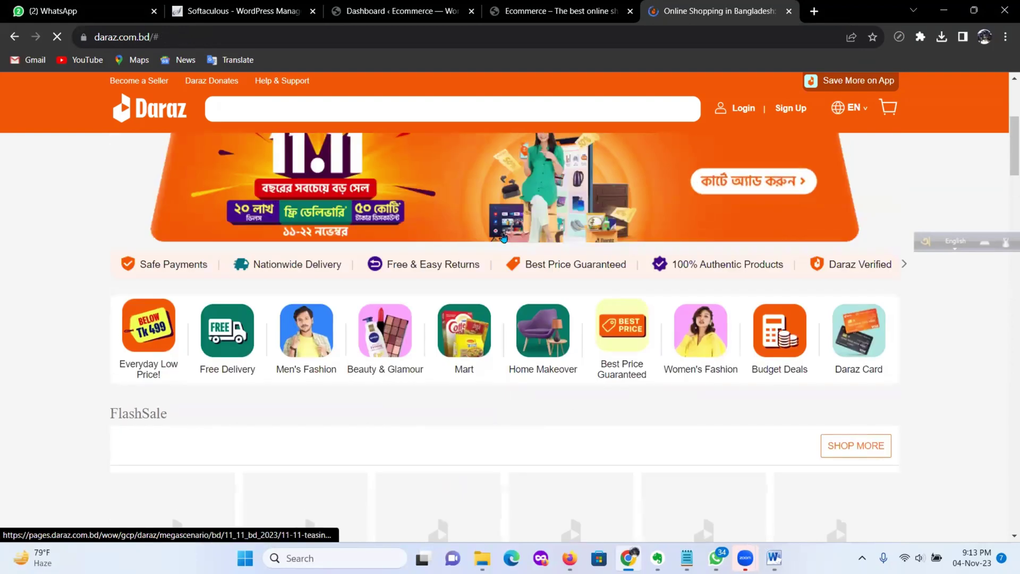
pyautogui.scroll(-3, 451, 292)
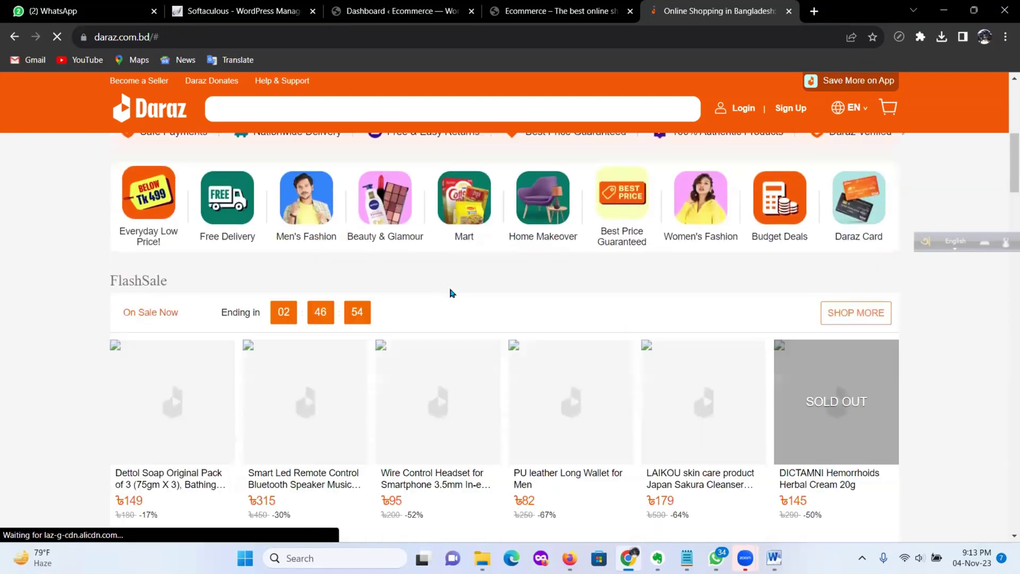
pyautogui.scroll(-4, 451, 293)
pyautogui.scroll(-3, 452, 292)
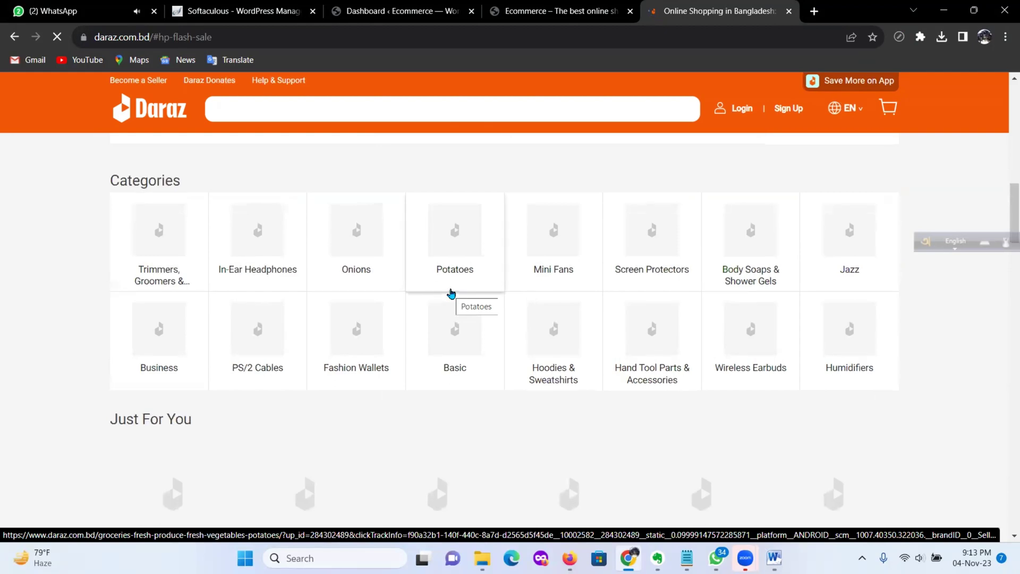
pyautogui.scroll(-5, 451, 293)
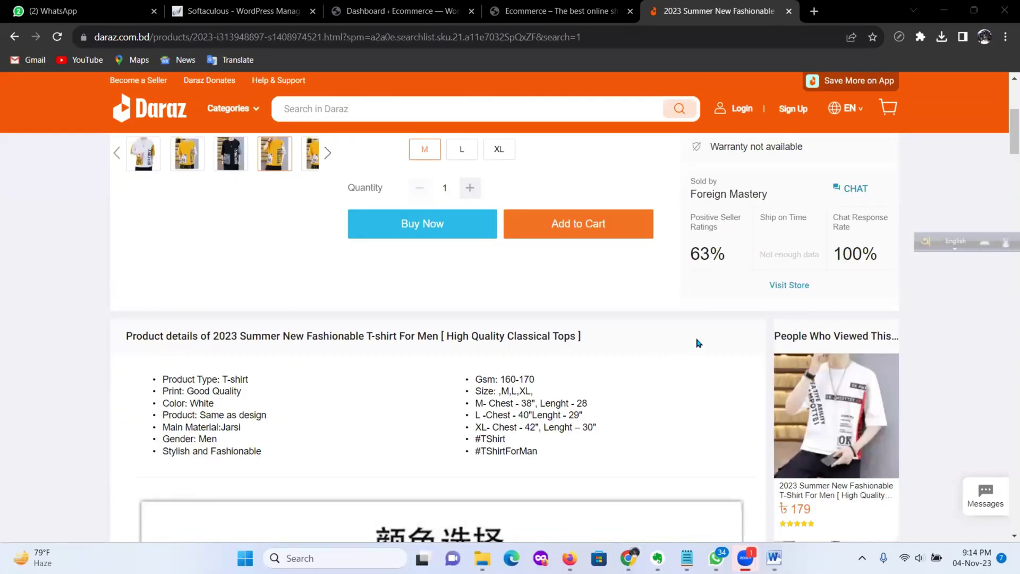
# Step: Choose the White color and size L on the 2023 Summer New Fashionable T-shirt For Men product page
pyautogui.scroll(5, 553, 319)
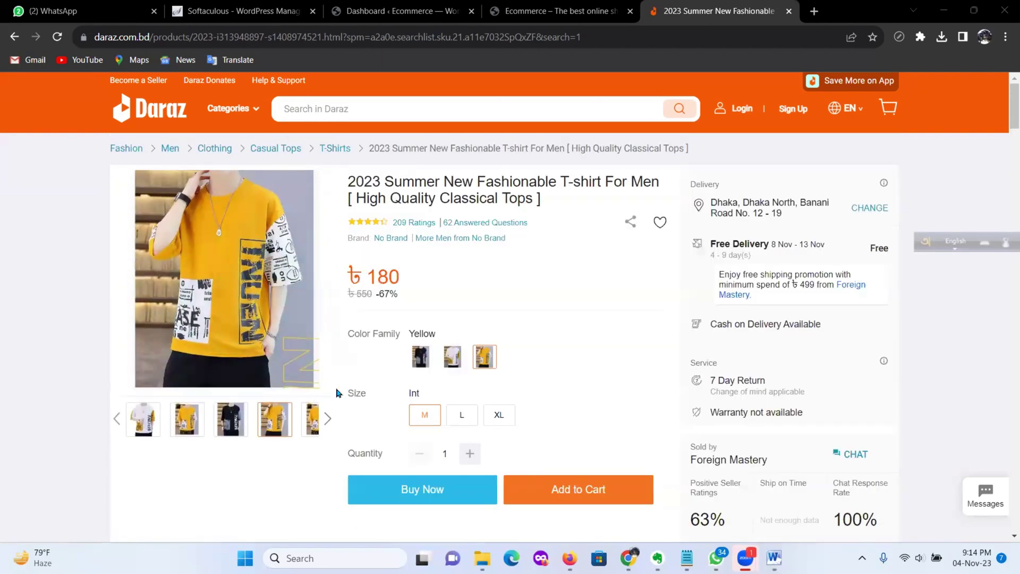
pyautogui.click(427, 368)
pyautogui.scroll(-1, 428, 369)
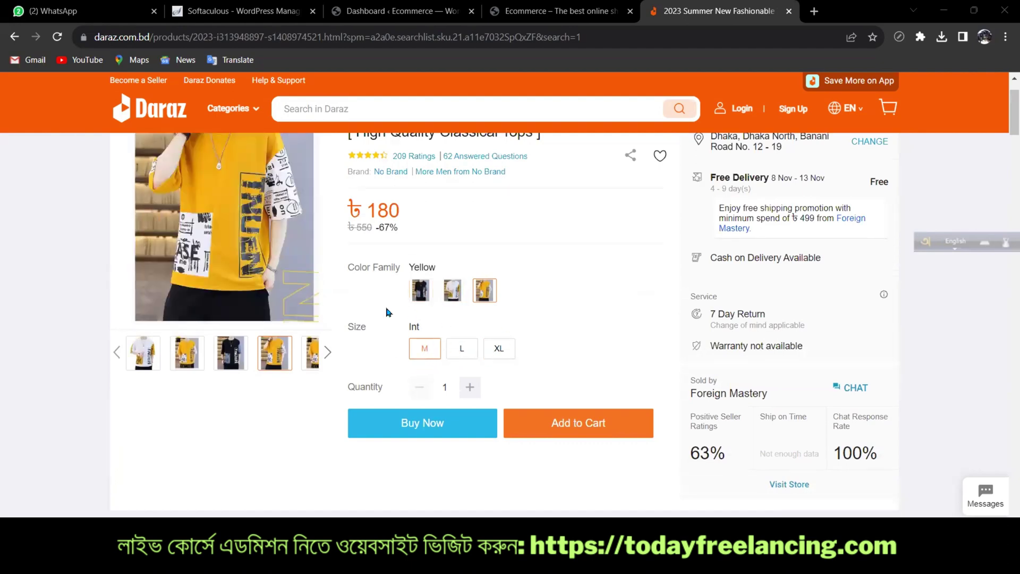
pyautogui.moveTo(209, 238)
pyautogui.scroll(1, 209, 239)
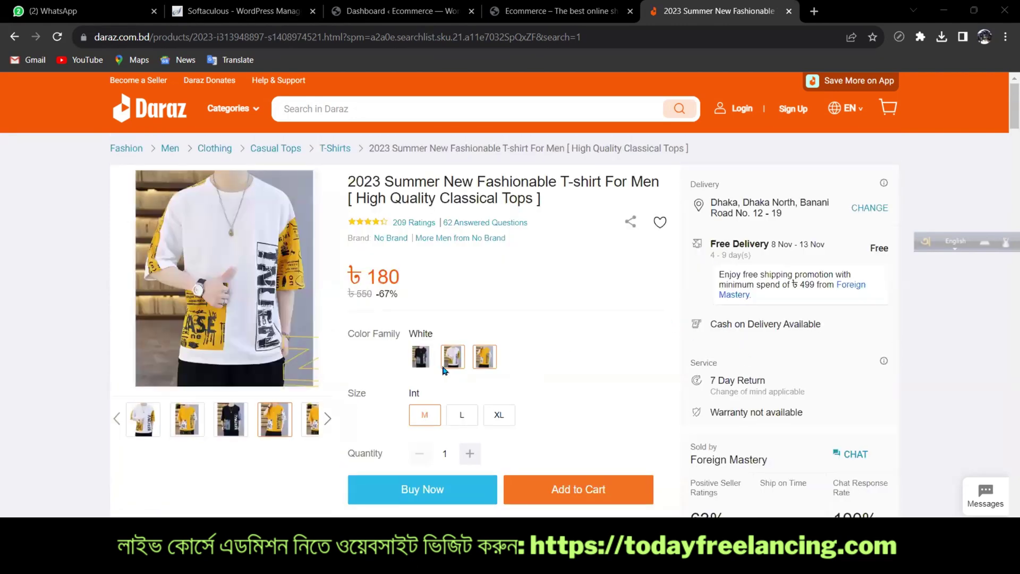
pyautogui.click(446, 365)
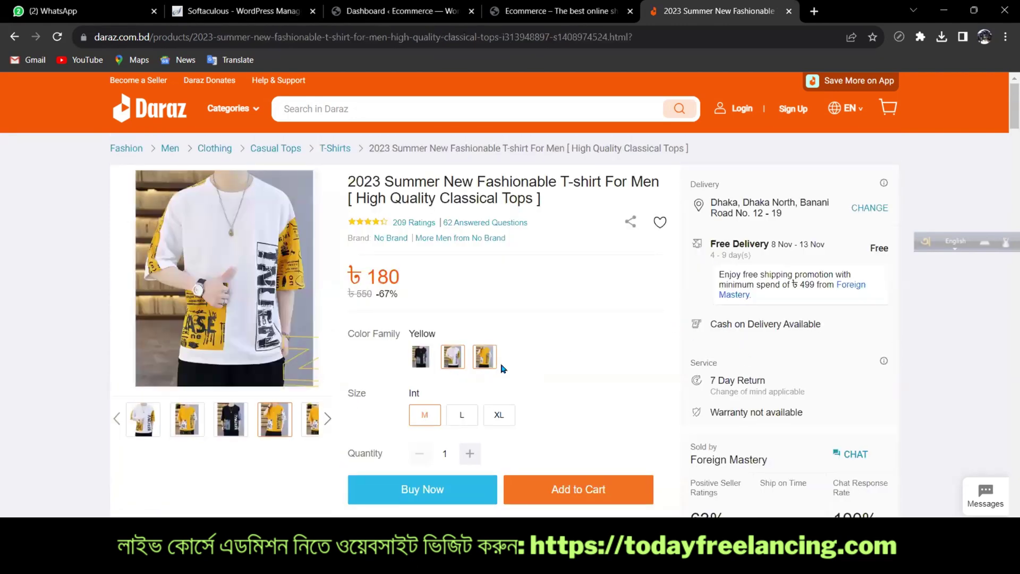
pyautogui.click(476, 416)
pyautogui.scroll(-2, 563, 350)
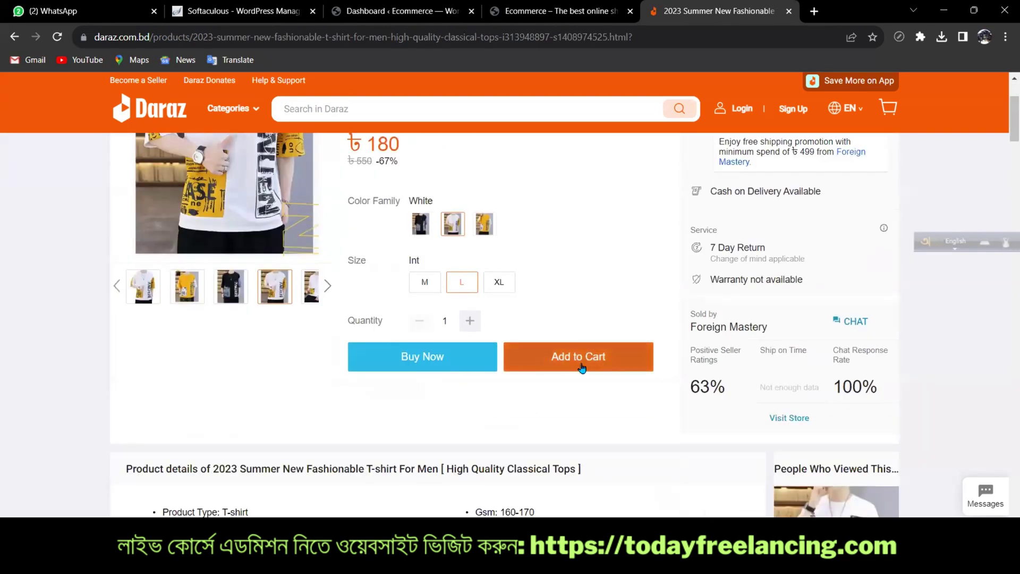
pyautogui.scroll(2, 458, 365)
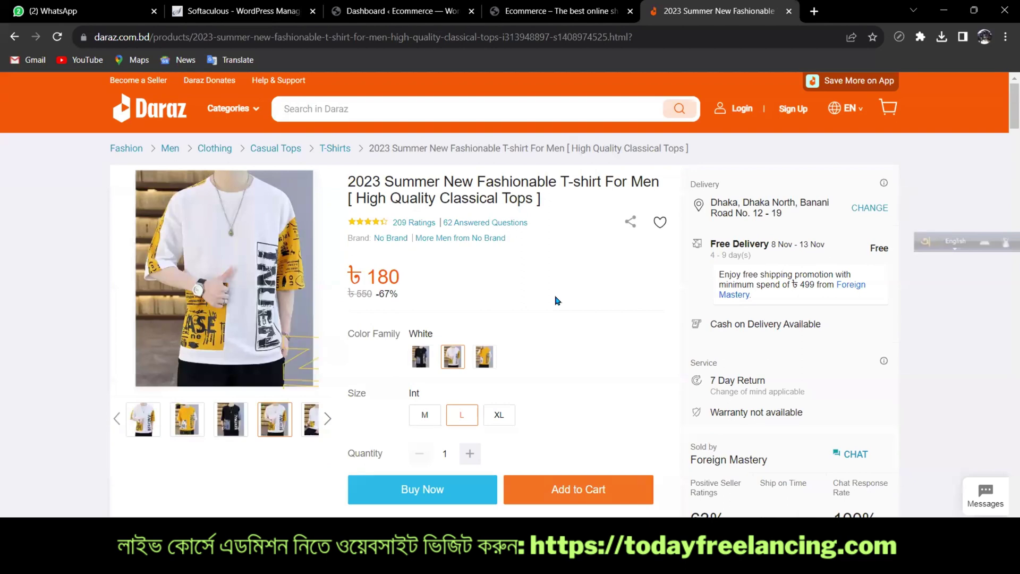
# Step: Return to the store's WordPress dashboard and open the product Attributes page
pyautogui.click(393, 11)
pyautogui.scroll(-8, 169, 313)
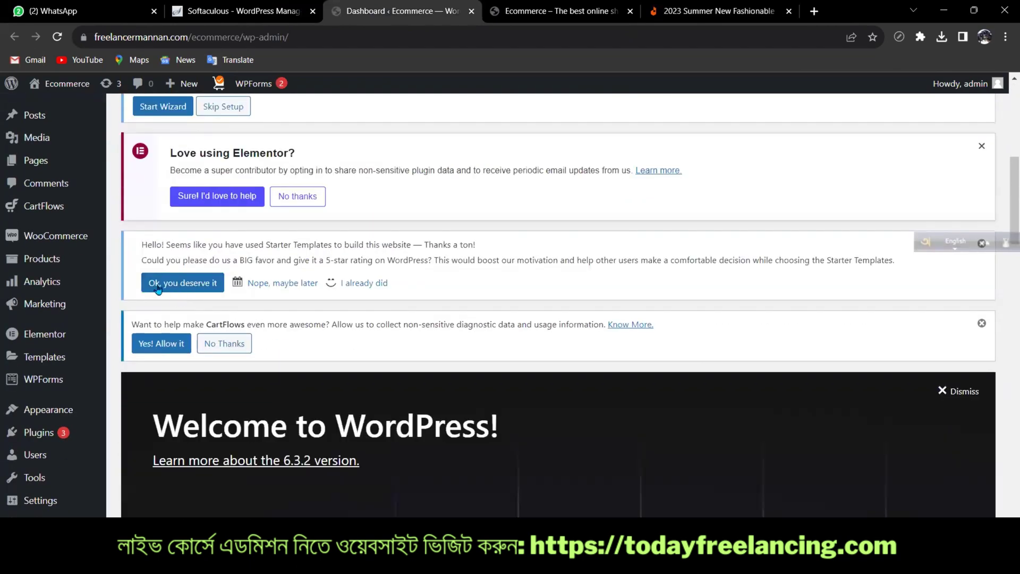
pyautogui.moveTo(60, 258)
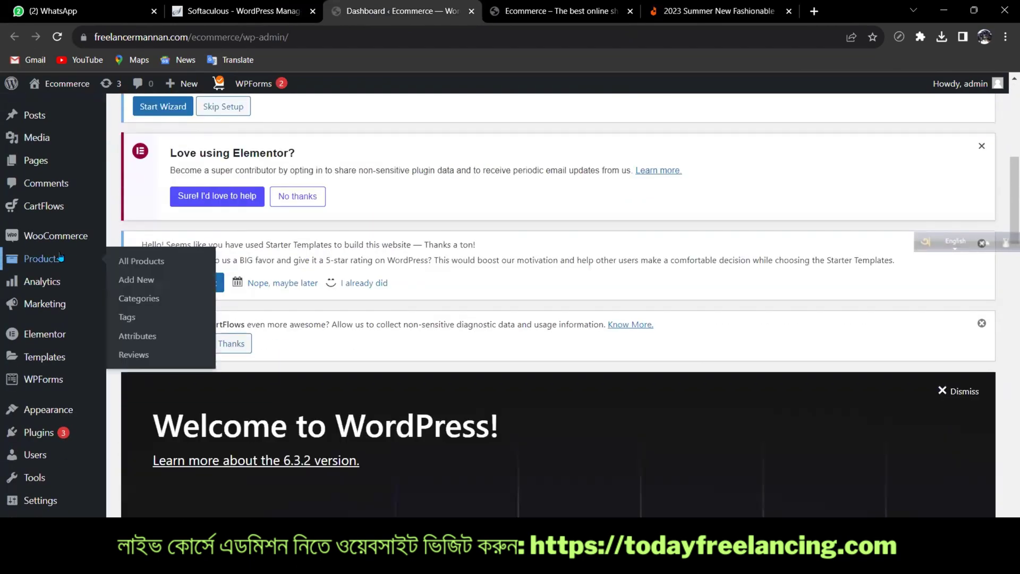
pyautogui.click(137, 337)
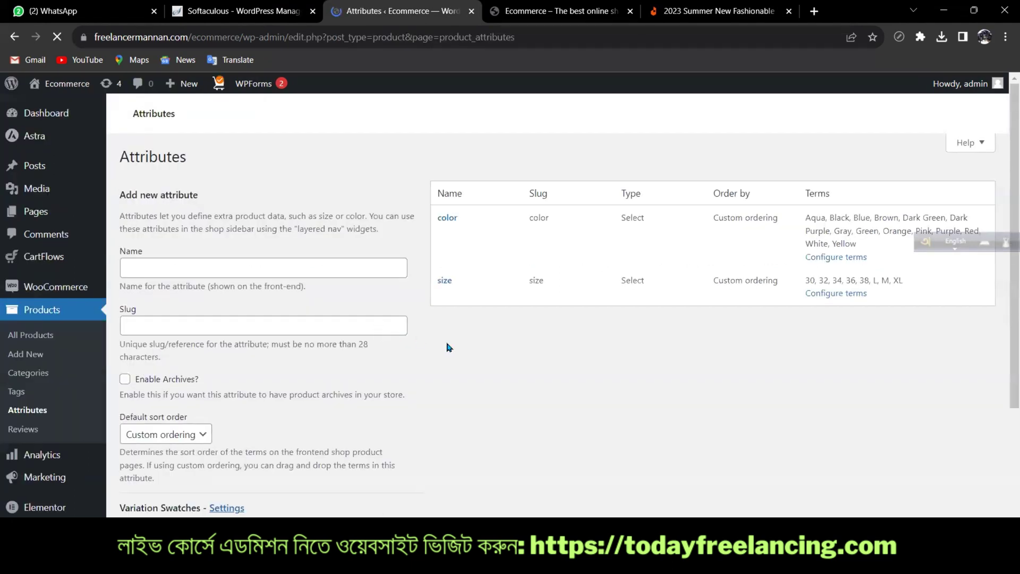
# Step: Delete the existing color and size product attributes and confirm both deletions
pyautogui.scroll(-10, 539, 299)
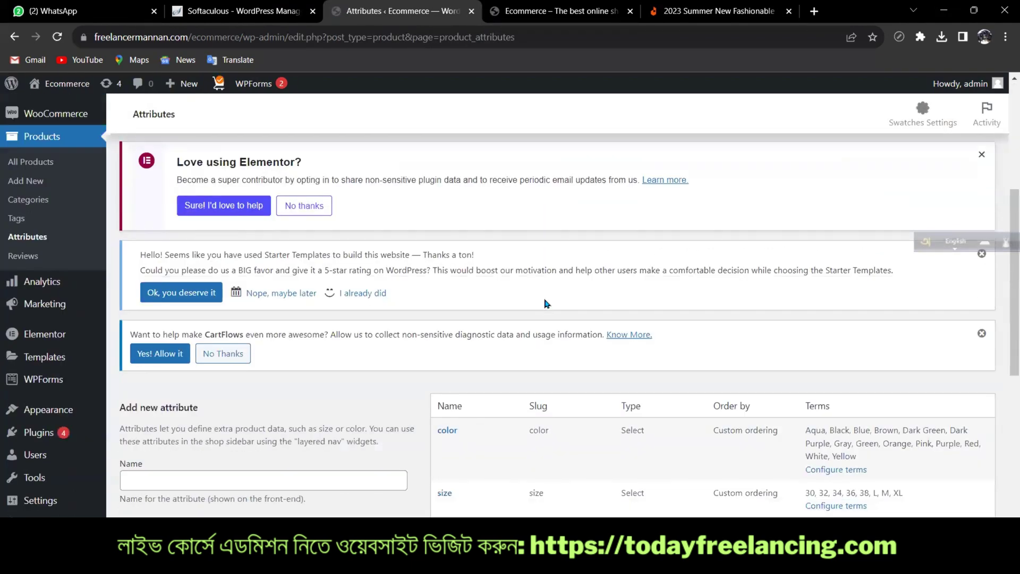
pyautogui.scroll(4, 574, 286)
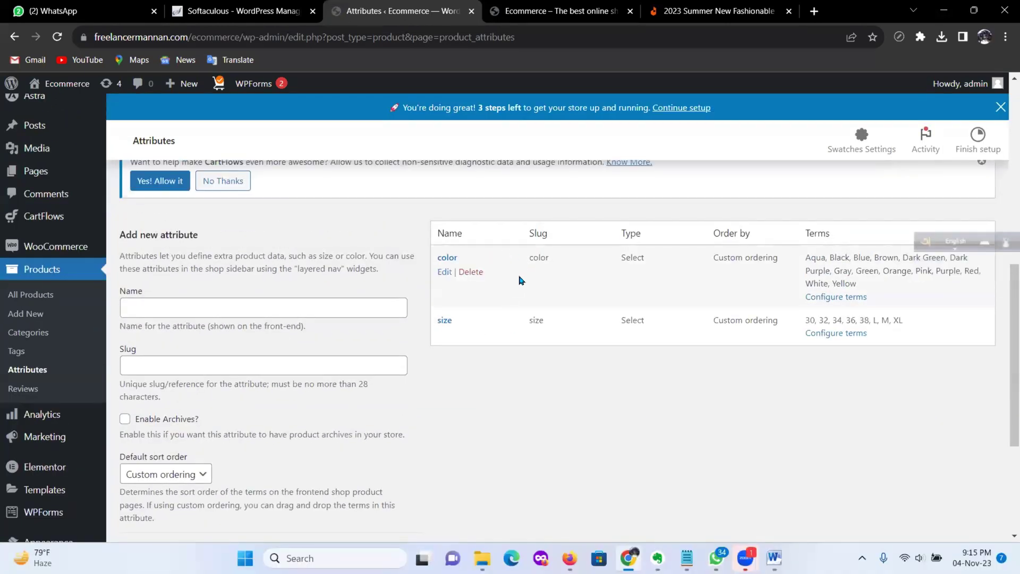
pyautogui.click(479, 274)
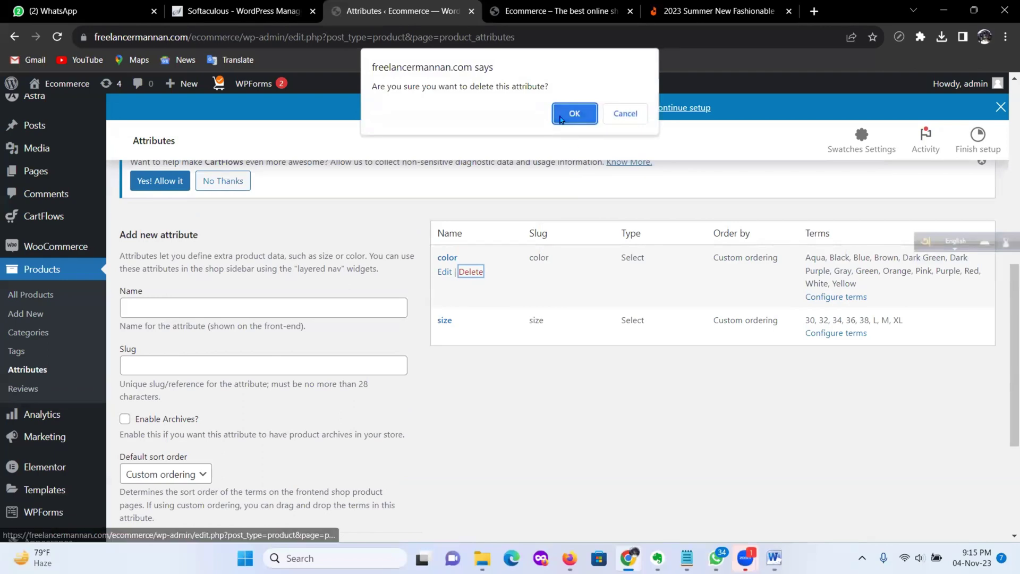
pyautogui.click(565, 113)
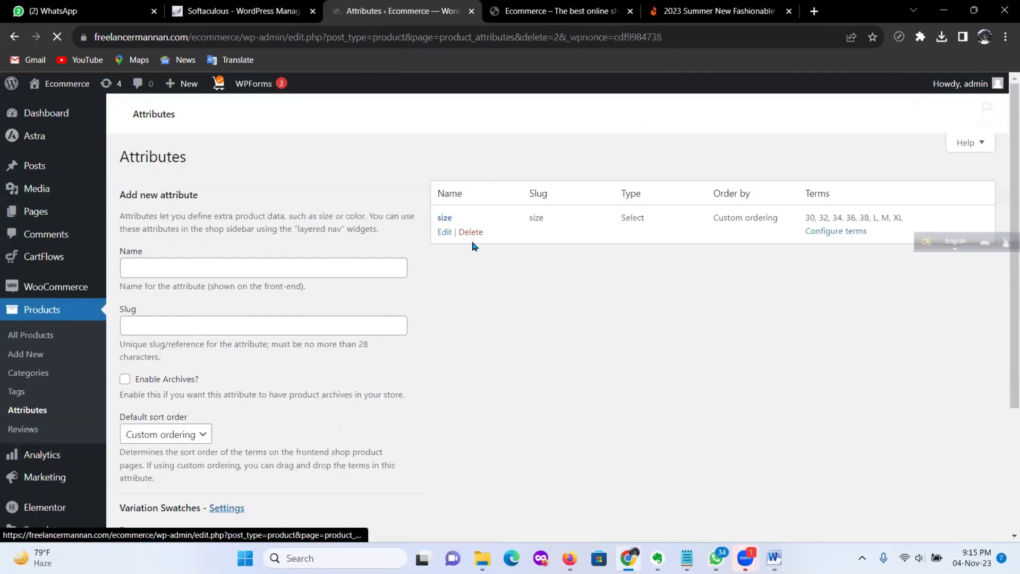
pyautogui.scroll(-7, 518, 314)
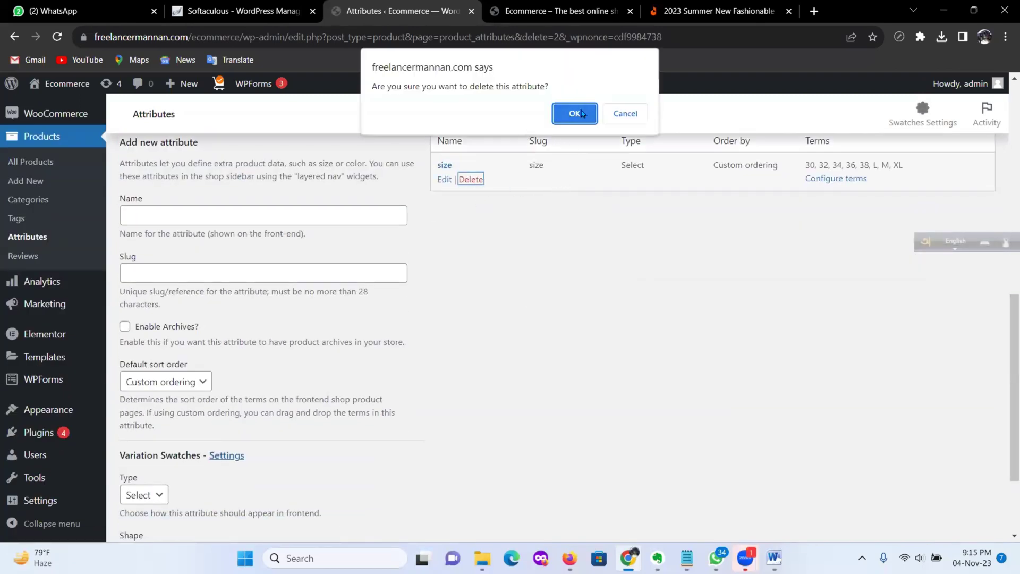
pyautogui.click(576, 112)
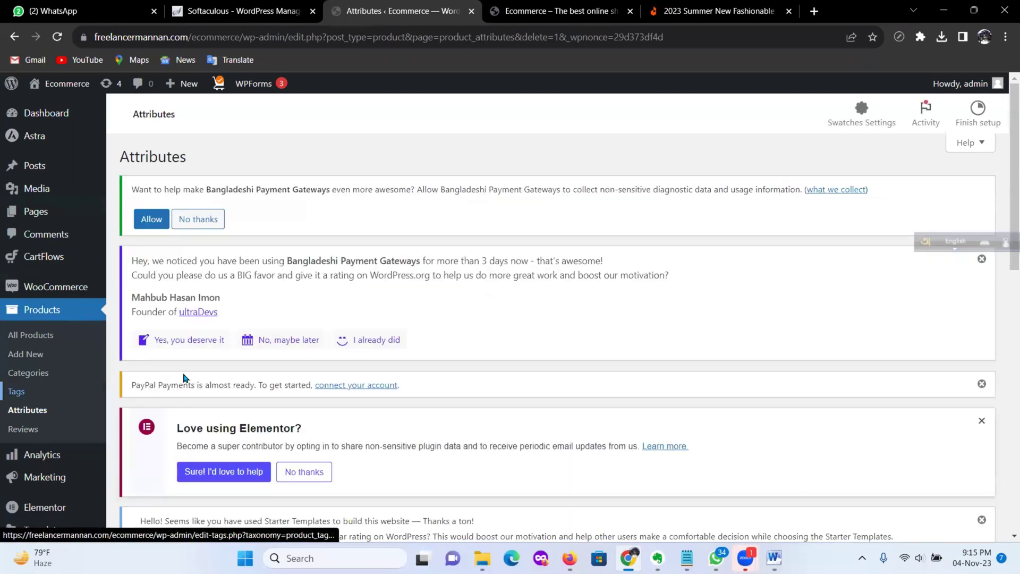
# Step: Add a new product attribute named Color, keeping the Select type and the other default settings
pyautogui.scroll(-5, 186, 378)
pyautogui.scroll(-3, 250, 362)
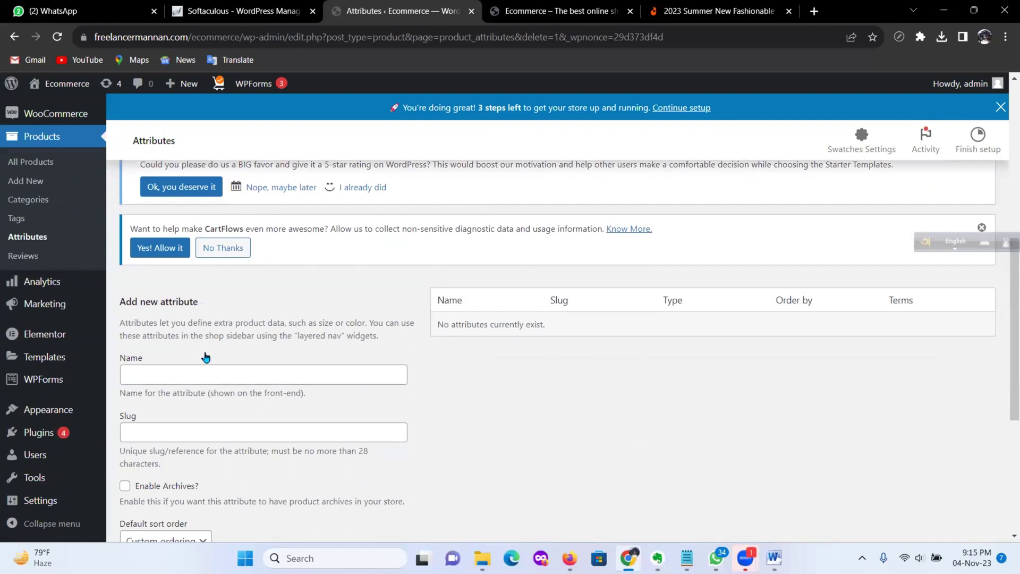
pyautogui.click(190, 369)
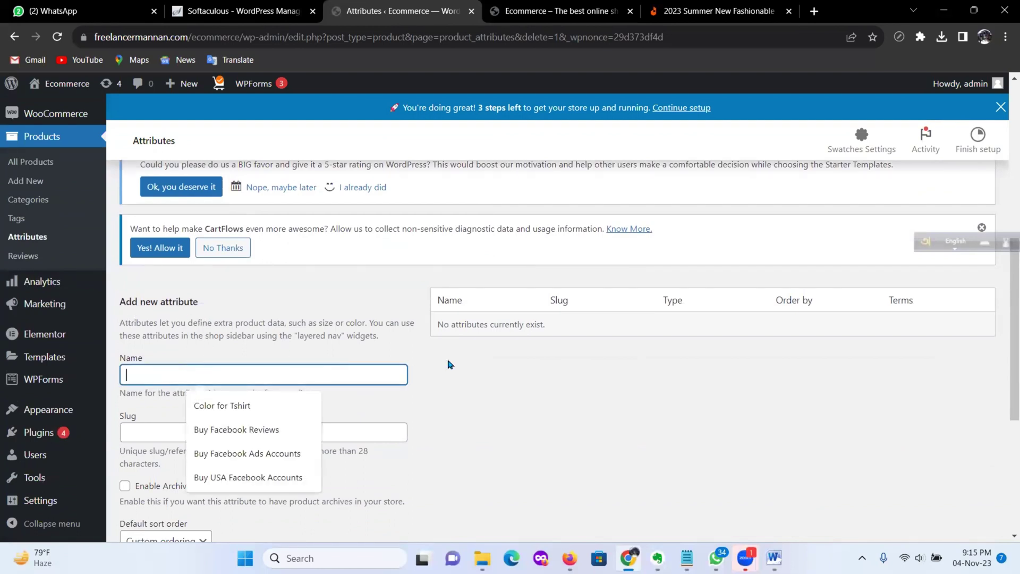
pyautogui.write('Color')
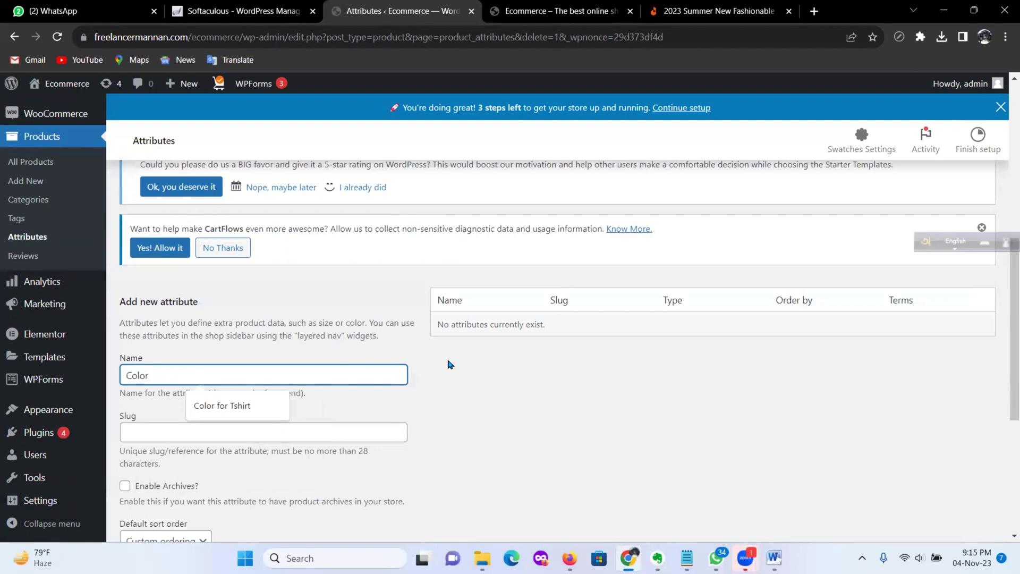
pyautogui.click(533, 406)
pyautogui.scroll(-6, 436, 416)
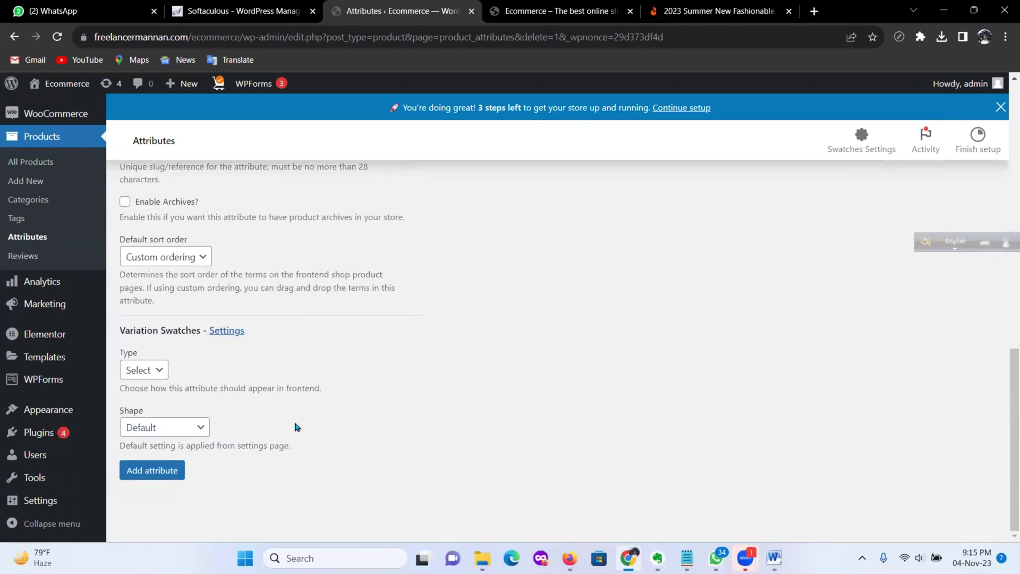
pyautogui.click(158, 468)
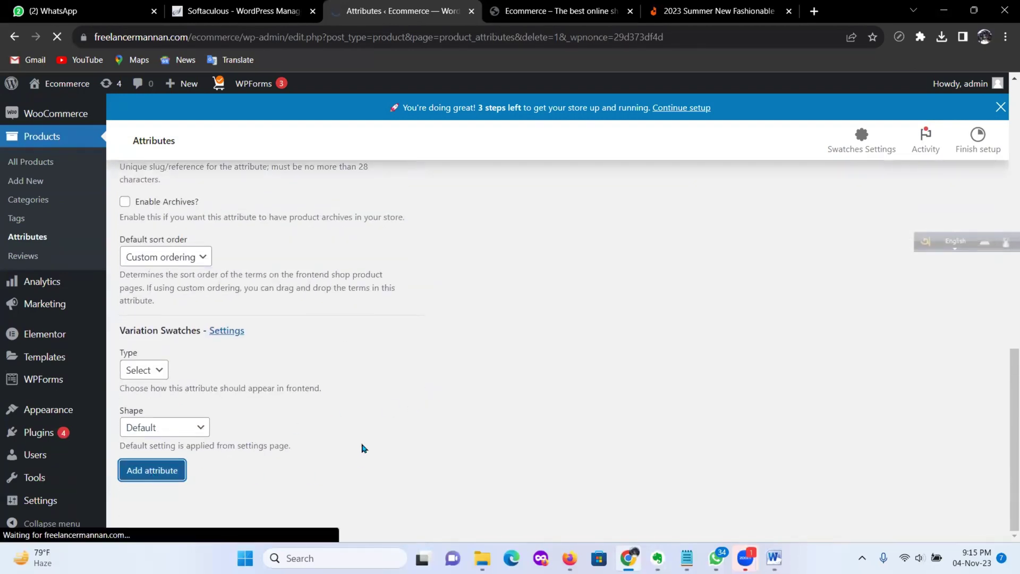
# Step: Add a second product attribute named Size with the default ordering, type and shape
pyautogui.scroll(-1, 445, 333)
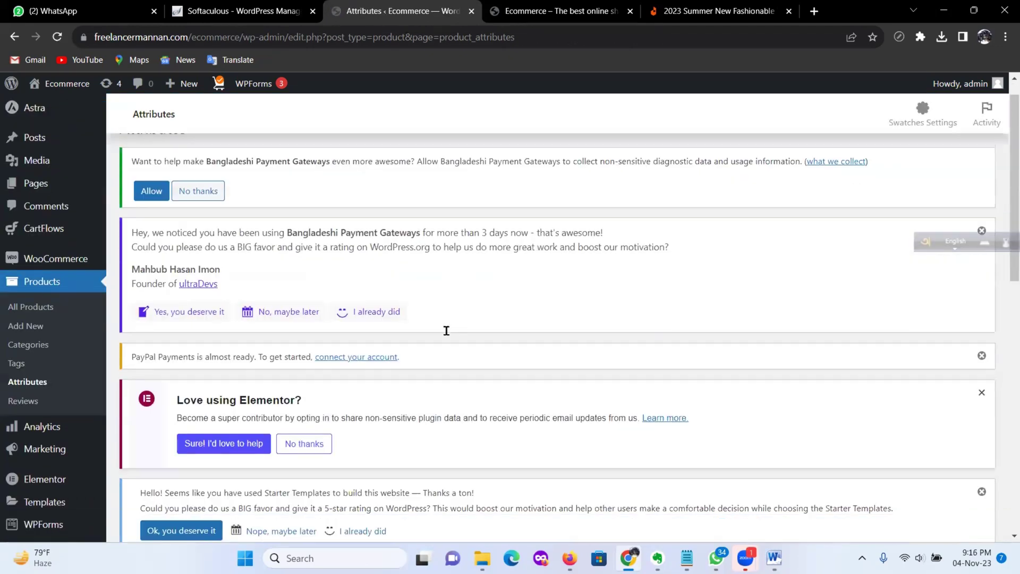
pyautogui.scroll(-7, 444, 318)
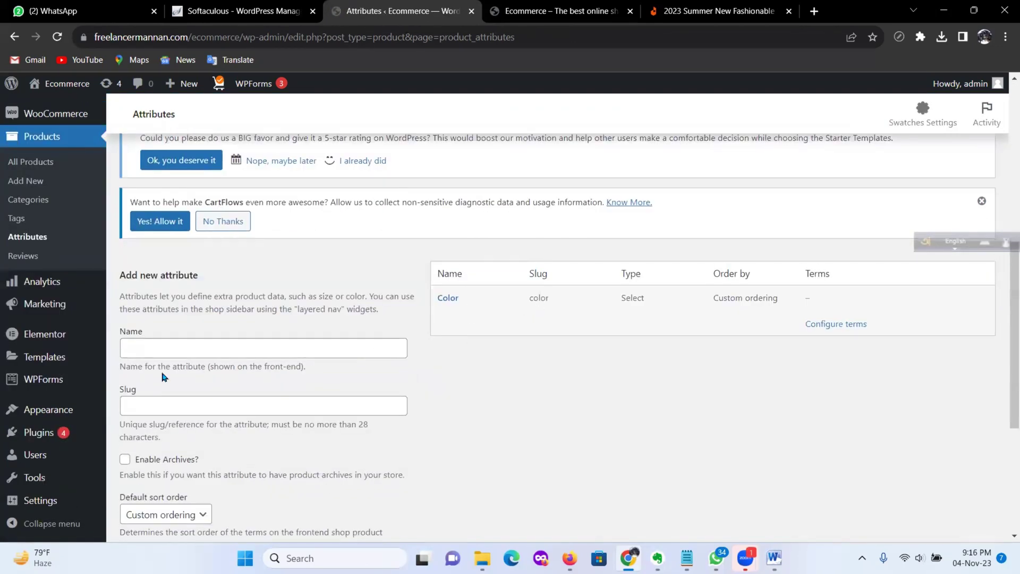
pyautogui.click(179, 344)
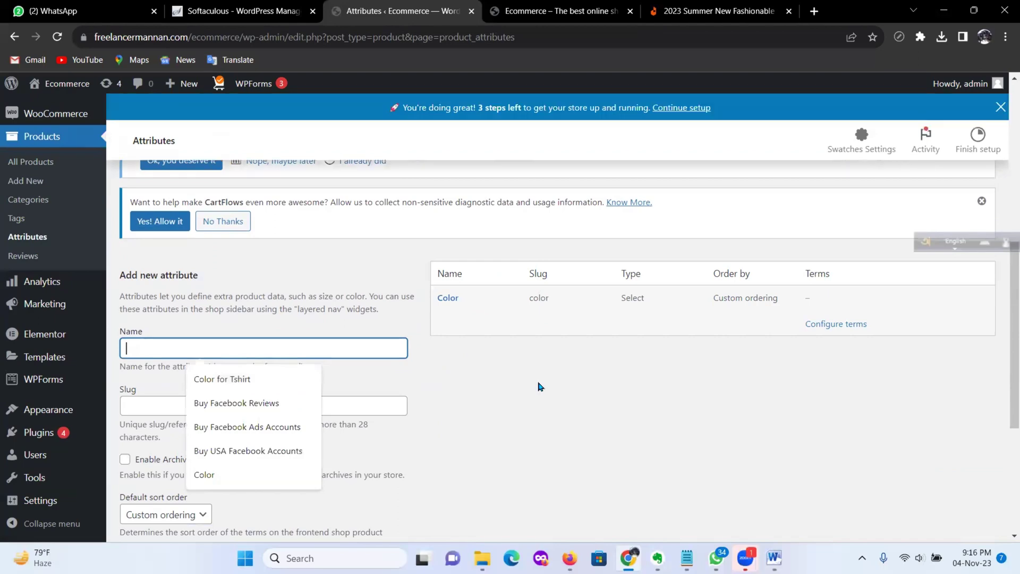
pyautogui.write('Size')
pyautogui.scroll(-5, 539, 388)
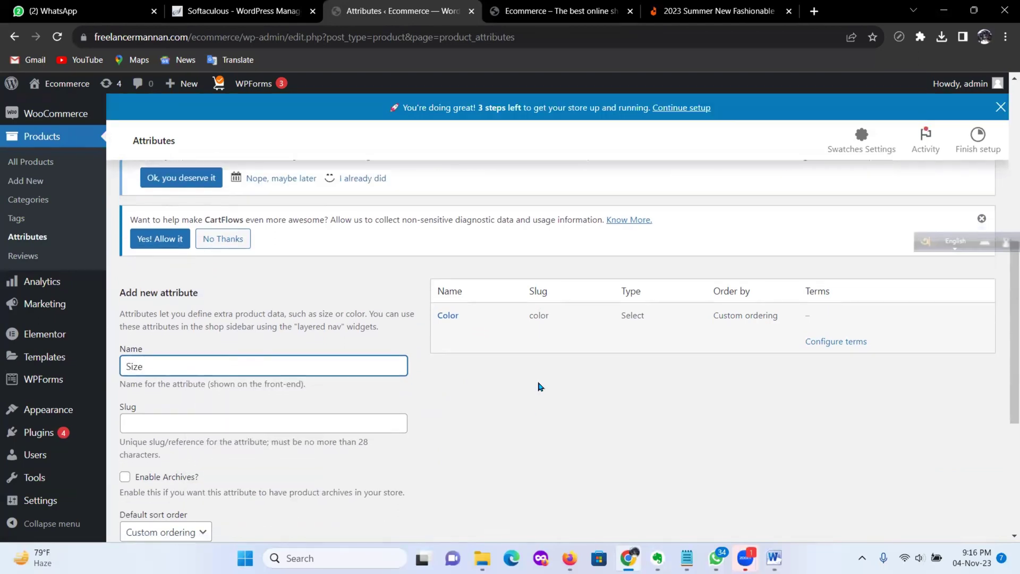
pyautogui.click(149, 470)
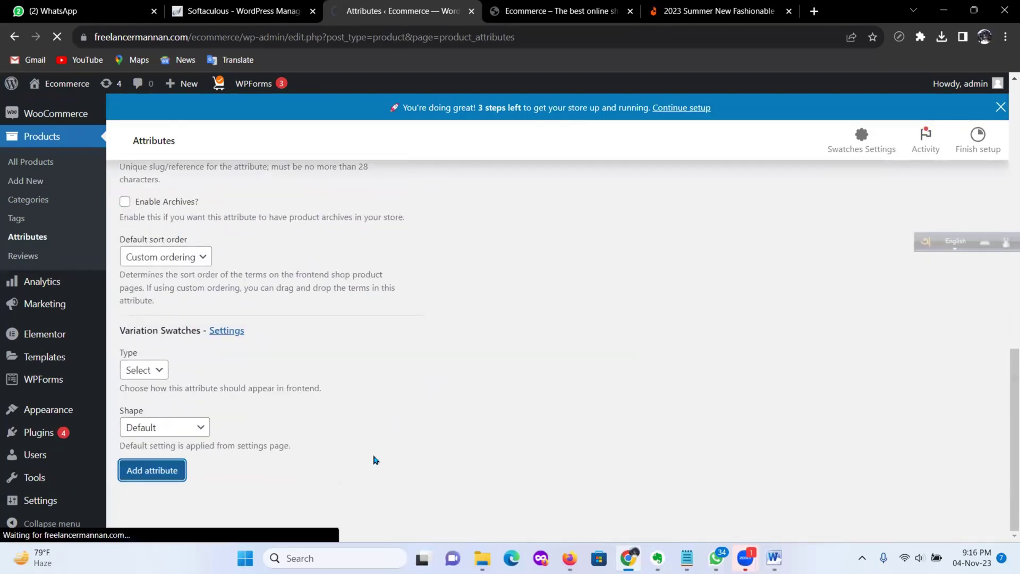
# Step: Configure the Color attribute's terms by adding White, Black, Green and Yeallow
pyautogui.scroll(-10, 592, 301)
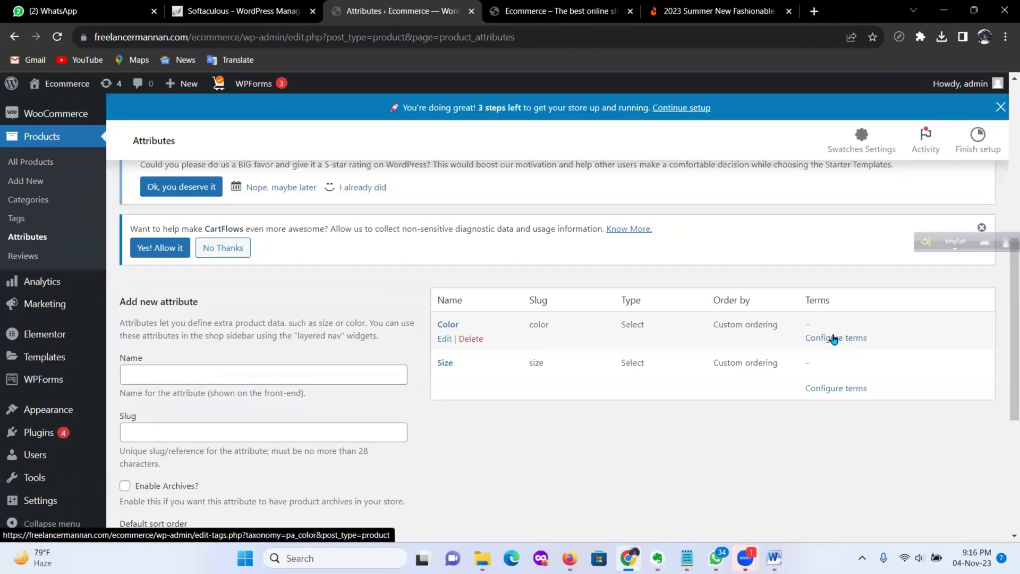
pyautogui.click(851, 339)
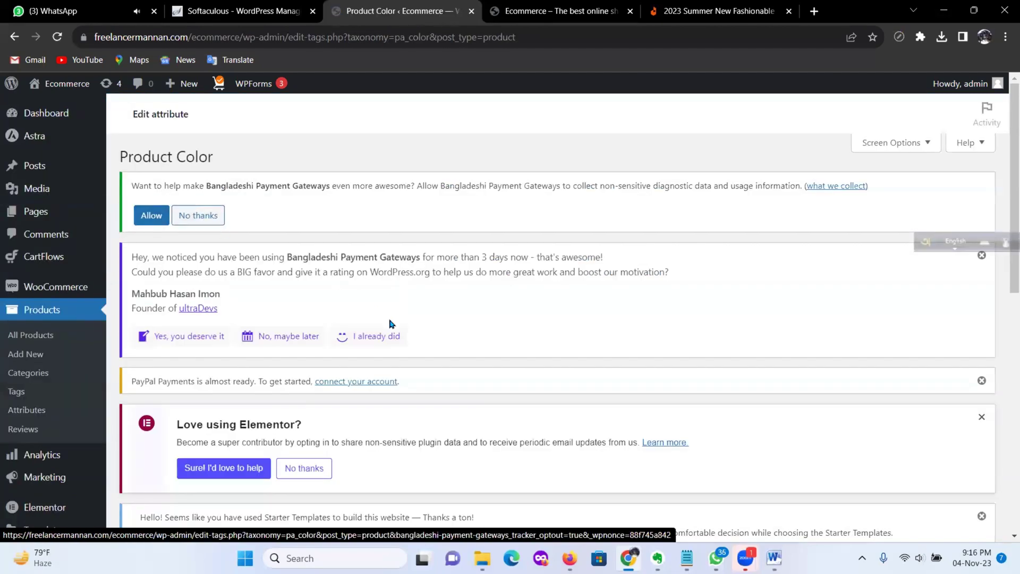
pyautogui.scroll(-5, 391, 324)
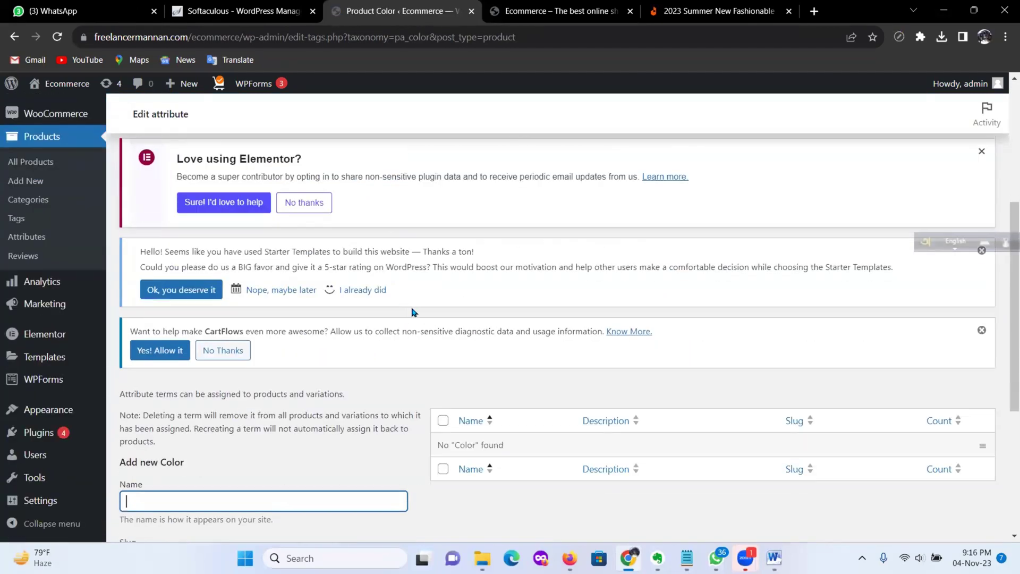
pyautogui.scroll(-3, 412, 312)
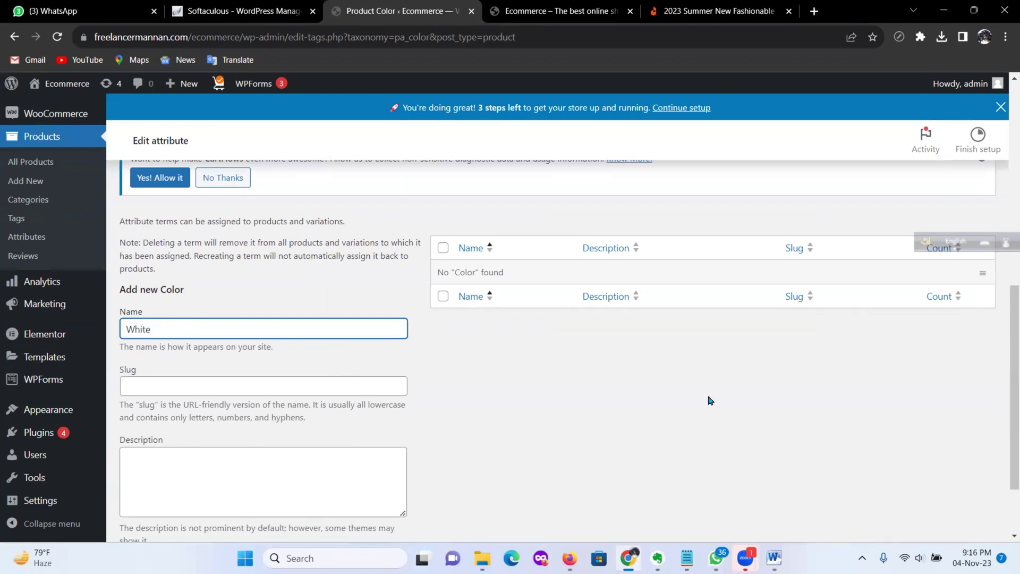
pyautogui.press('Return')
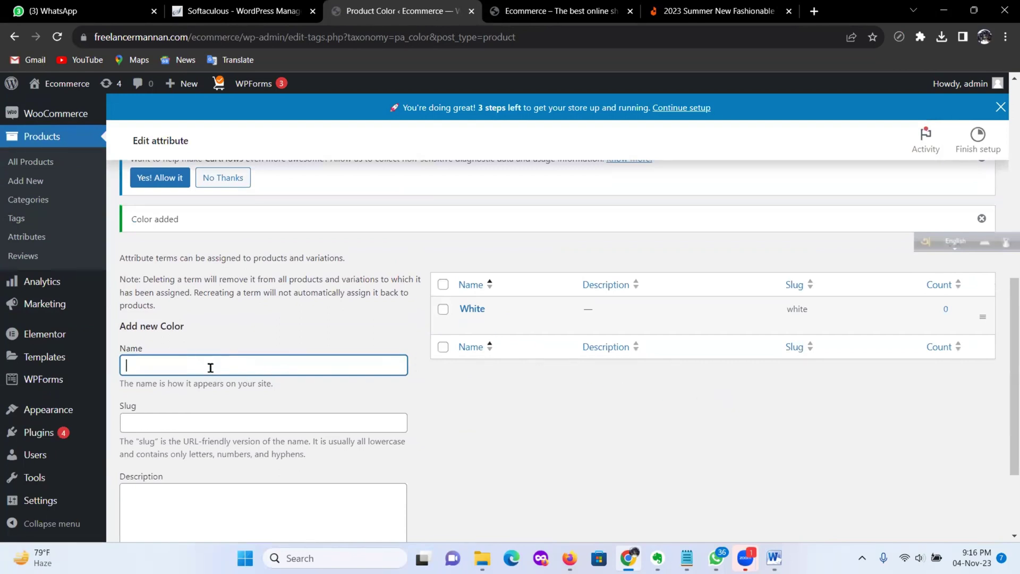
pyautogui.write('Black')
pyautogui.press('Return')
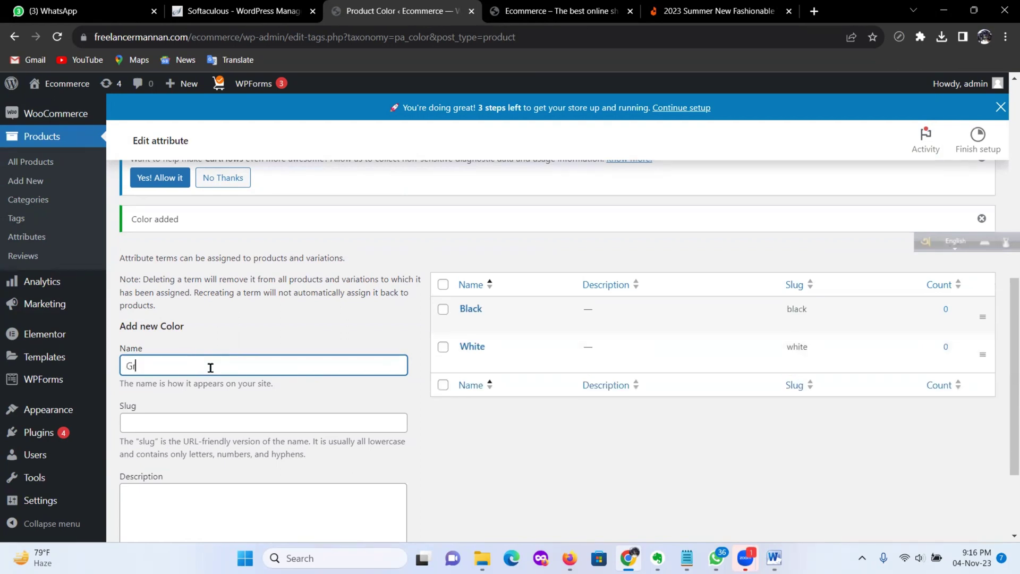
pyautogui.press('Return')
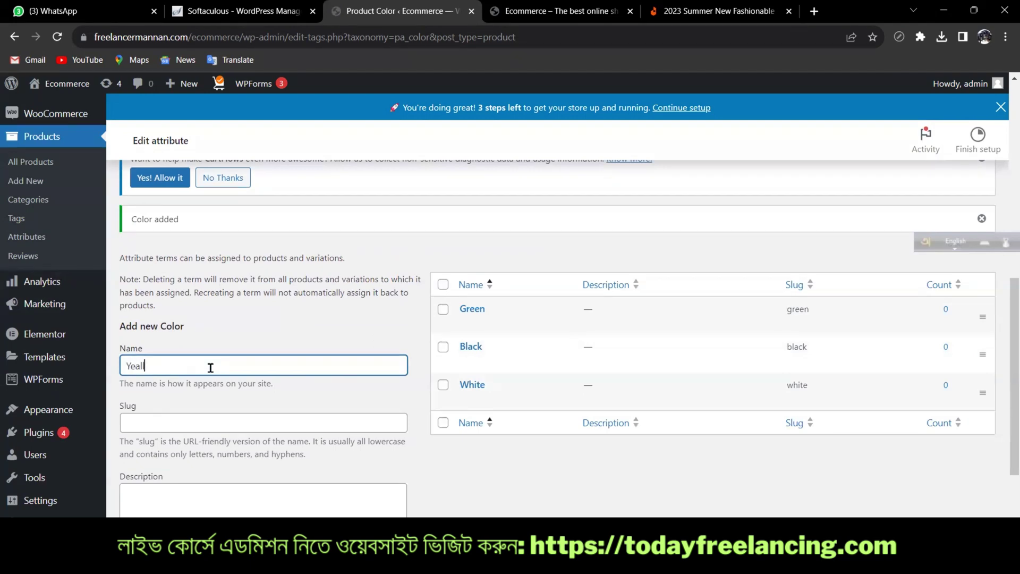
pyautogui.press('Return')
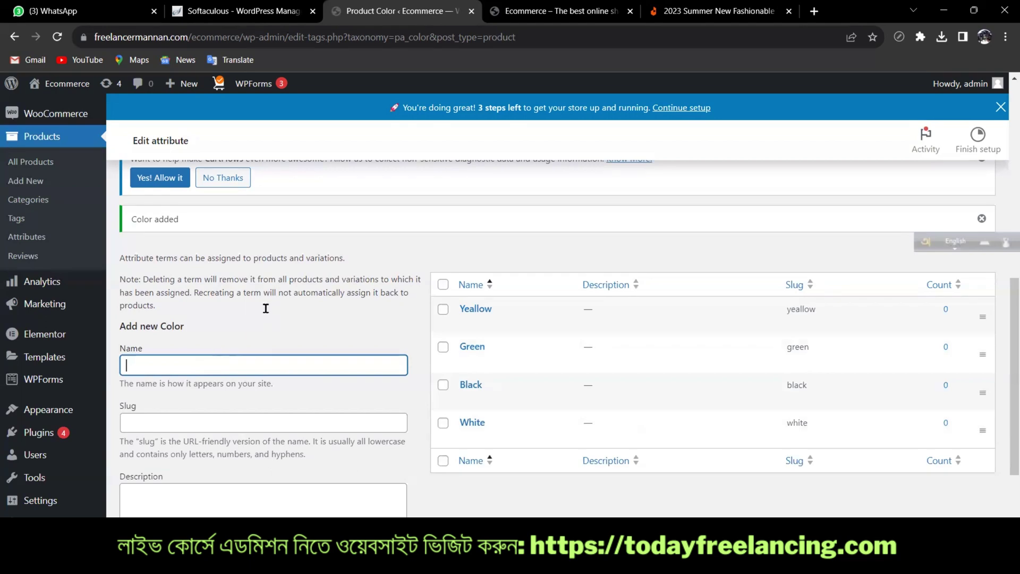
pyautogui.scroll(-3, 266, 306)
# Step: Return to the product Attributes page and open the term configuration of the Size attribute
pyautogui.scroll(5, 297, 354)
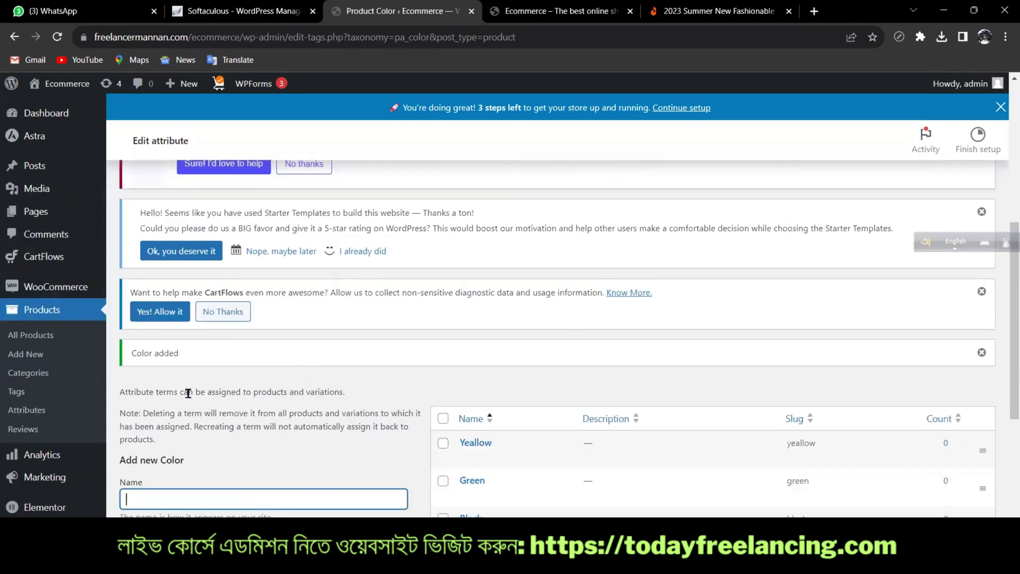
pyautogui.click(26, 410)
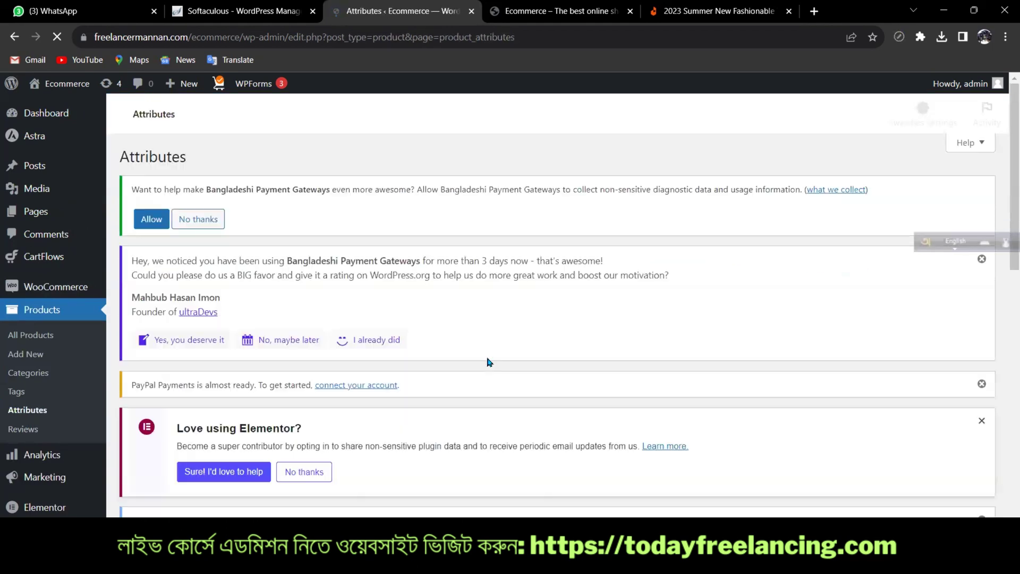
pyautogui.scroll(-3, 671, 377)
pyautogui.scroll(-3, 671, 378)
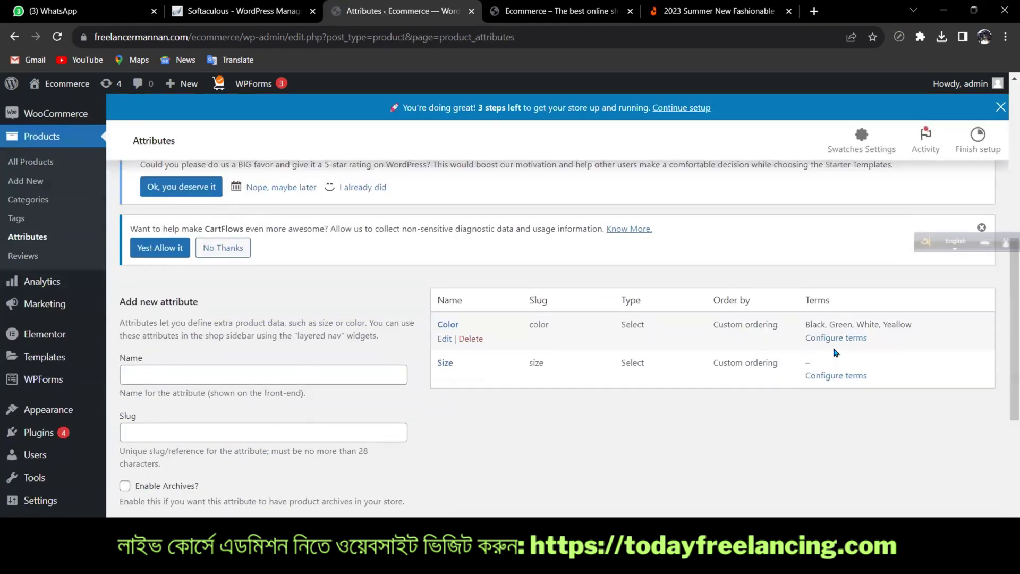
pyautogui.click(836, 374)
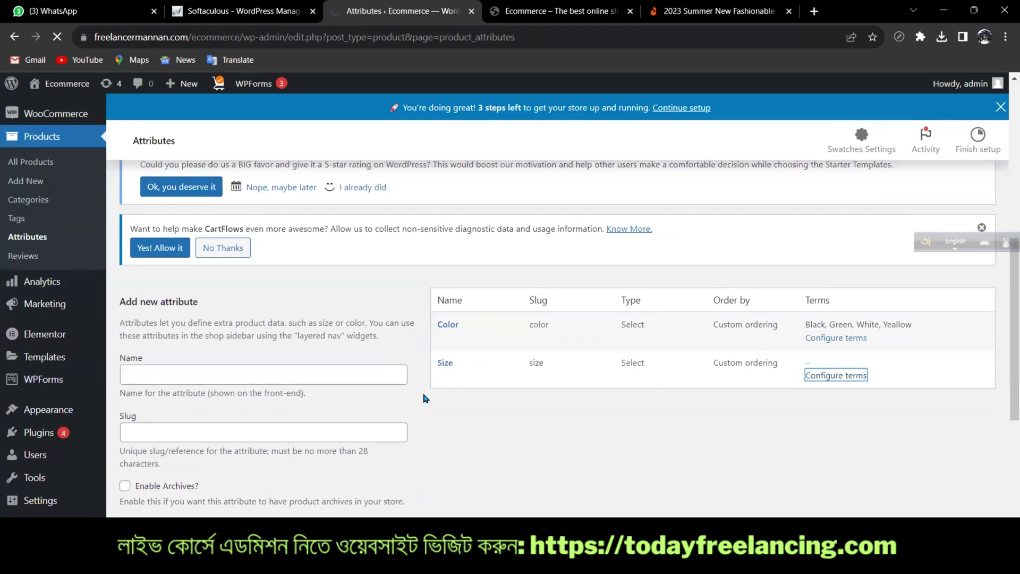
# Step: Add the terms S, M, L and XL to the Size attribute
pyautogui.scroll(-5, 266, 346)
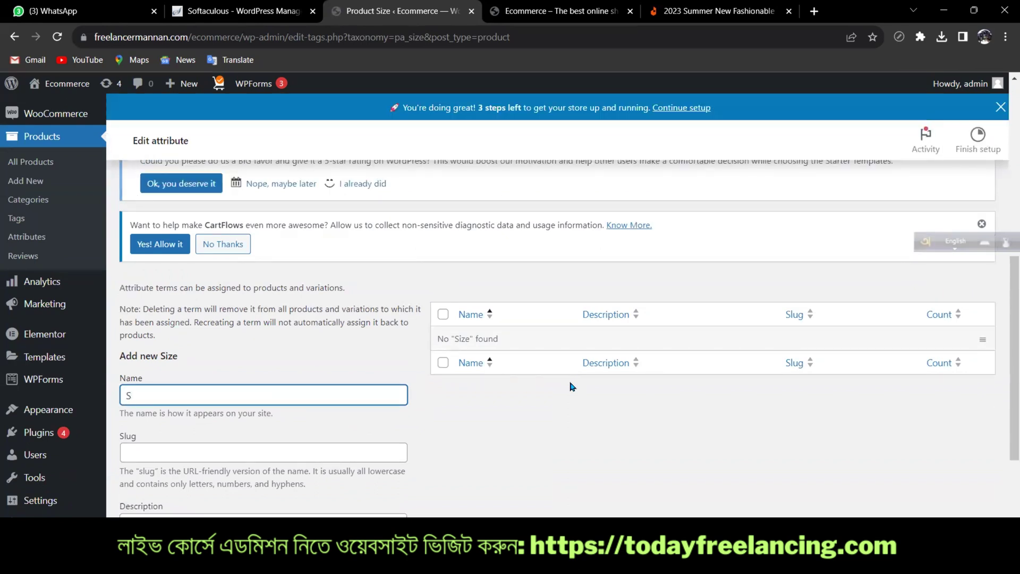
pyautogui.press('Return')
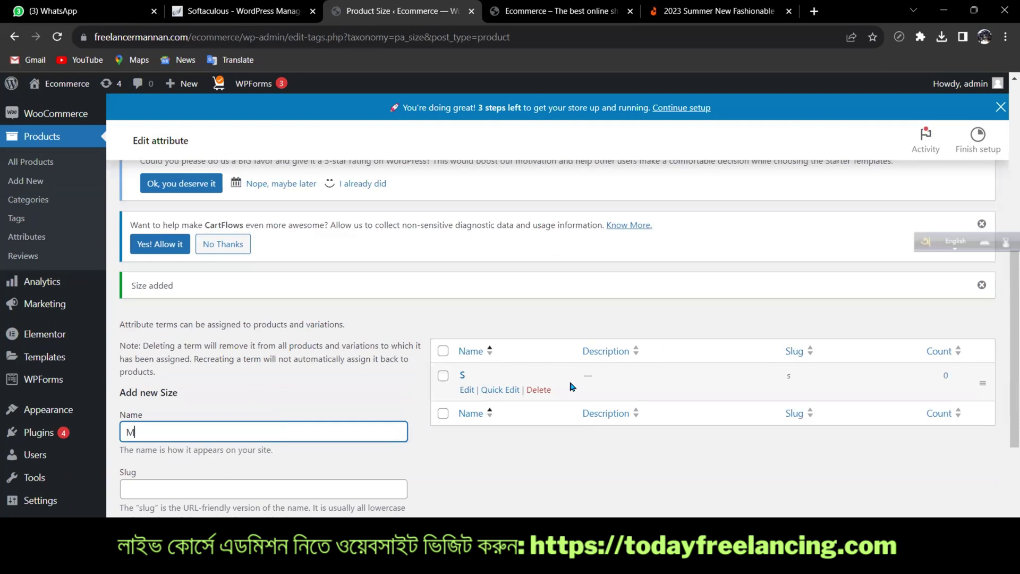
pyautogui.write('M')
pyautogui.press('Return')
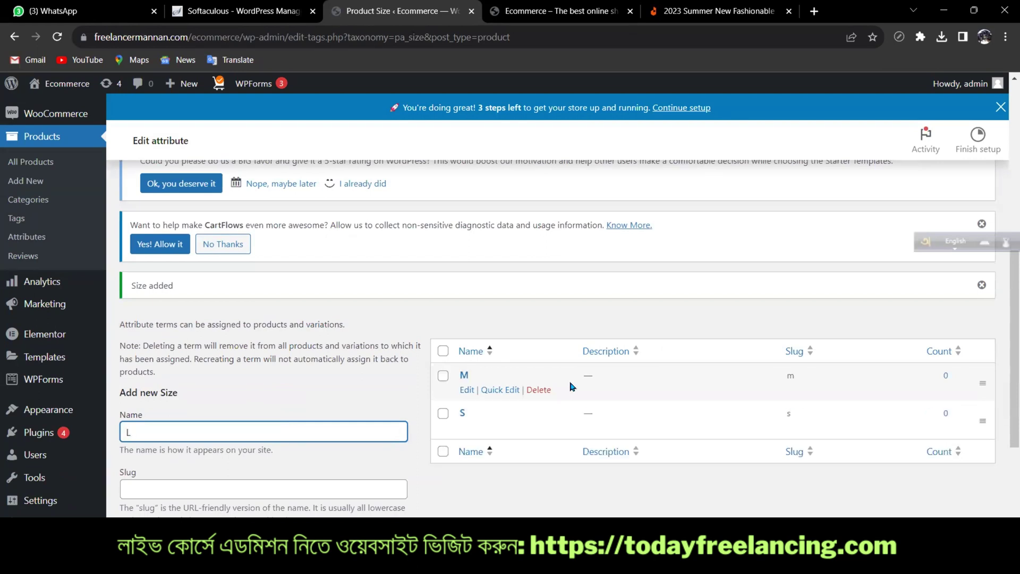
pyautogui.press('Return')
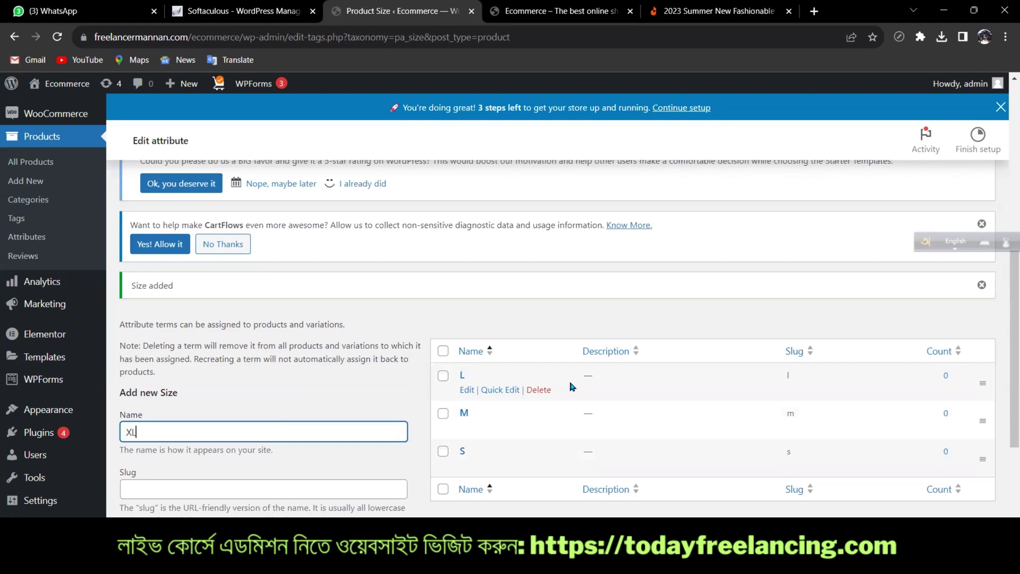
pyautogui.press('Return')
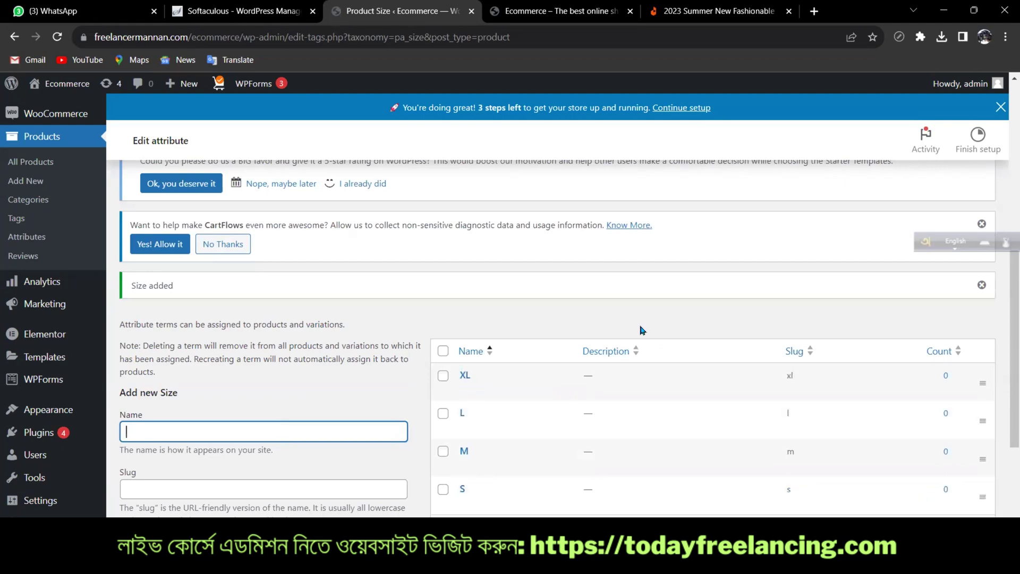
pyautogui.scroll(-3, 646, 327)
pyautogui.scroll(3, 591, 368)
pyautogui.scroll(-3, 595, 365)
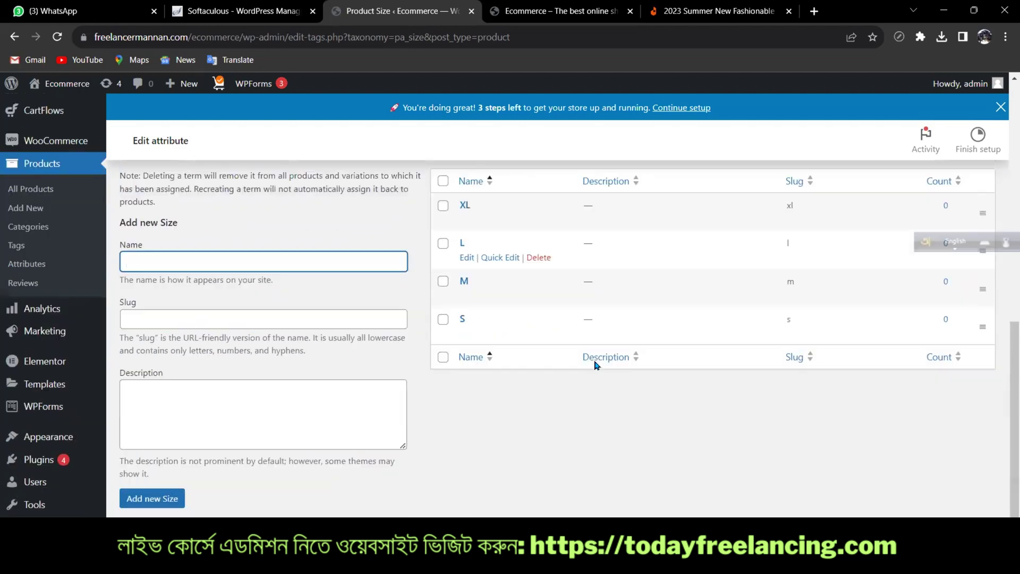
# Step: Open a blank form for adding a new product and go to its product name field
pyautogui.scroll(3, 480, 392)
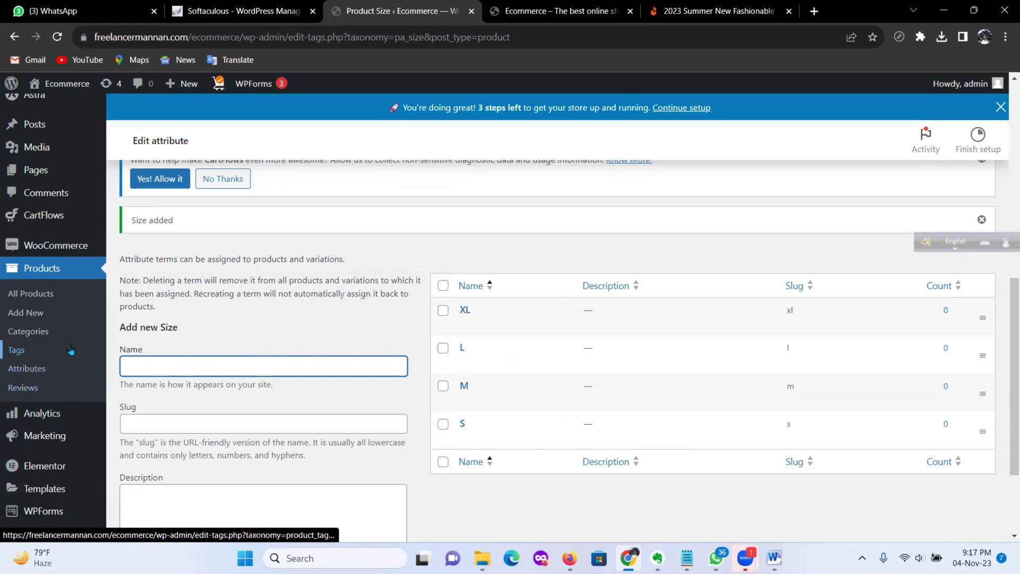
pyautogui.click(32, 306)
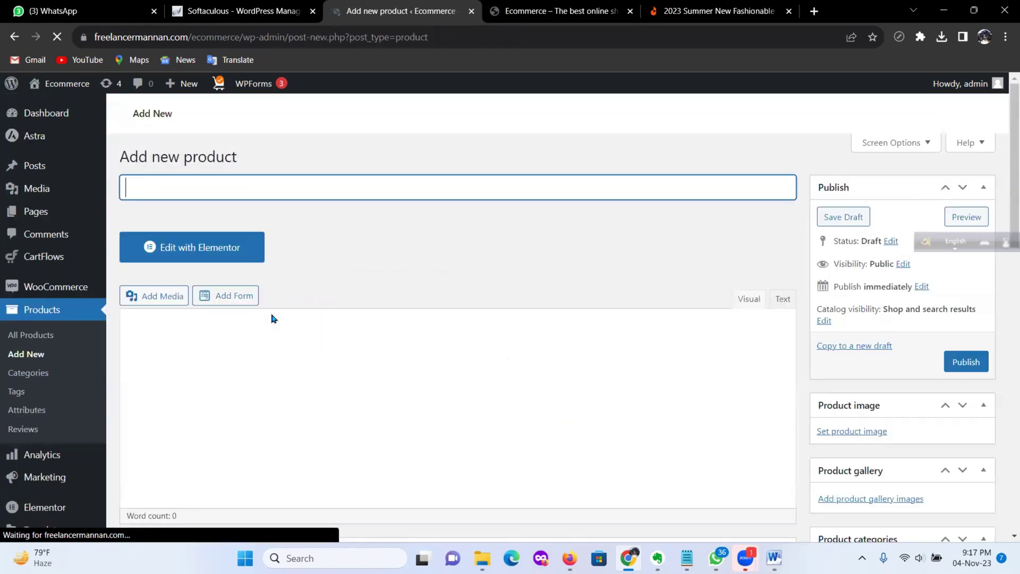
pyautogui.scroll(-7, 420, 273)
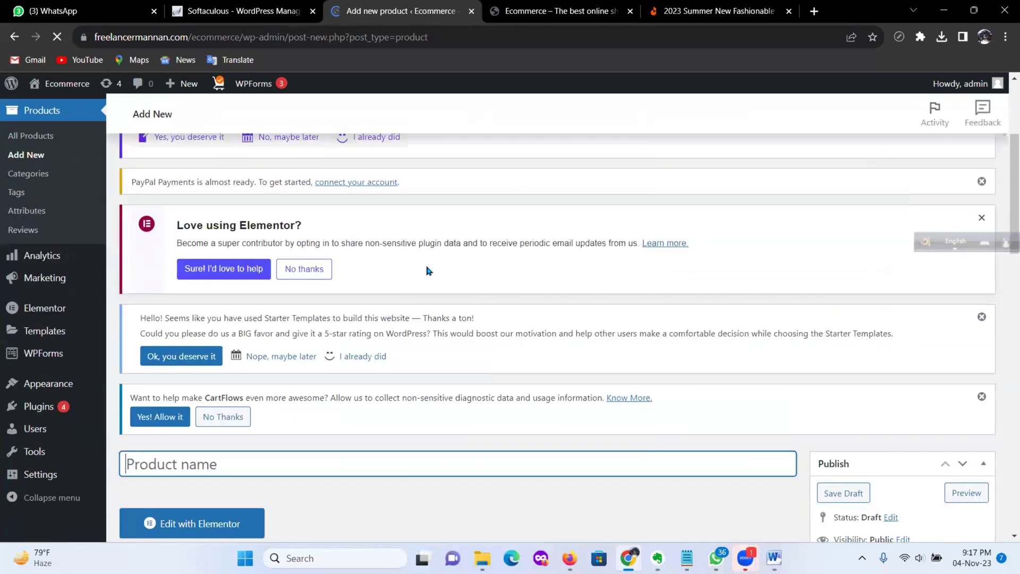
# Step: Copy the full T-shirt title, "2023 Summer New Fashionable T-shirt For Men [ High Quality Classical Tops ]", from the Daraz product page
pyautogui.click(700, 5)
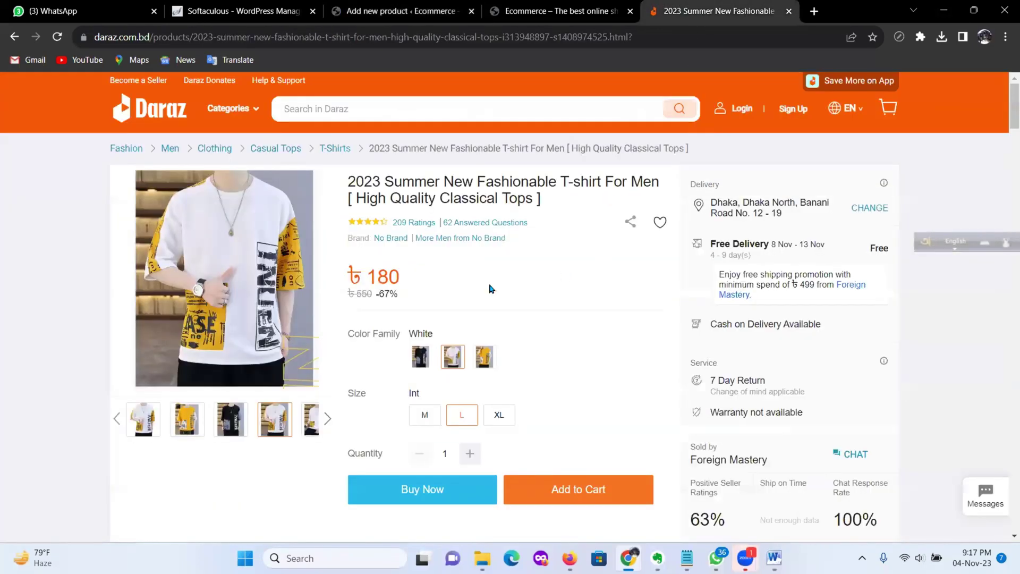
pyautogui.moveTo(543, 199); pyautogui.dragTo(349, 183)
pyautogui.hotkey('ctrl', 'c')
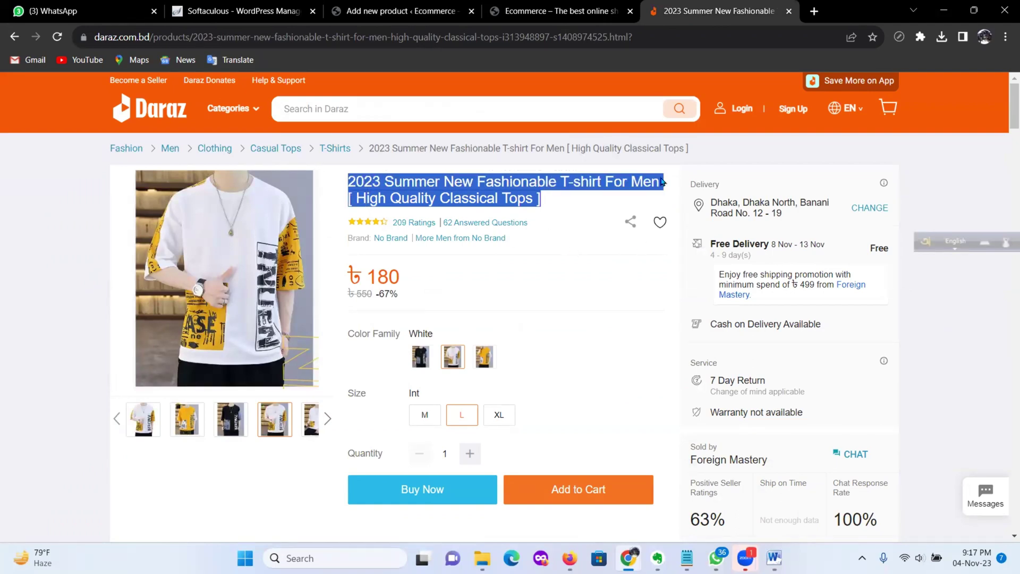
# Step: Move the store homepage's browser tab ahead of the Add new product tab and return to the new product form
pyautogui.click(520, 14)
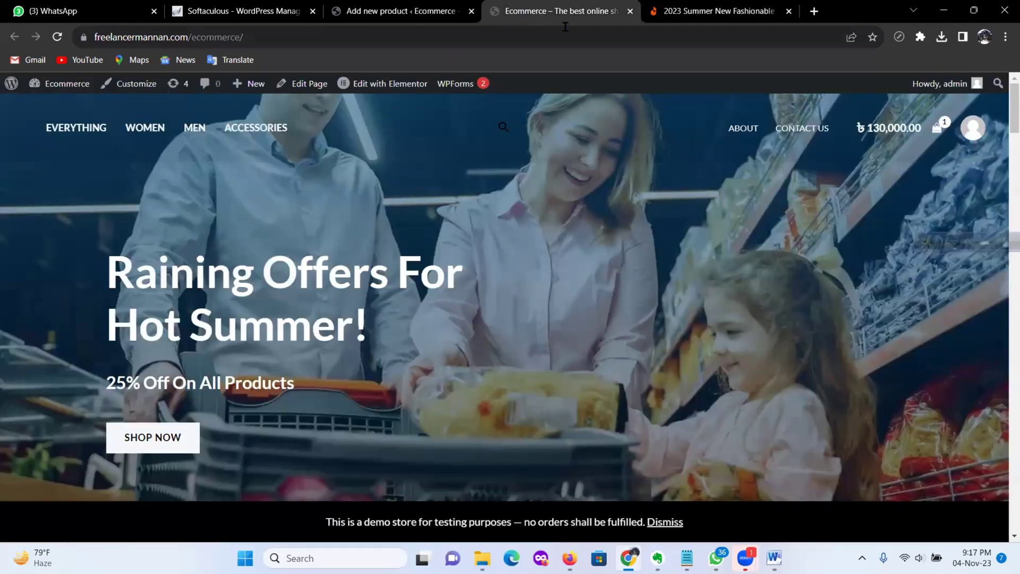
pyautogui.moveTo(573, 8); pyautogui.dragTo(414, 10)
pyautogui.click(557, 10)
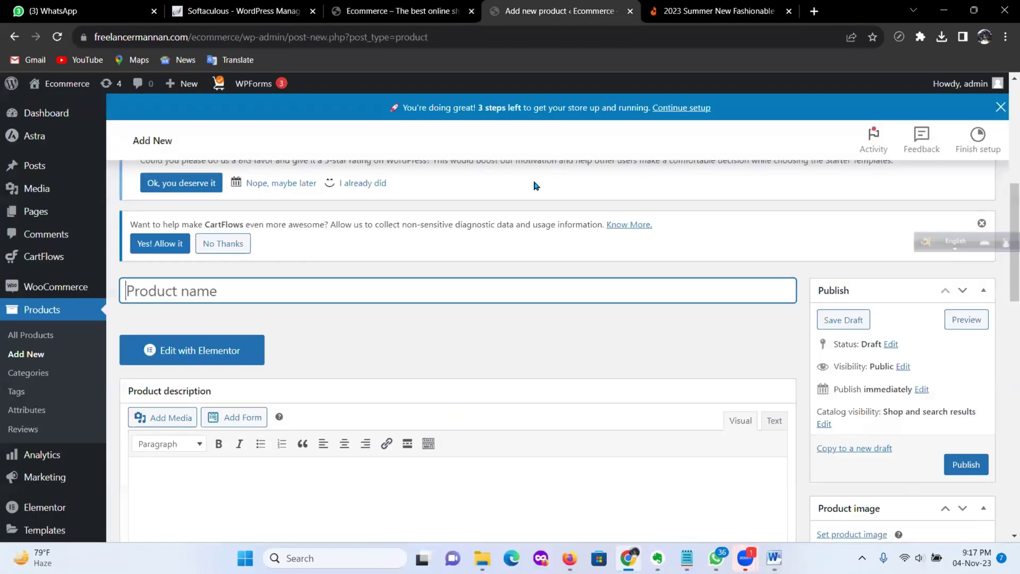
# Step: Paste the copied title as the product name and copy the product details from the Daraz page into the product description
pyautogui.hotkey('ctrl', 'v')
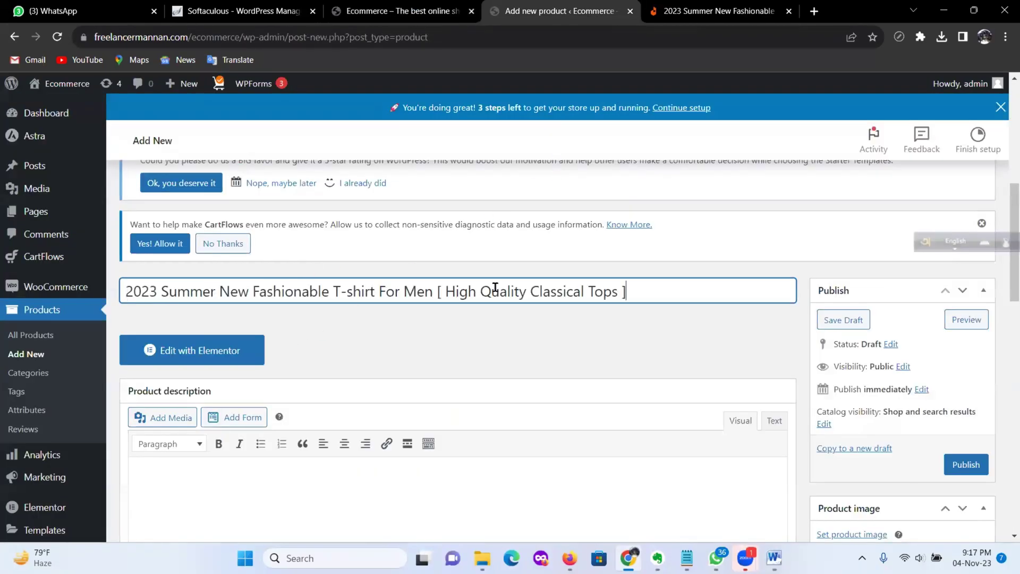
pyautogui.scroll(-3, 647, 344)
pyautogui.click(712, 11)
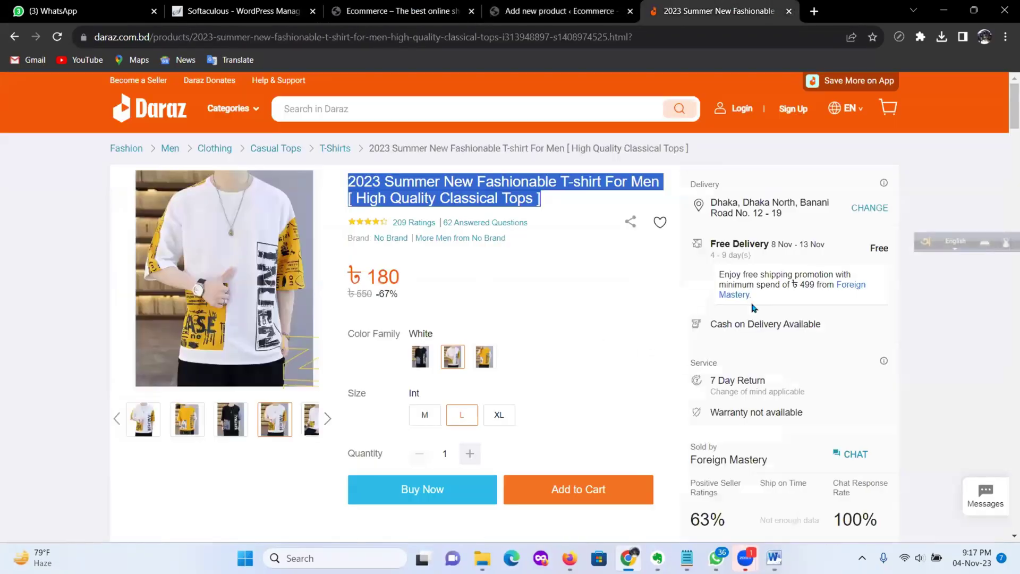
pyautogui.scroll(-5, 708, 355)
pyautogui.scroll(-4, 708, 355)
pyautogui.scroll(3, 596, 352)
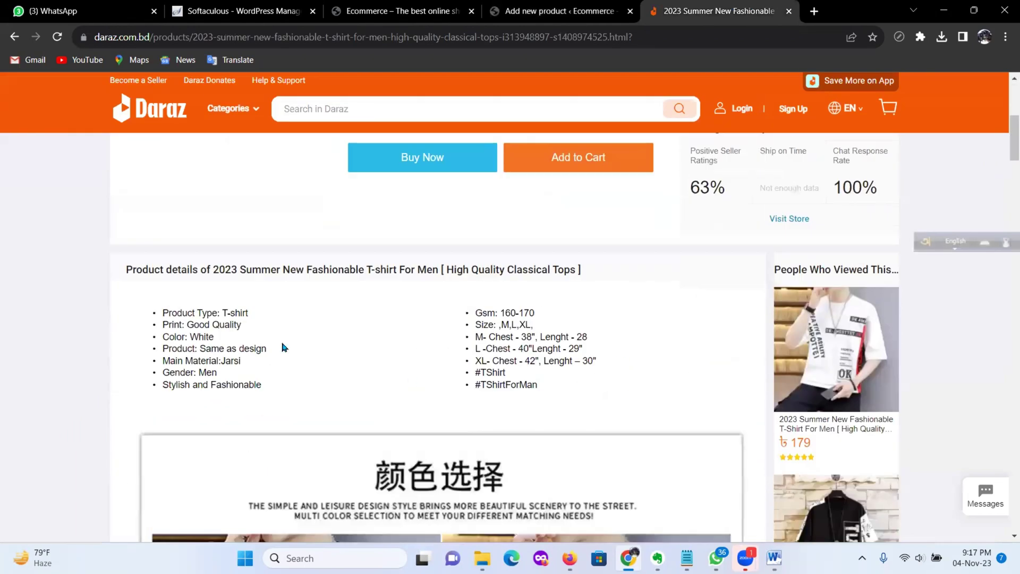
pyautogui.moveTo(285, 347); pyautogui.dragTo(120, 269)
pyautogui.hotkey('ctrl', 'c')
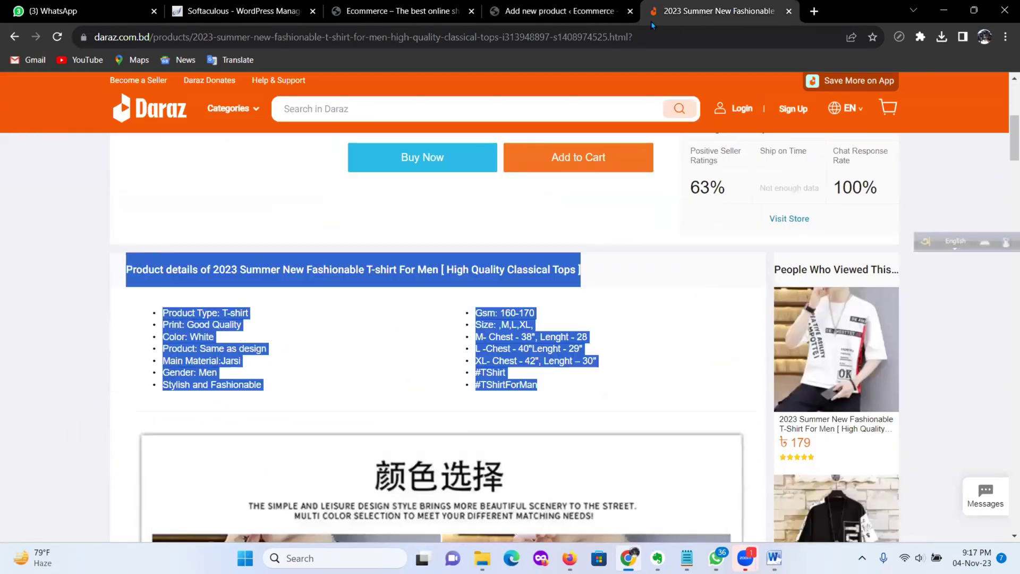
pyautogui.click(563, 11)
pyautogui.hotkey('ctrl', 'v')
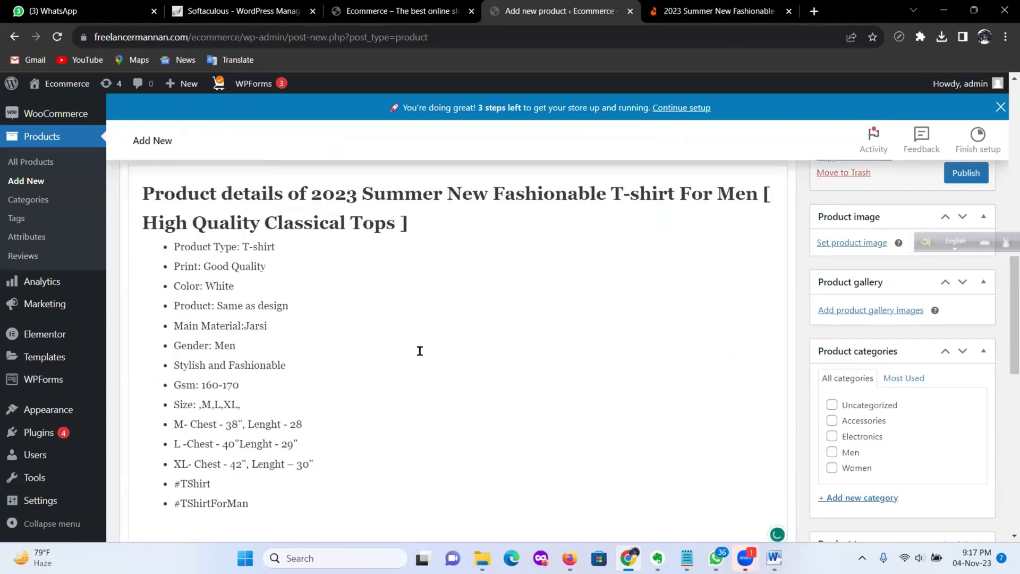
# Step: Set the product type to Variable product and dismiss the hint about adding attributes
pyautogui.scroll(-5, 440, 353)
pyautogui.click(491, 378)
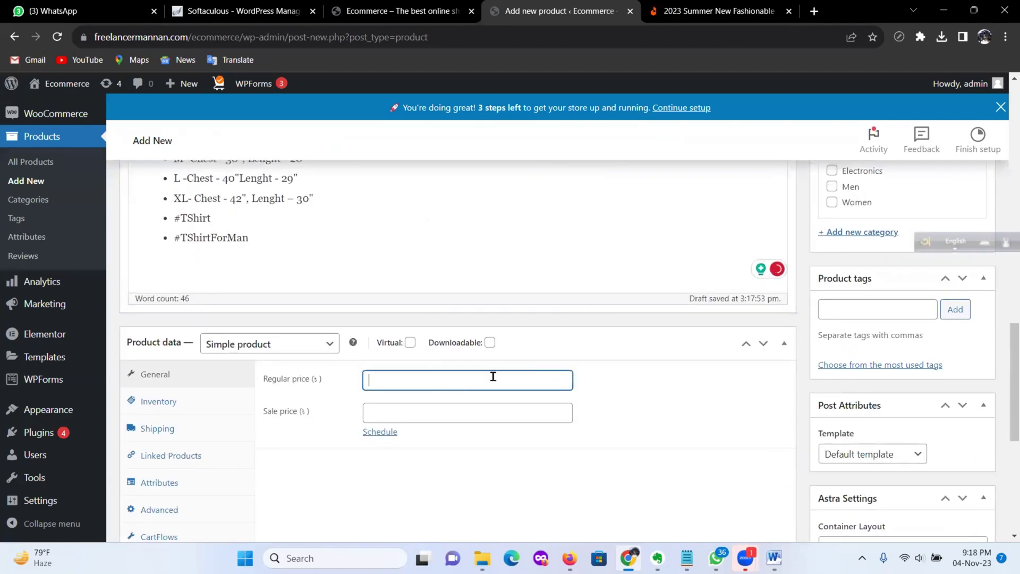
pyautogui.click(773, 380)
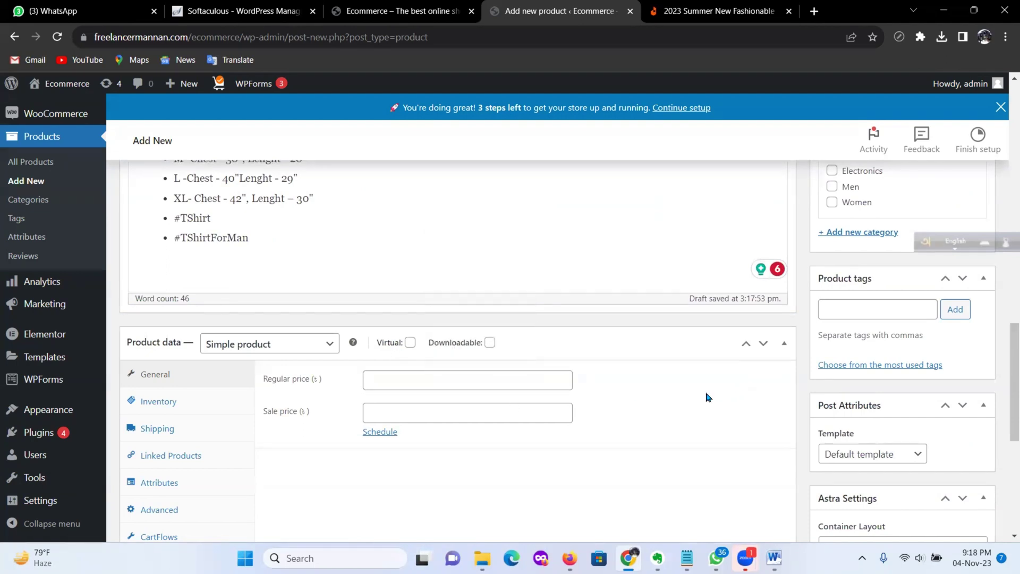
pyautogui.click(329, 350)
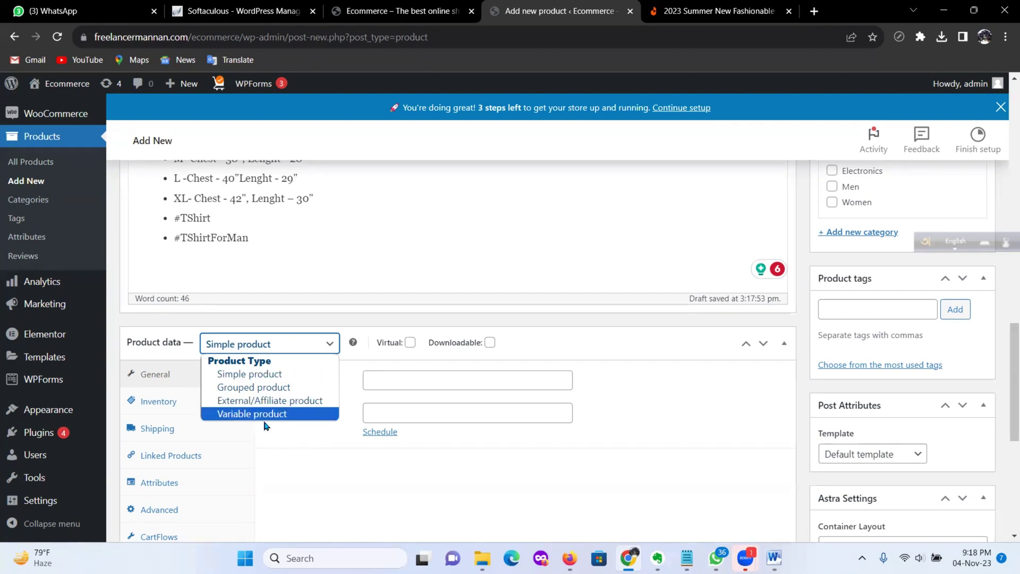
pyautogui.click(237, 418)
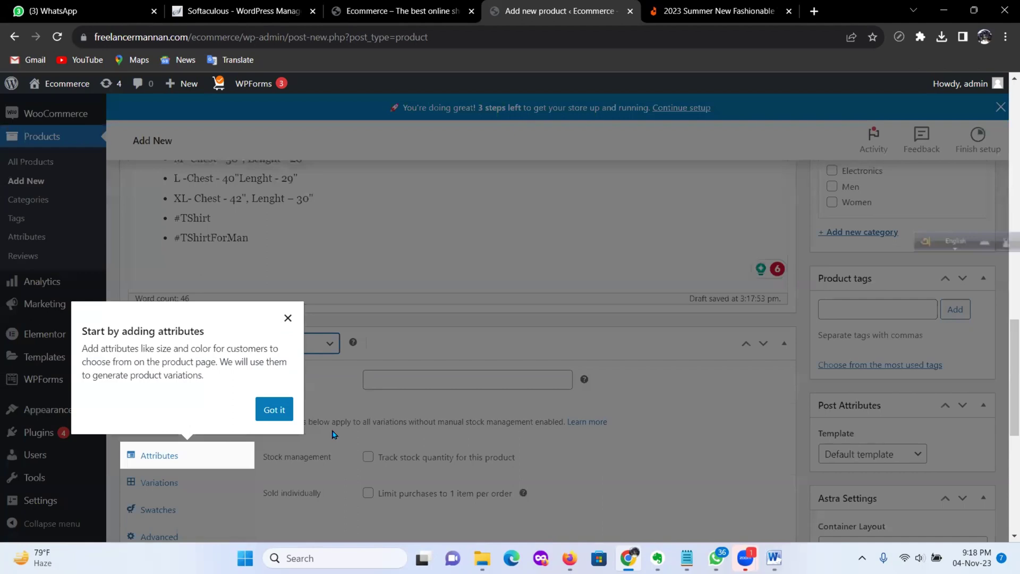
pyautogui.click(273, 409)
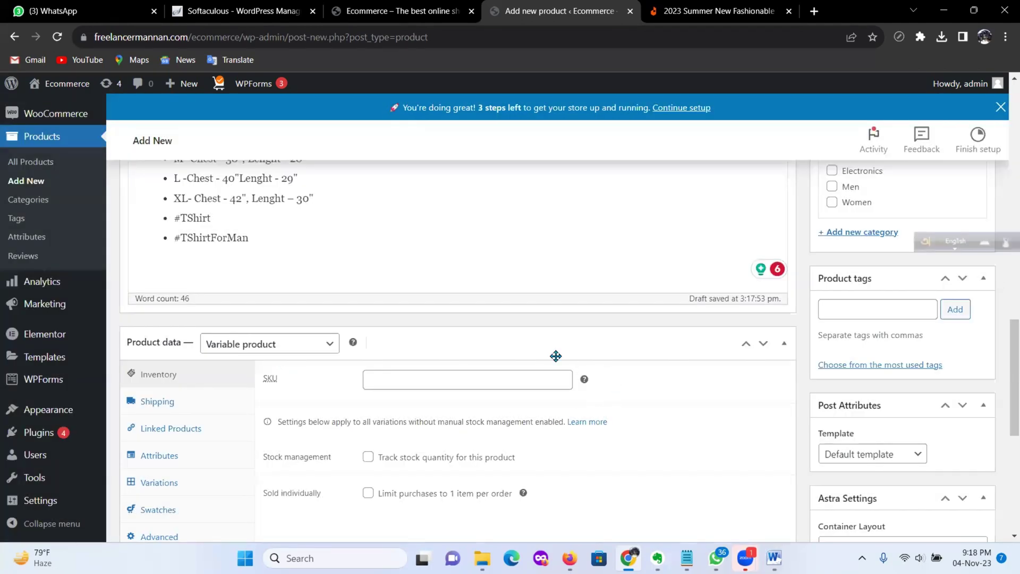
# Step: Enter TS2354 as the product's SKU in the inventory settings
pyautogui.scroll(-2, 556, 356)
pyautogui.scroll(1, 489, 325)
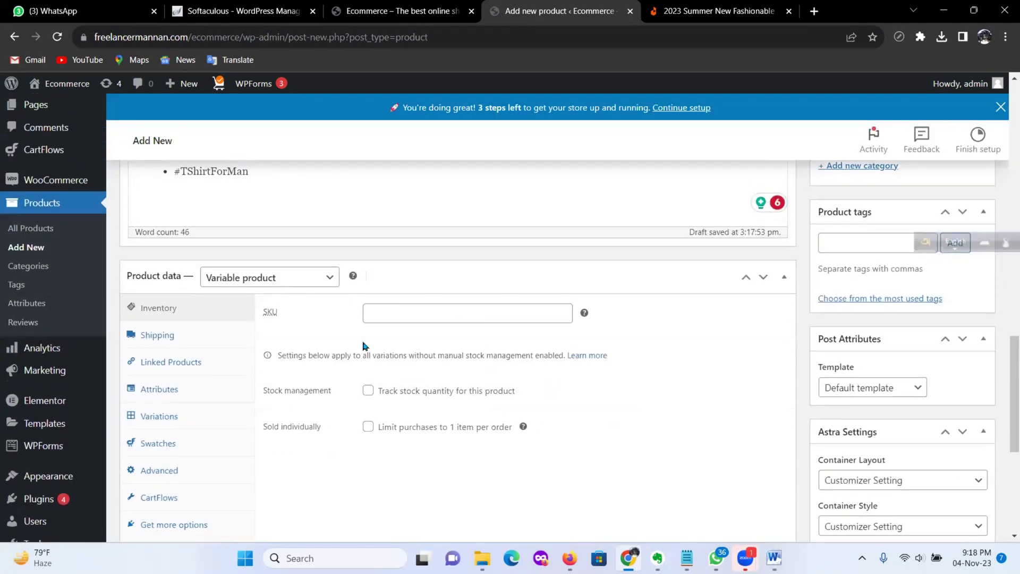
pyautogui.click(417, 313)
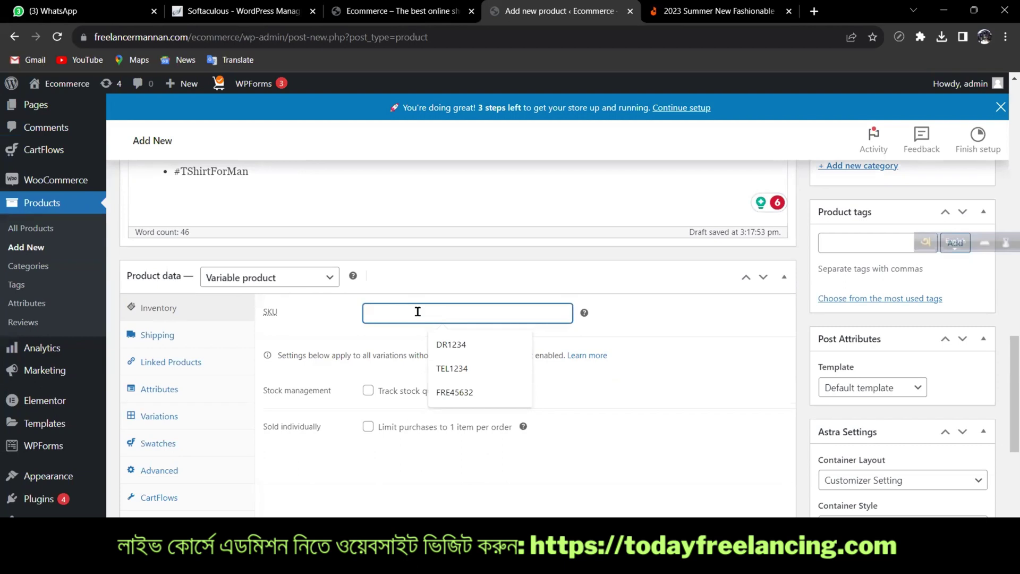
pyautogui.write('TS')
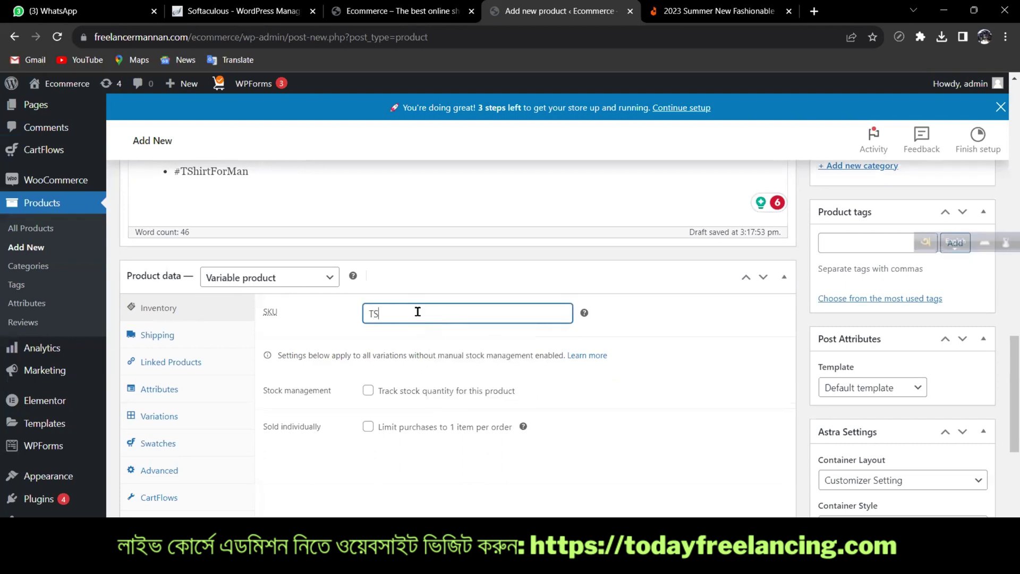
pyautogui.write('2354')
pyautogui.click(742, 355)
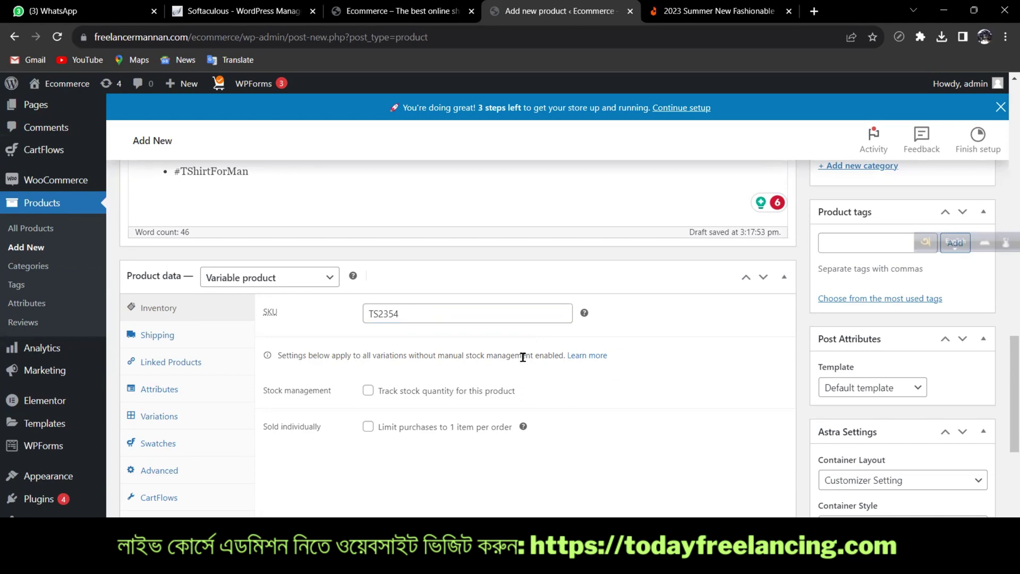
# Step: Look over the product's shipping settings and its upsell and cross-sell fields
pyautogui.scroll(-1, 519, 359)
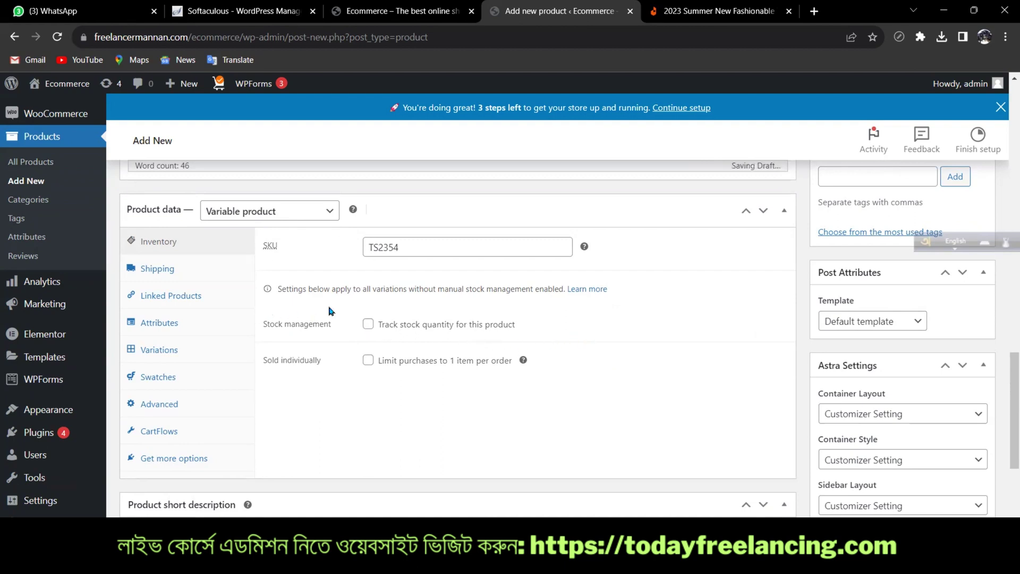
pyautogui.click(167, 273)
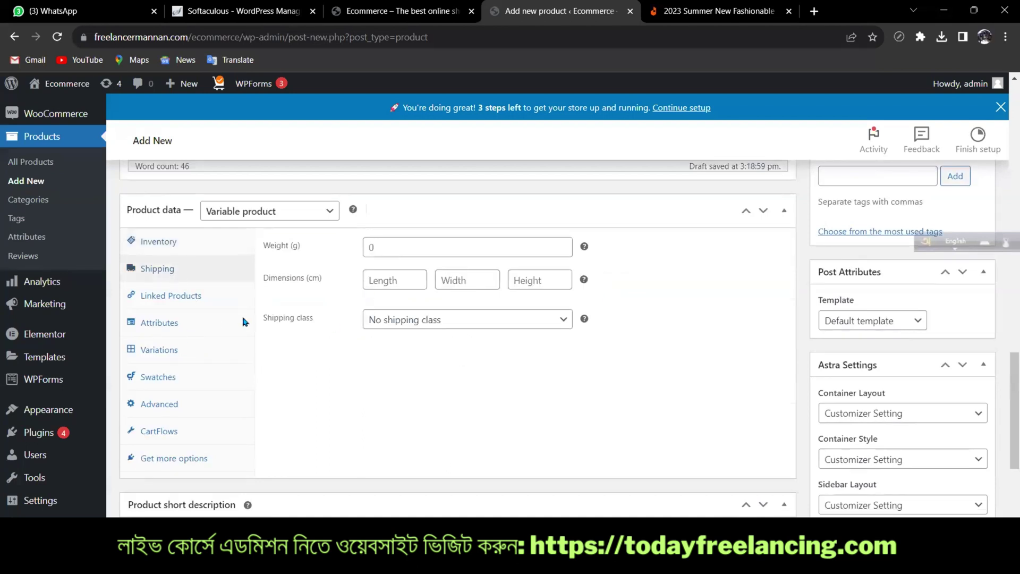
pyautogui.click(166, 301)
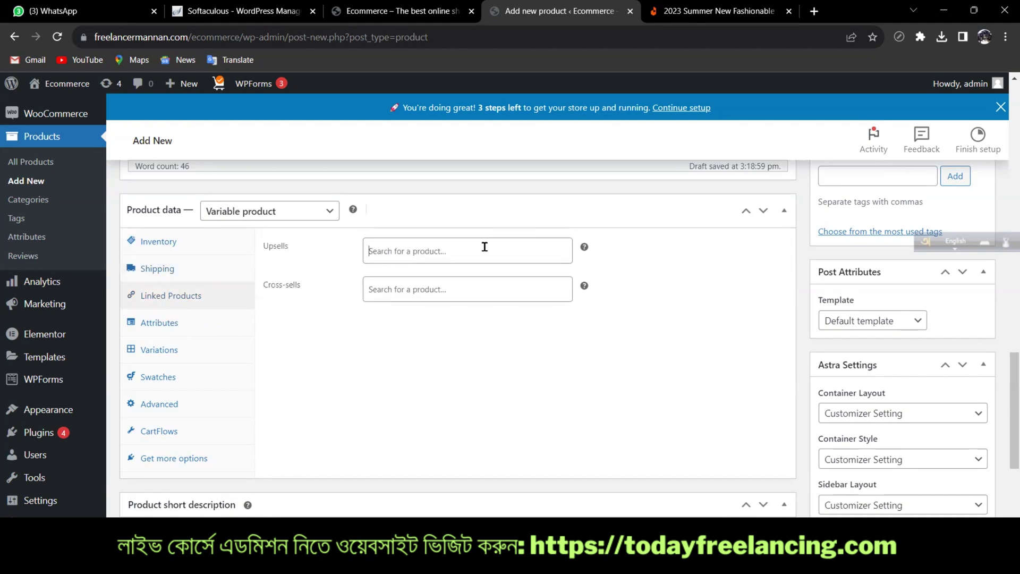
pyautogui.click(457, 240)
pyautogui.click(575, 378)
# Step: Add the existing Color attribute to the product's attributes
pyautogui.click(181, 328)
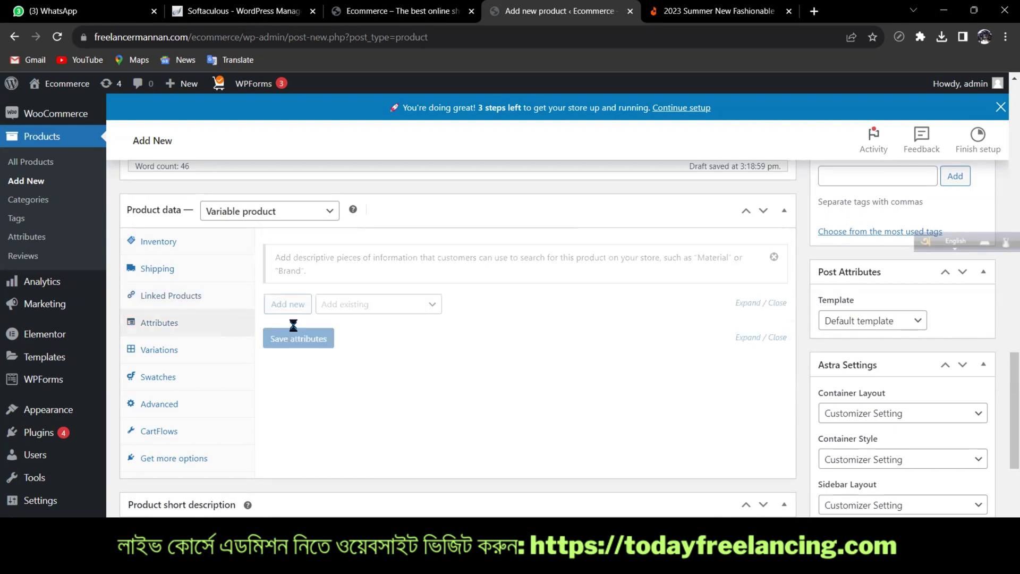
pyautogui.click(287, 304)
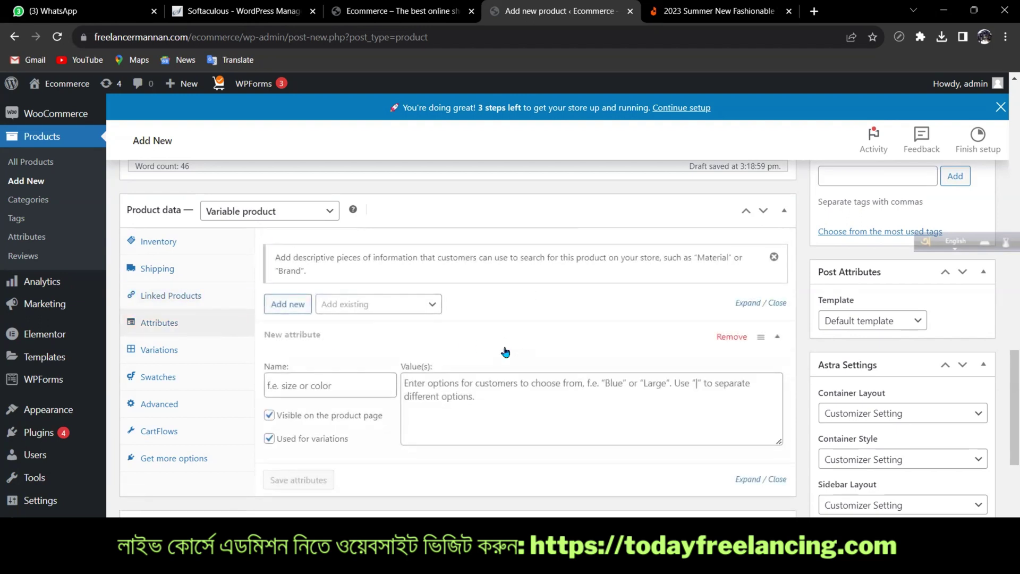
pyautogui.scroll(-1, 494, 288)
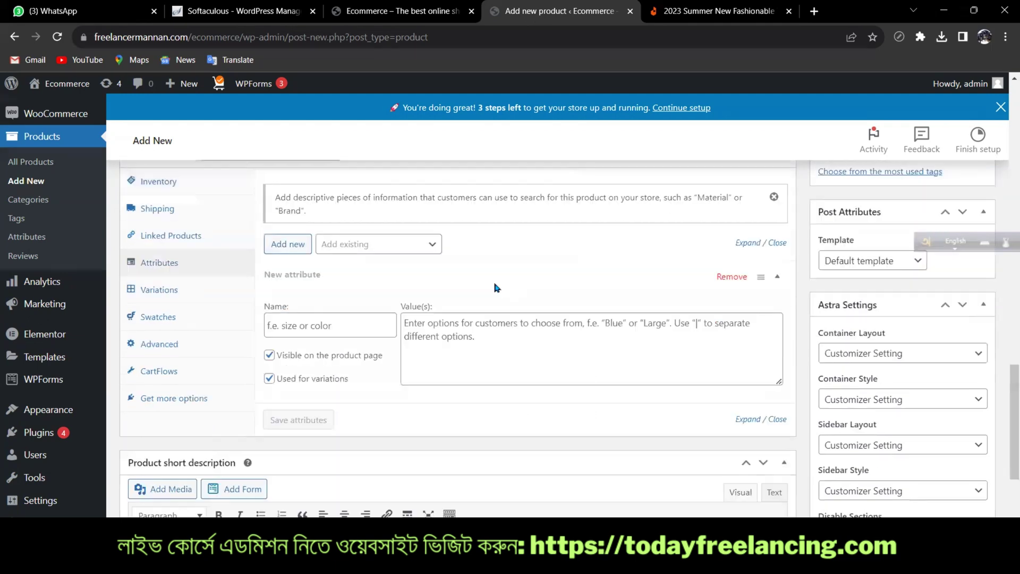
pyautogui.scroll(1, 481, 278)
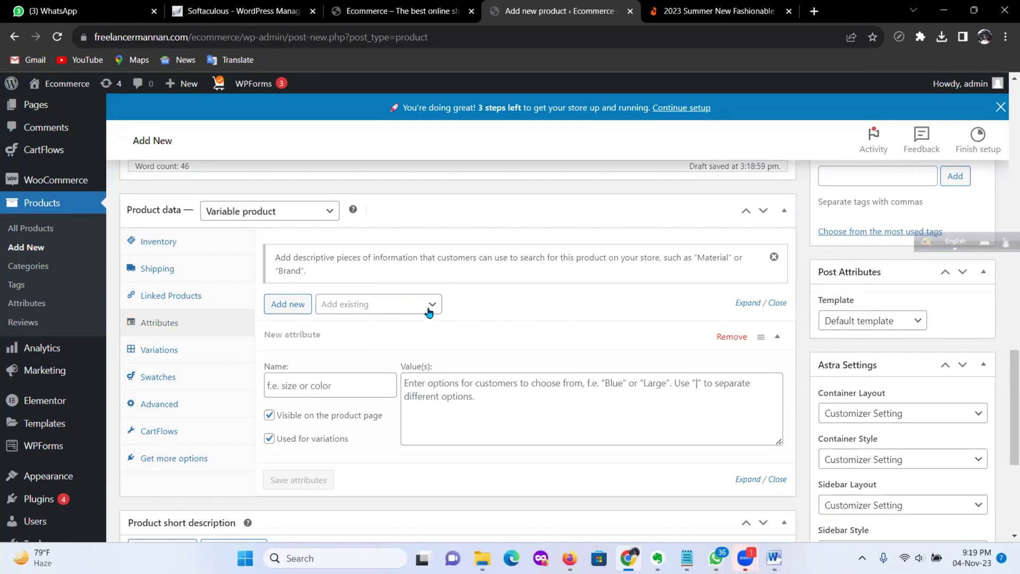
pyautogui.click(428, 309)
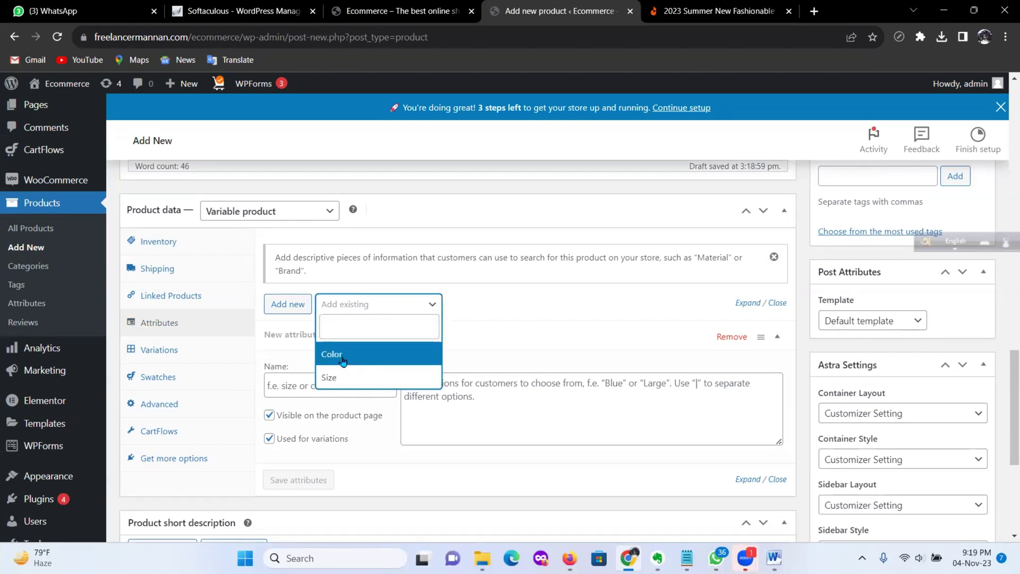
pyautogui.click(343, 361)
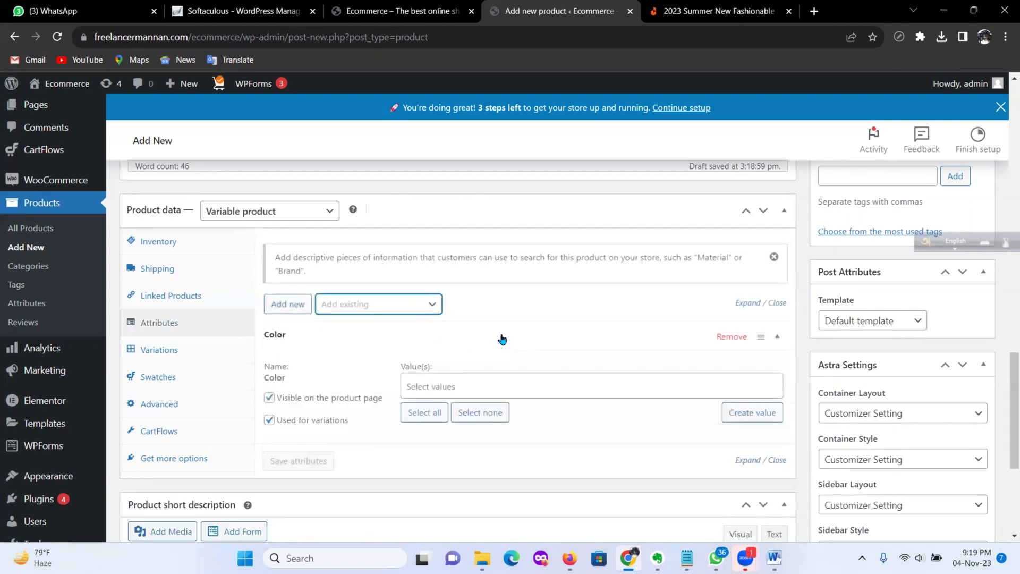
# Step: Give the Color attribute the values Black, White and Yeallow, leaving out Green, and save the attributes
pyautogui.click(434, 385)
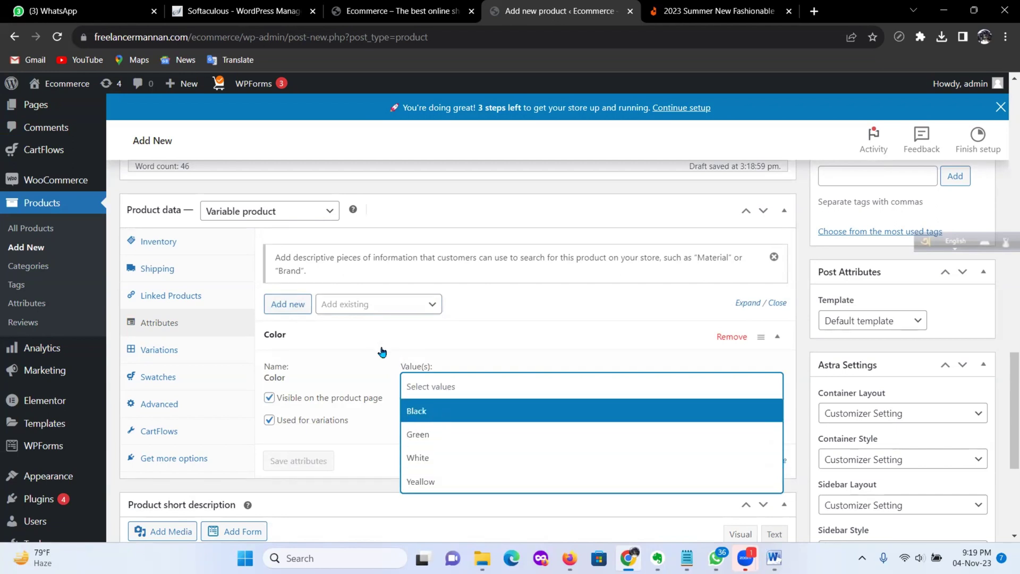
pyautogui.click(540, 325)
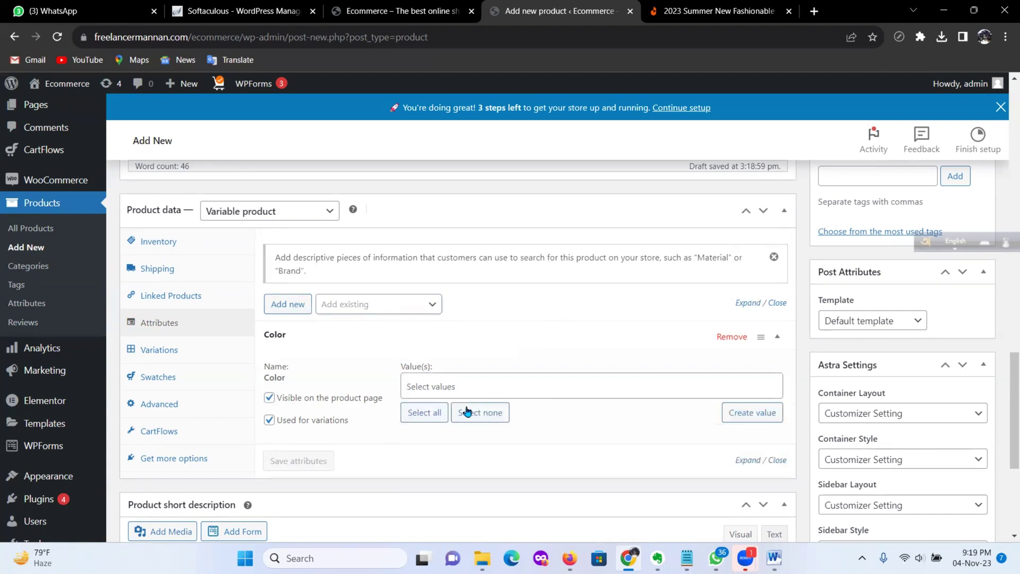
pyautogui.click(428, 413)
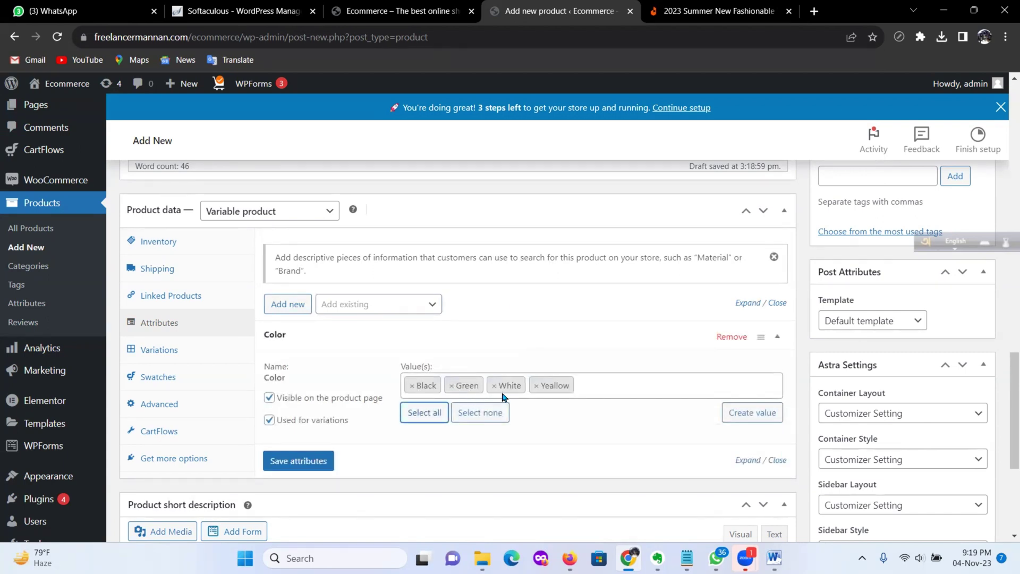
pyautogui.click(452, 387)
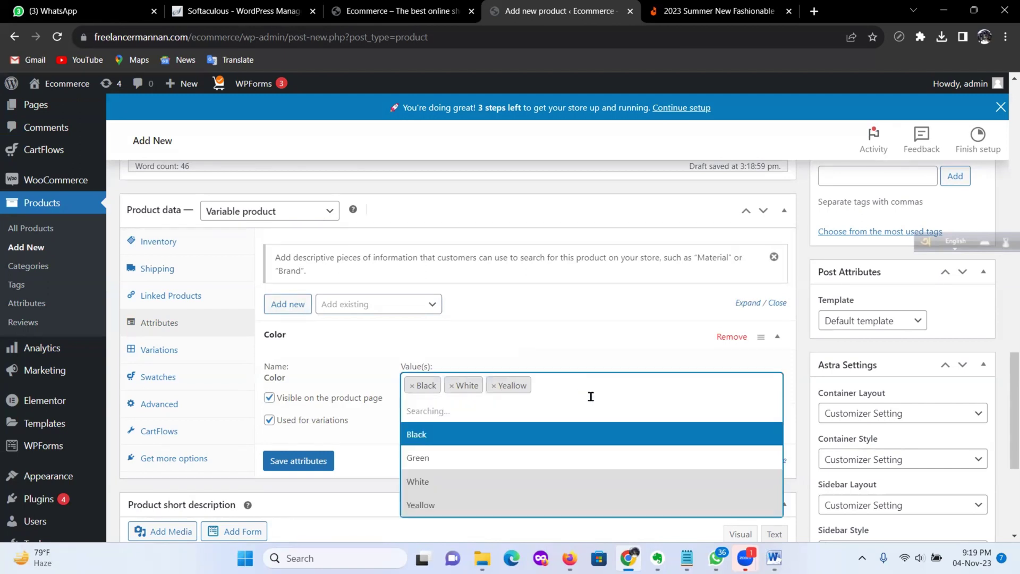
pyautogui.click(579, 348)
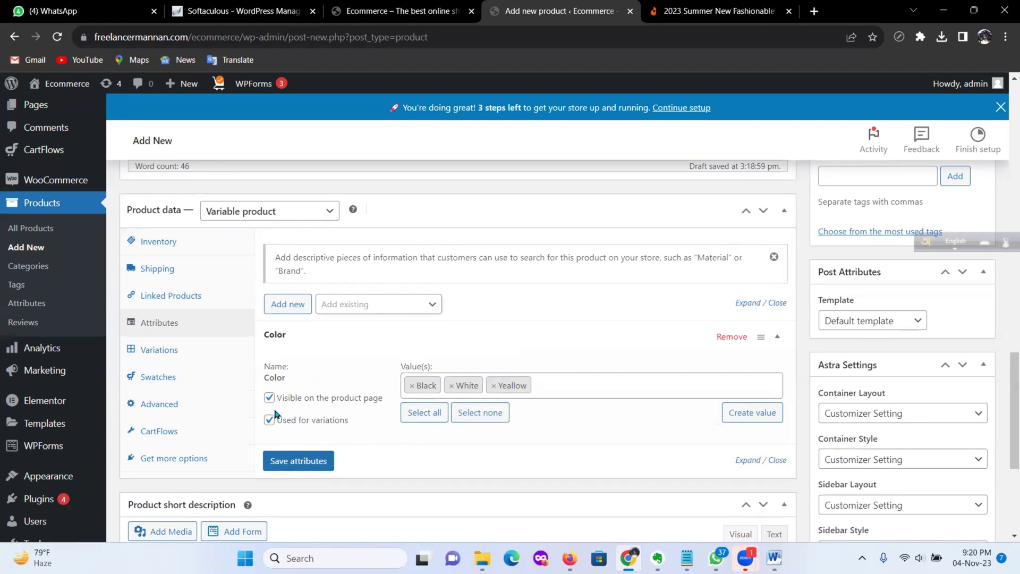
pyautogui.click(295, 461)
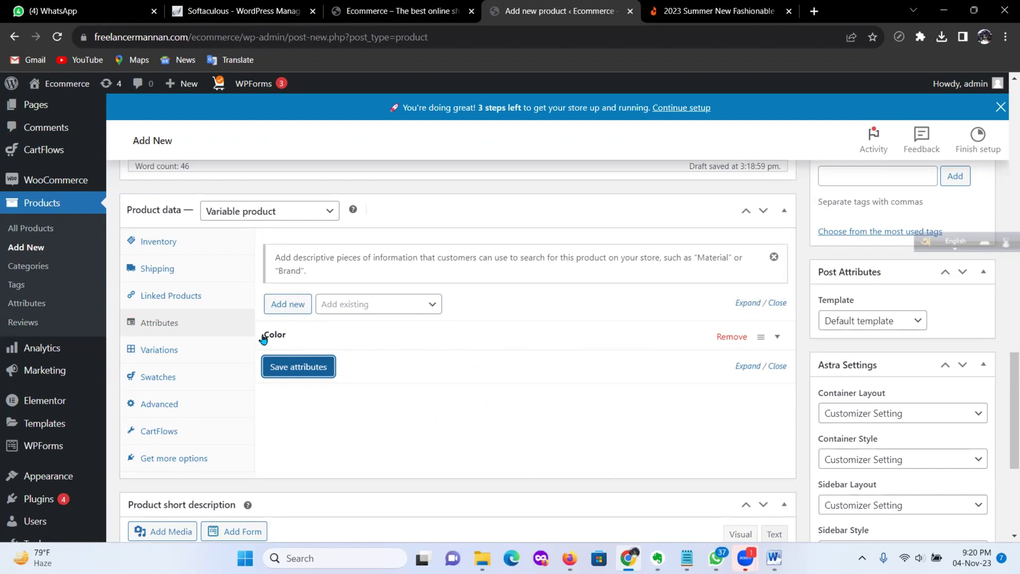
# Step: Add the existing Size attribute with the values L, M and XL, leaving out S, and save the attributes
pyautogui.click(427, 303)
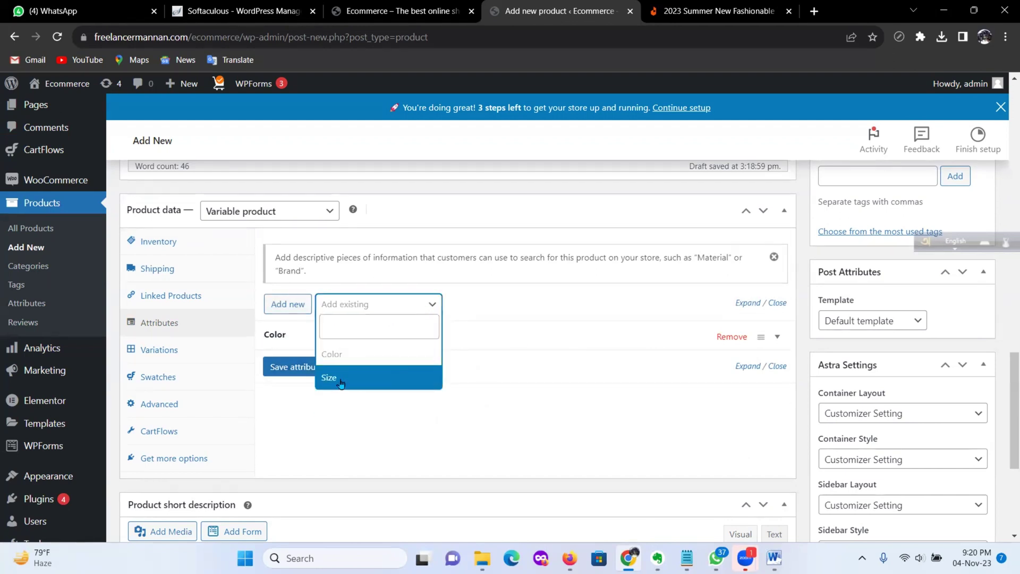
pyautogui.click(335, 378)
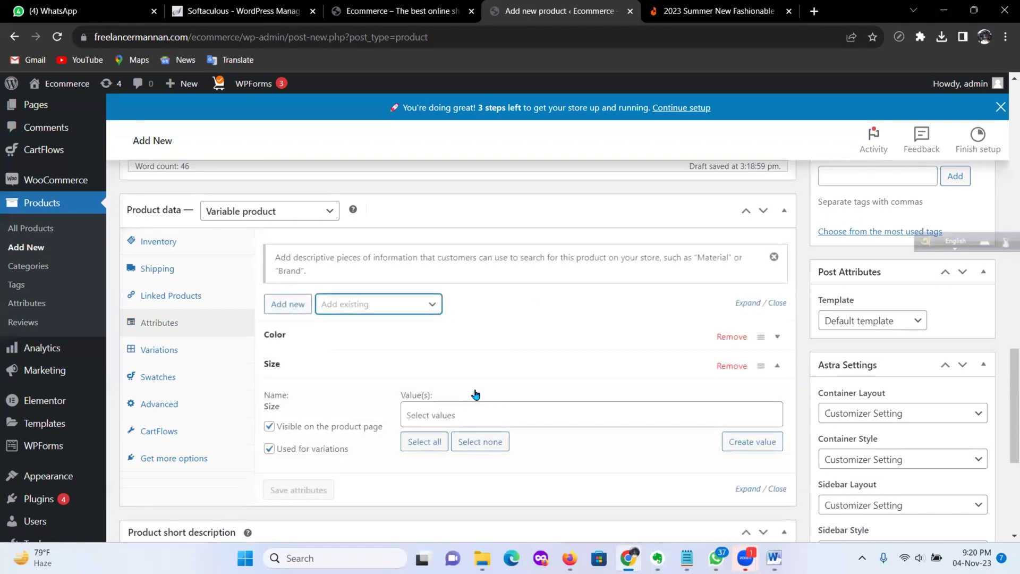
pyautogui.scroll(-2, 476, 393)
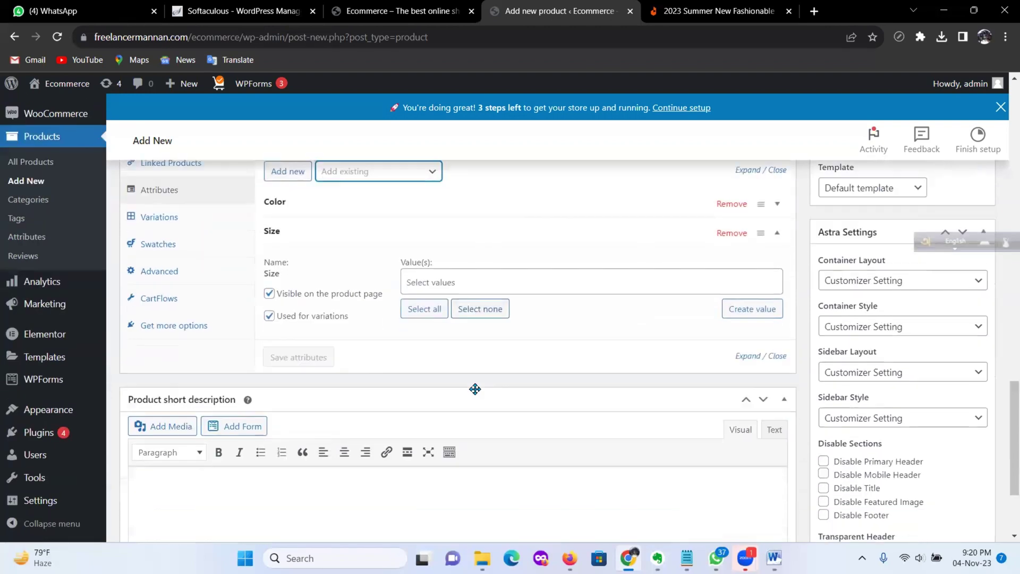
pyautogui.click(424, 308)
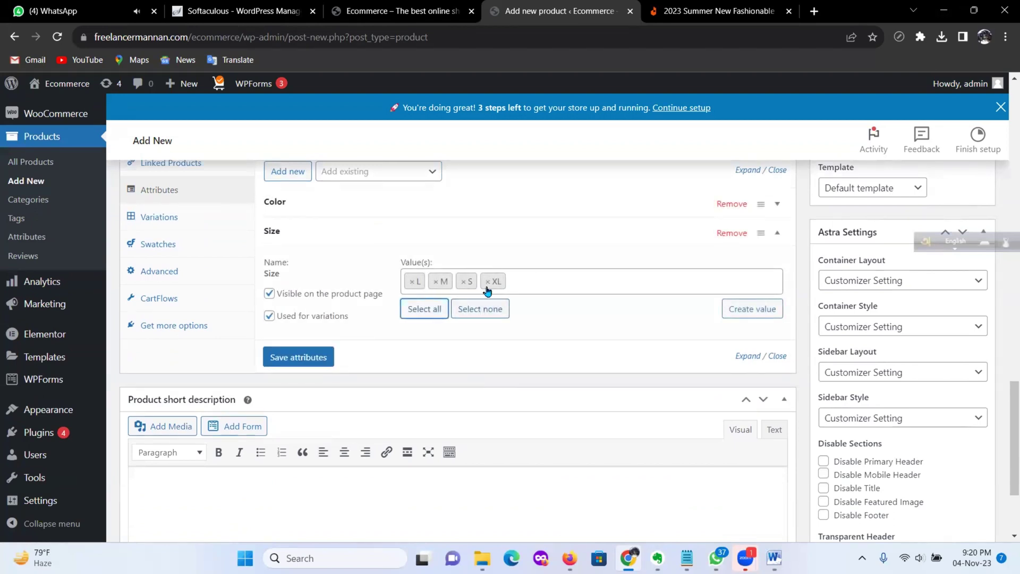
pyautogui.click(466, 285)
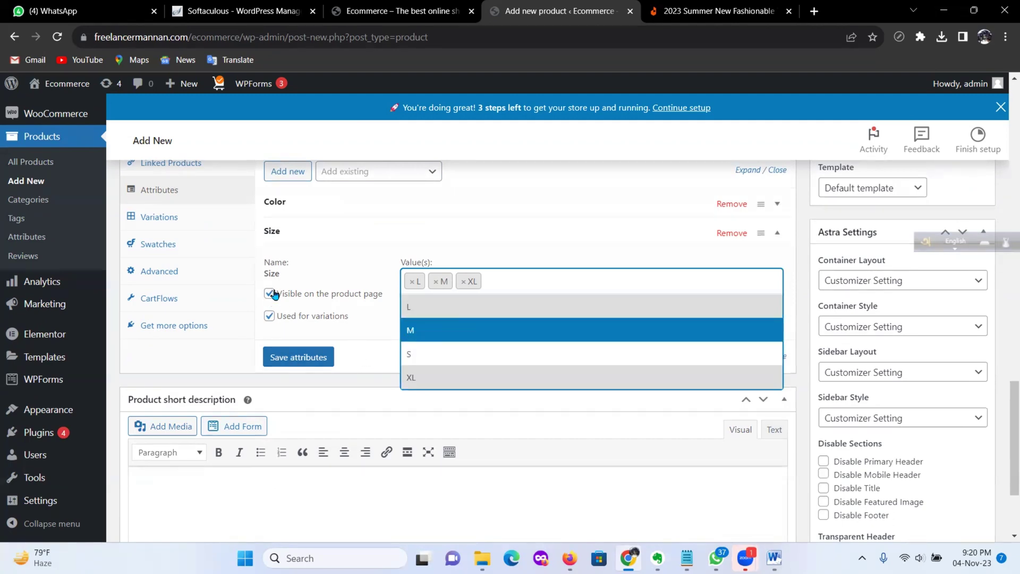
pyautogui.click(299, 358)
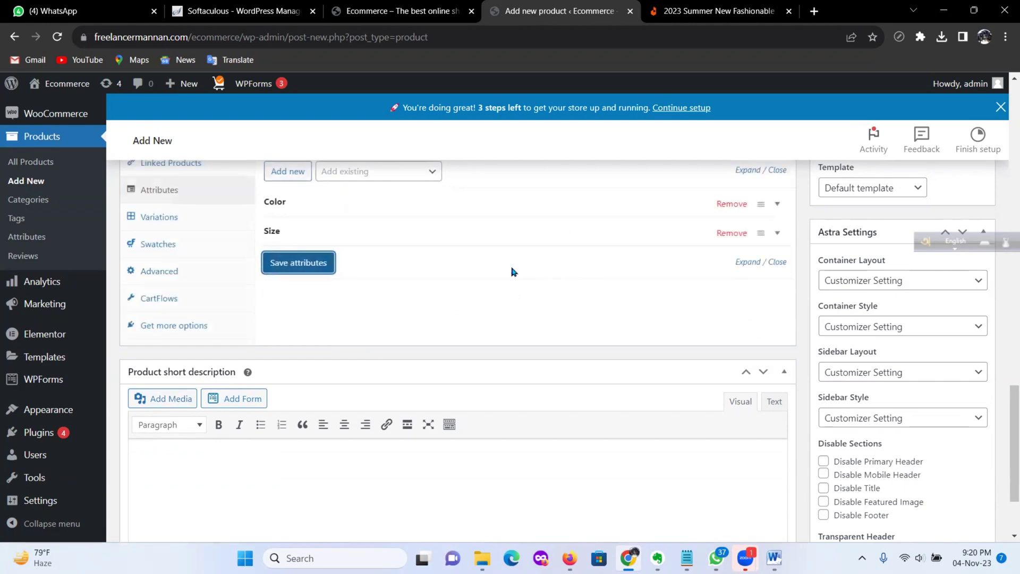
# Step: Generate all variations of the product from its Color and Size attributes
pyautogui.scroll(1, 234, 300)
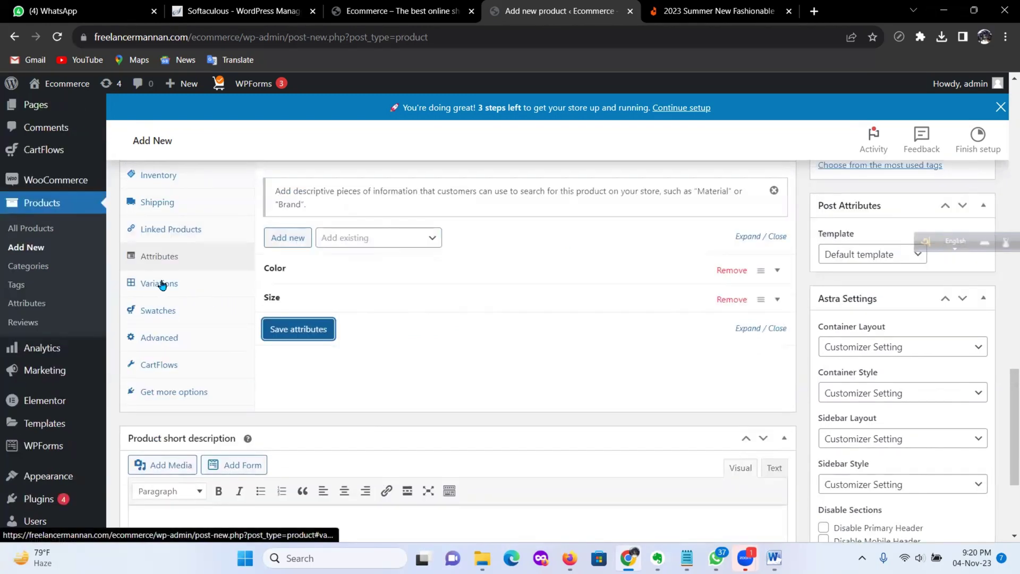
pyautogui.click(166, 285)
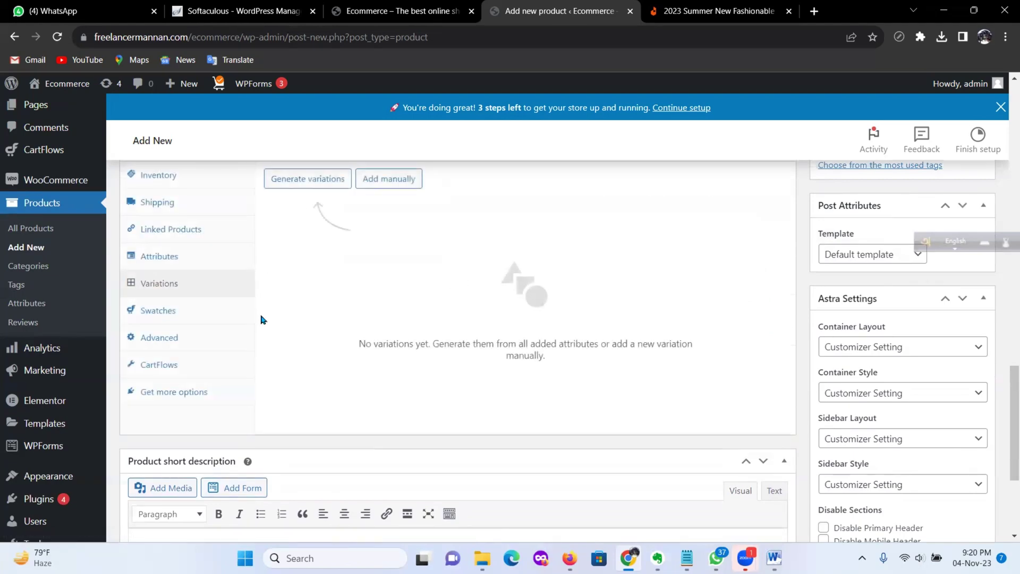
pyautogui.scroll(2, 420, 326)
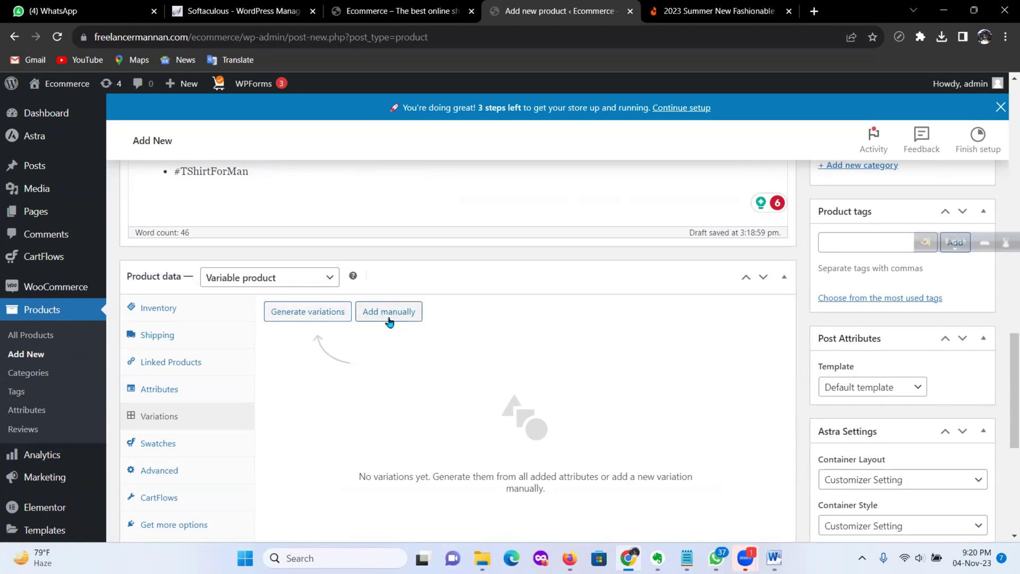
pyautogui.click(321, 314)
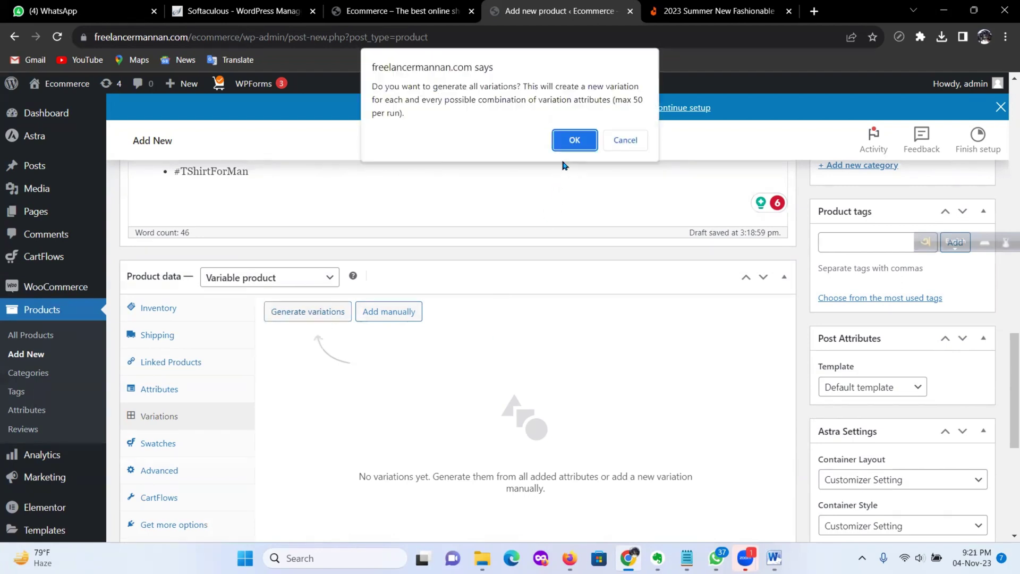
pyautogui.click(566, 147)
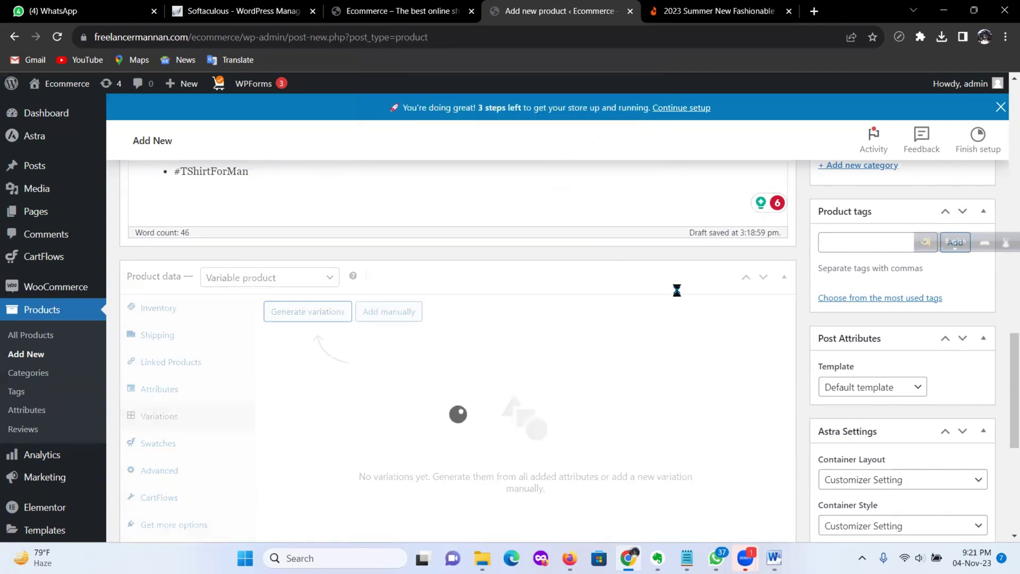
pyautogui.scroll(-2, 734, 282)
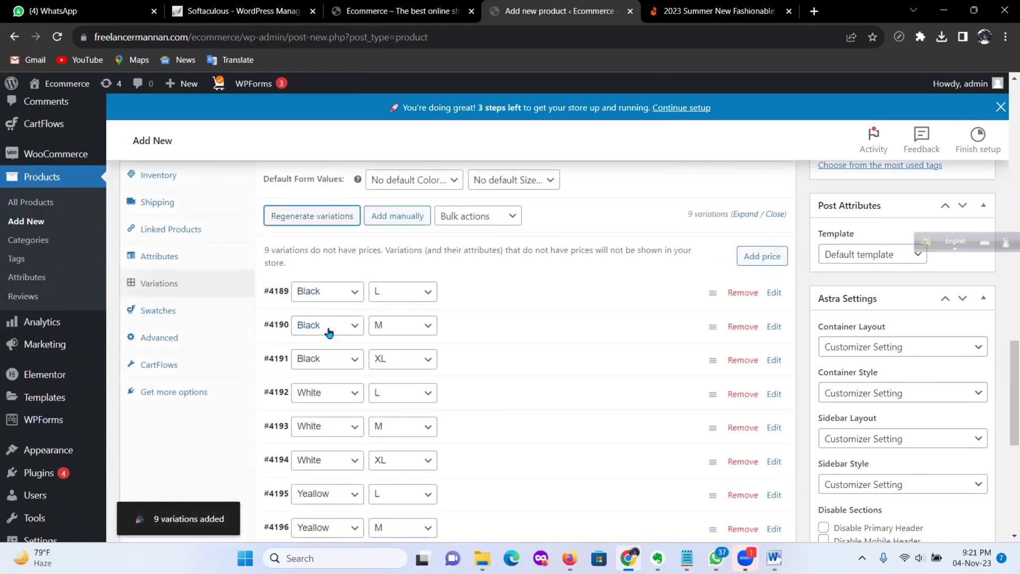
pyautogui.scroll(-1, 449, 367)
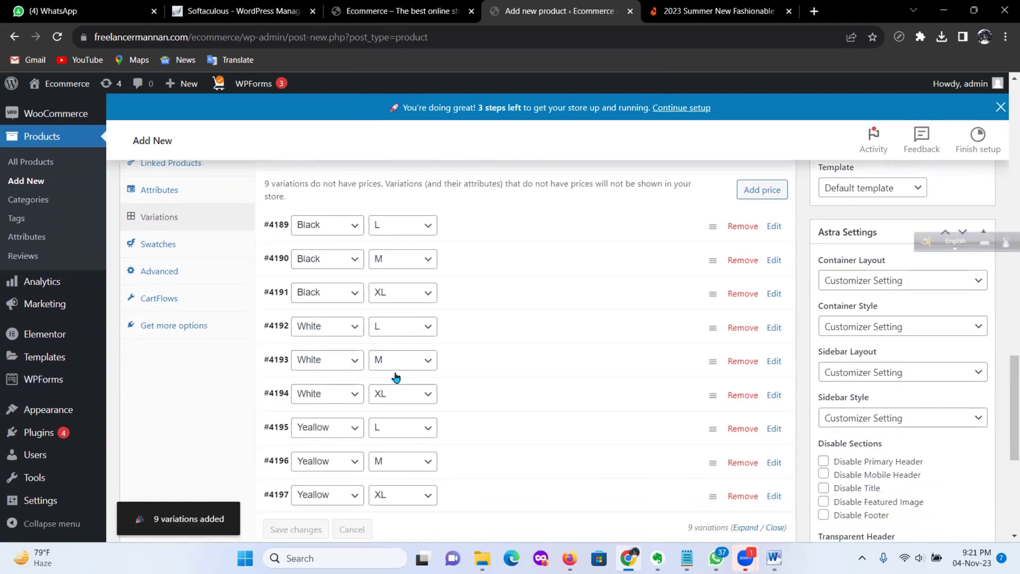
pyautogui.scroll(-1, 423, 393)
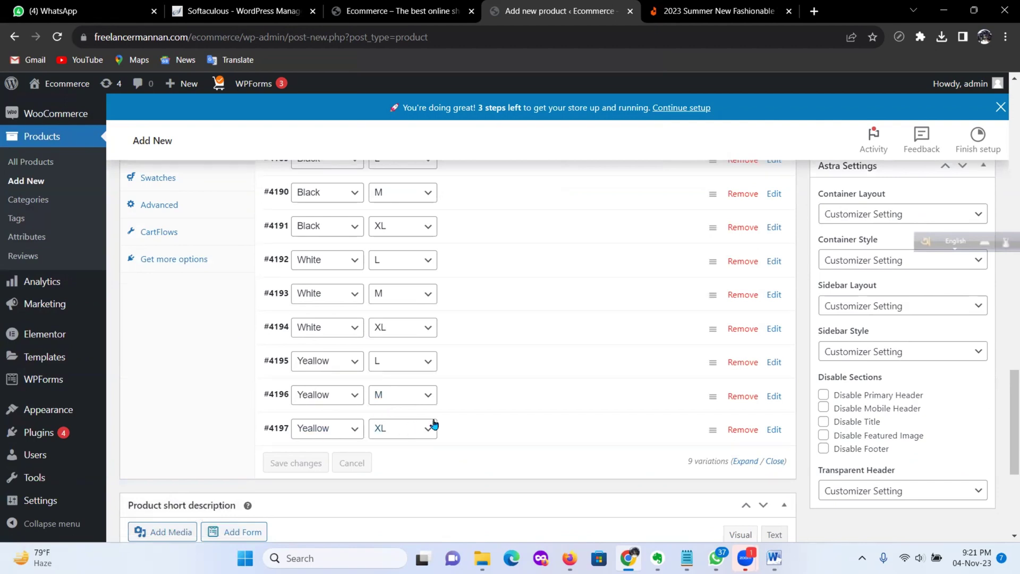
# Step: Expand the Black L variation and look over its image, SKU, price, stock status, weight, dimensions, shipping class and description fields
pyautogui.scroll(2, 483, 406)
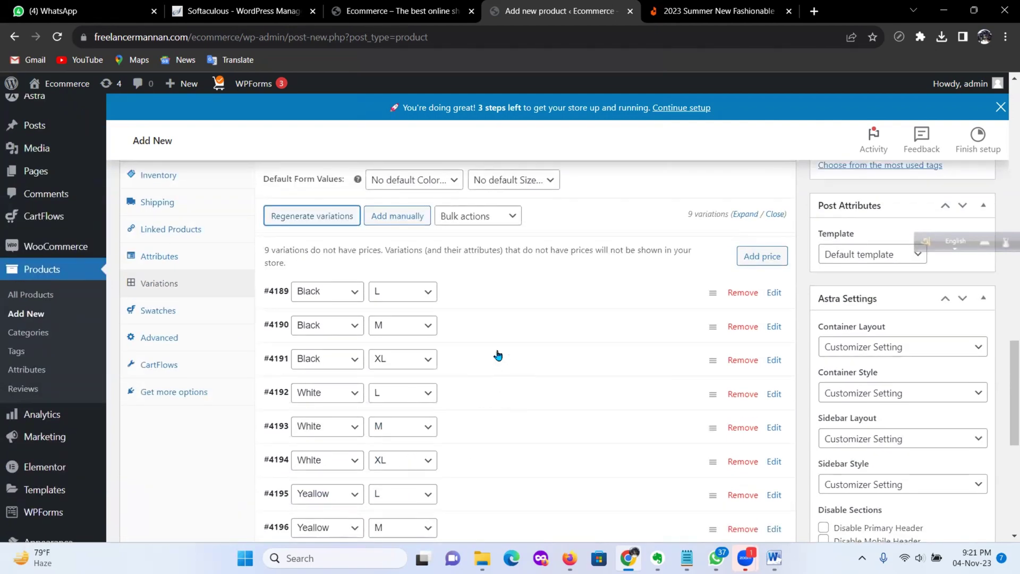
pyautogui.click(472, 294)
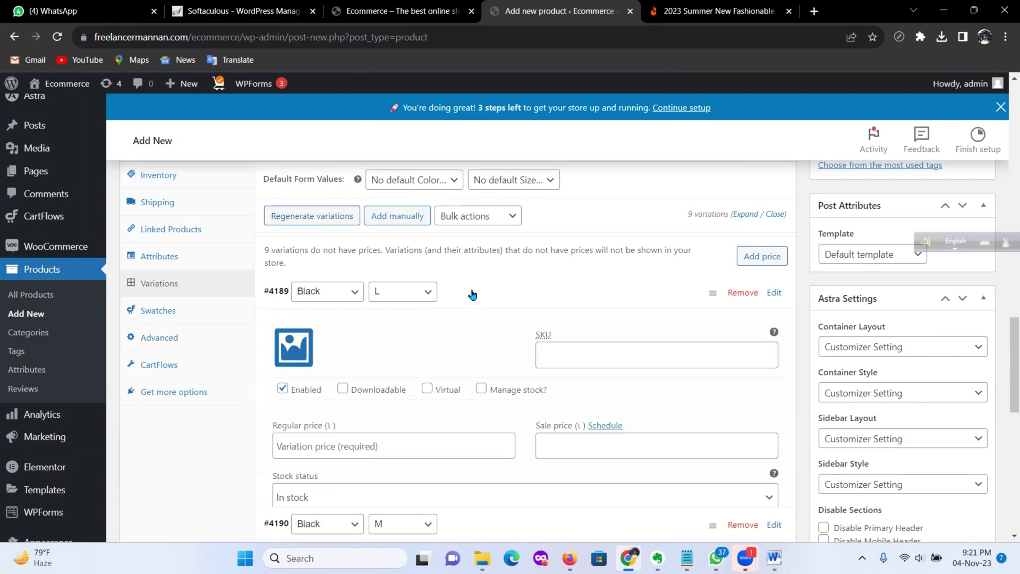
pyautogui.scroll(-1, 478, 301)
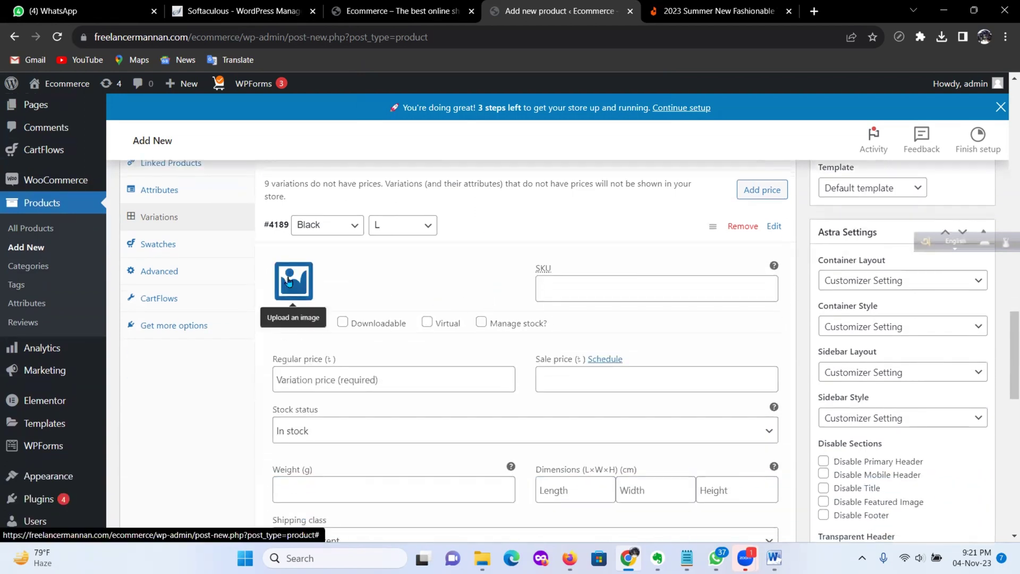
pyautogui.click(625, 283)
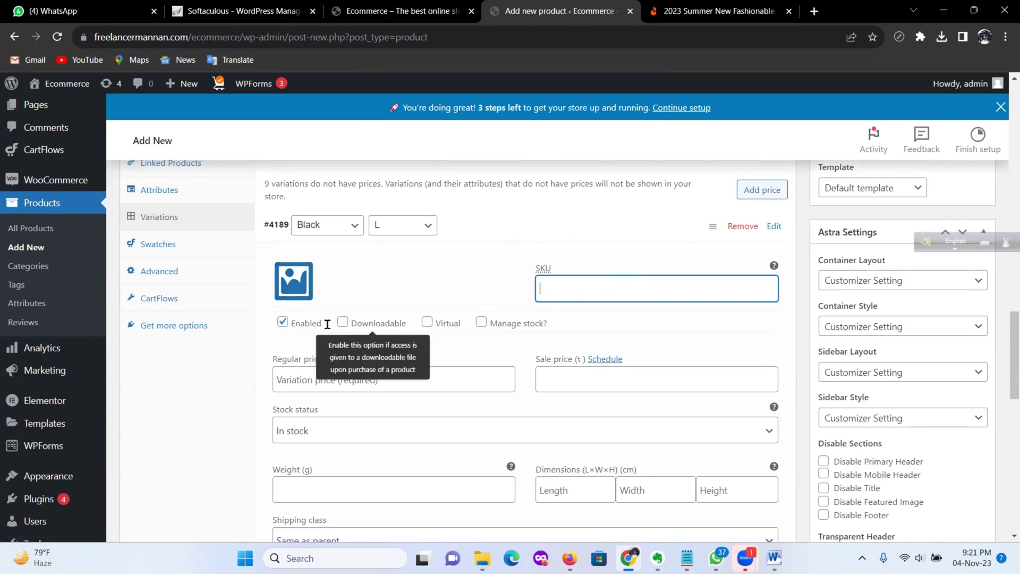
pyautogui.scroll(-2, 382, 298)
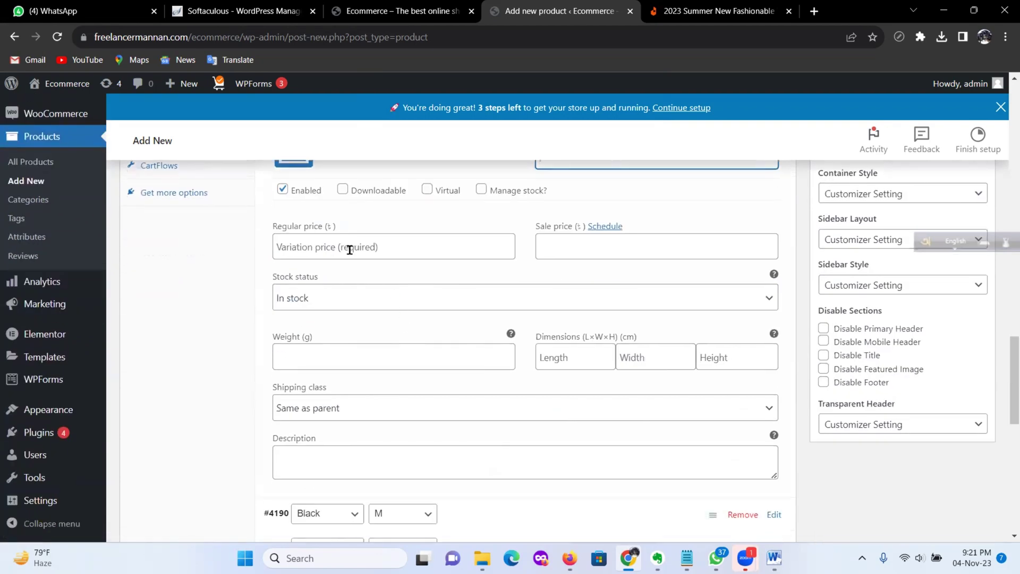
pyautogui.click(396, 246)
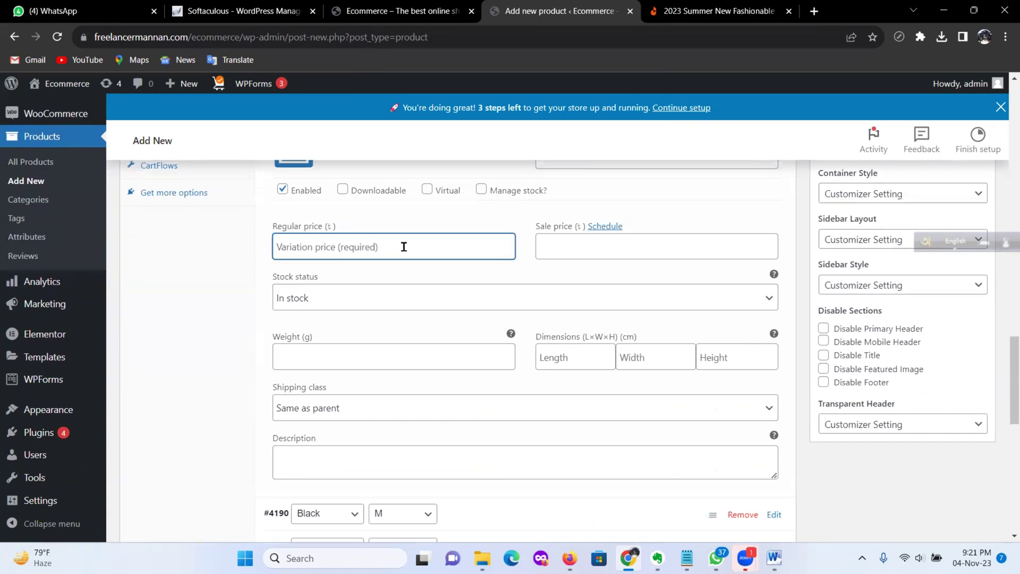
pyautogui.click(584, 242)
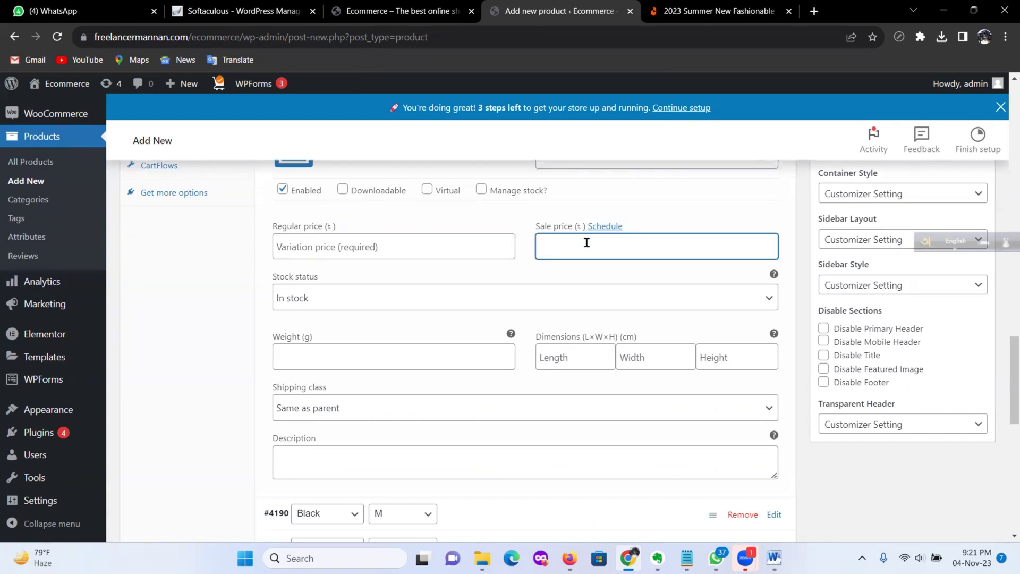
pyautogui.click(361, 304)
pyautogui.click(361, 303)
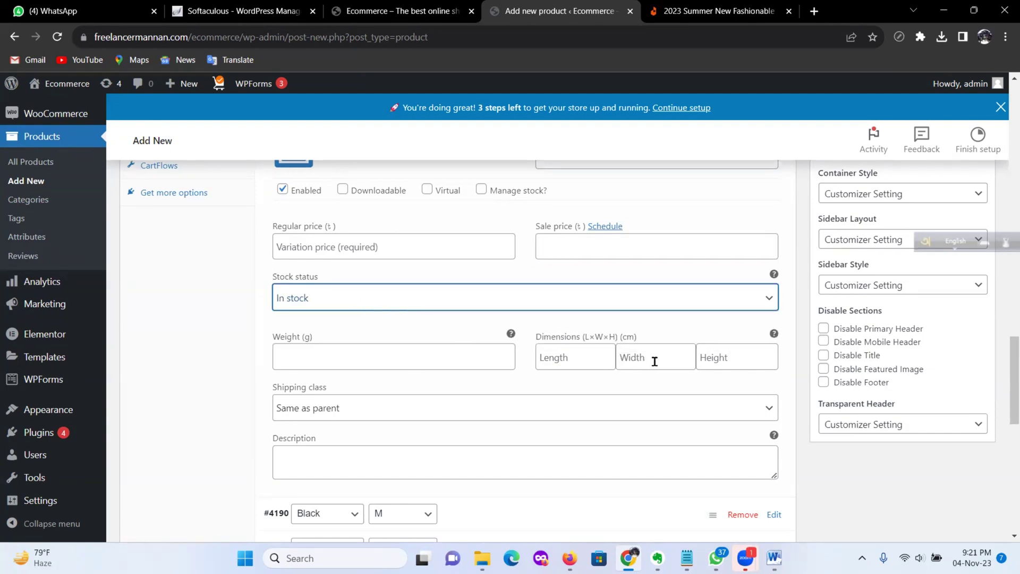
pyautogui.scroll(-1, 612, 382)
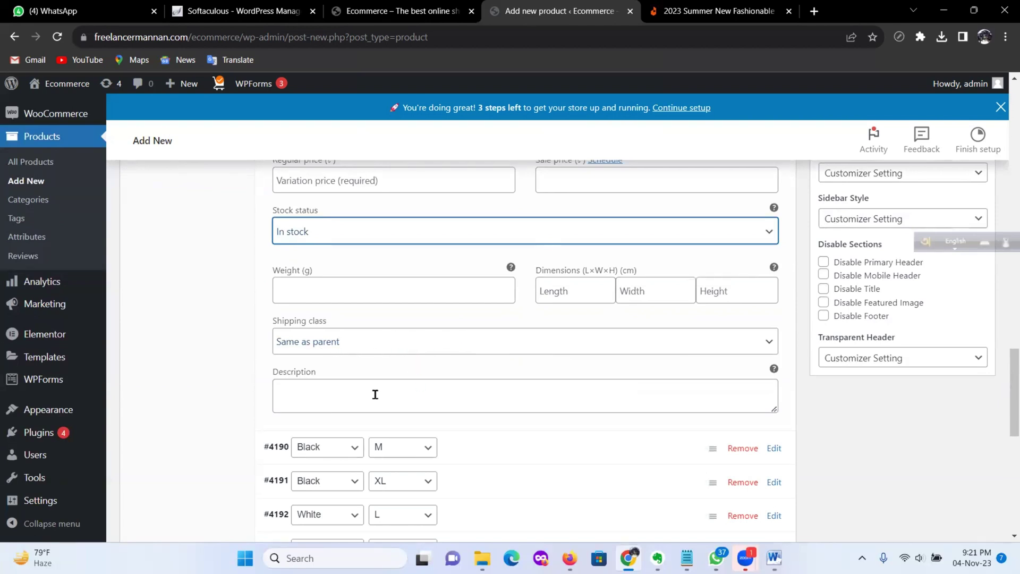
pyautogui.scroll(5, 494, 358)
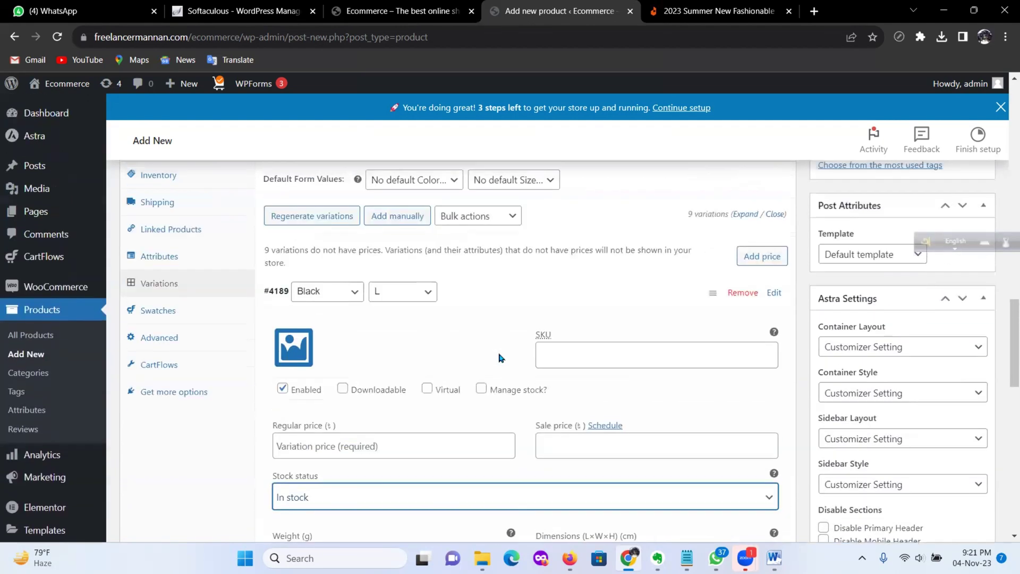
# Step: Switch to the Daraz listing and capture a cropped screenshot of the white T-shirt's main photo
pyautogui.hotkey('ctrl', 'Tab')
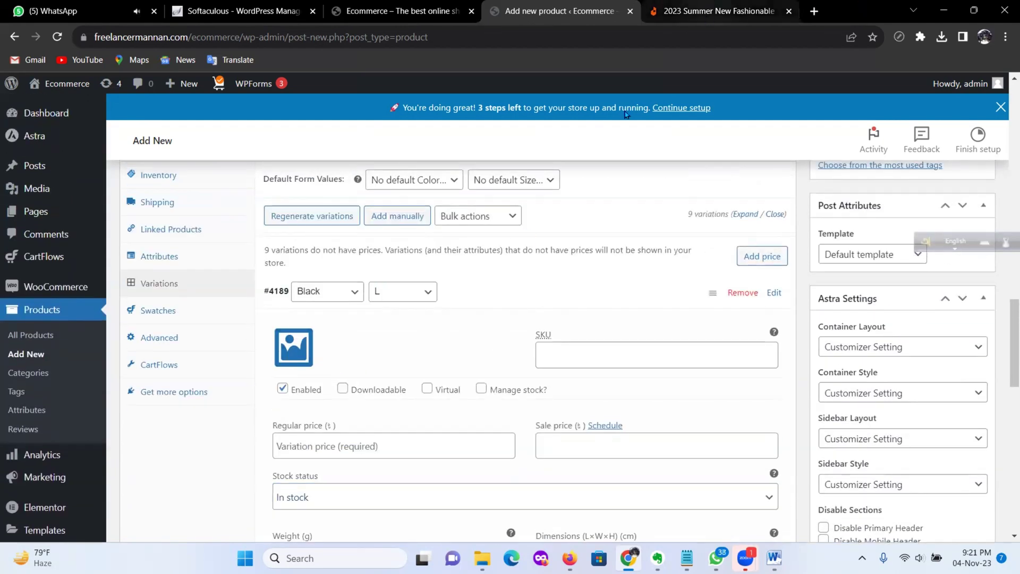
pyautogui.scroll(6, 433, 255)
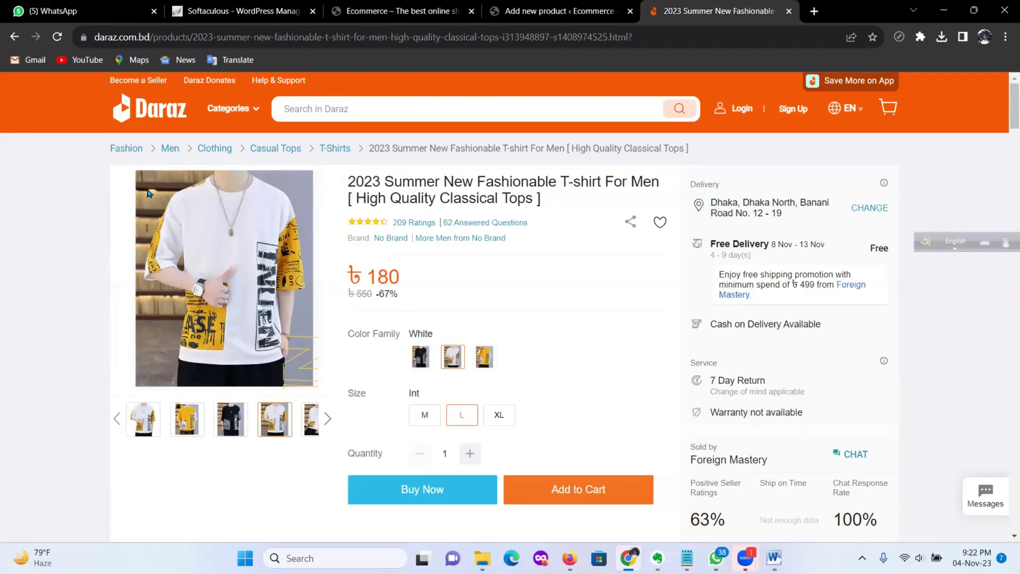
pyautogui.press('super+shift+s')
pyautogui.moveTo(135, 168); pyautogui.dragTo(312, 384)
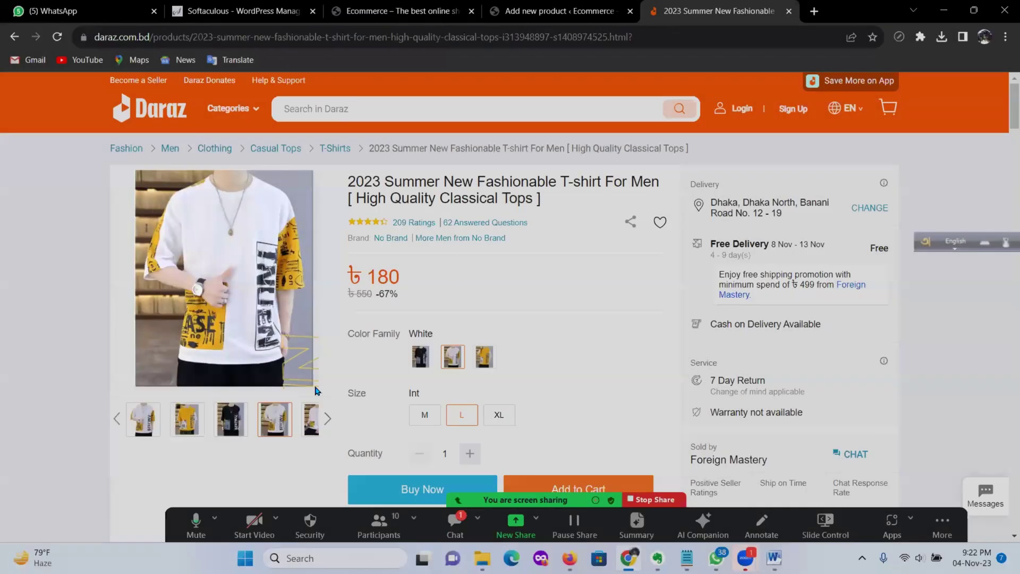
# Step: Capture cropped screenshots of the main photo for the Black and Yellow colour options on the Daraz listing
pyautogui.click(421, 356)
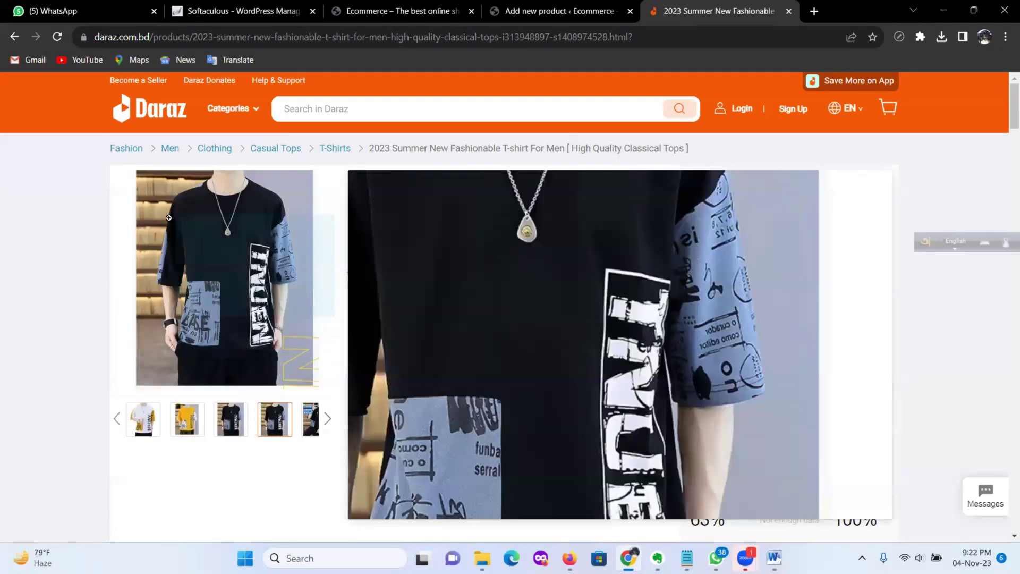
pyautogui.press('super+shift+s')
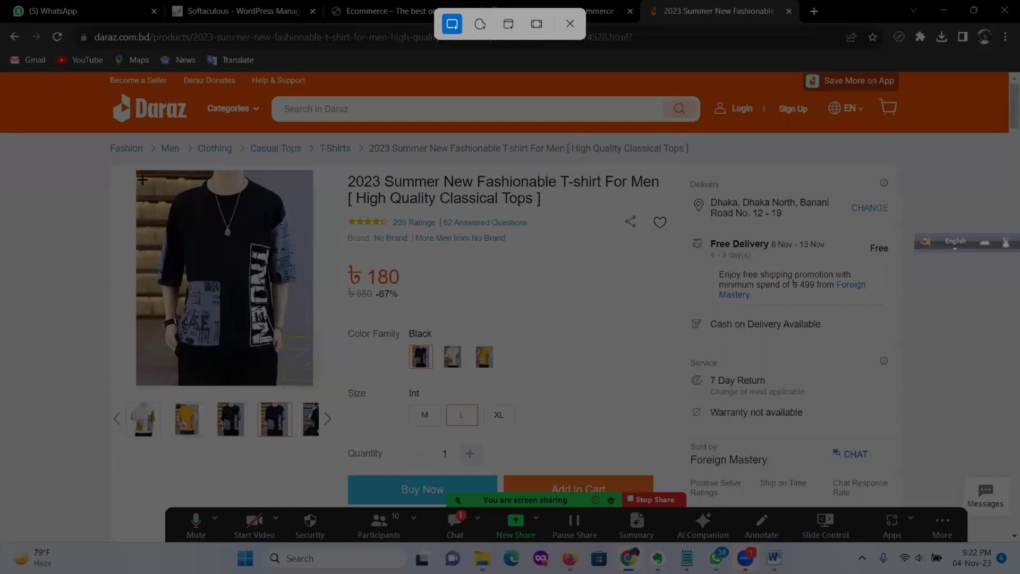
pyautogui.moveTo(135, 175); pyautogui.dragTo(321, 394)
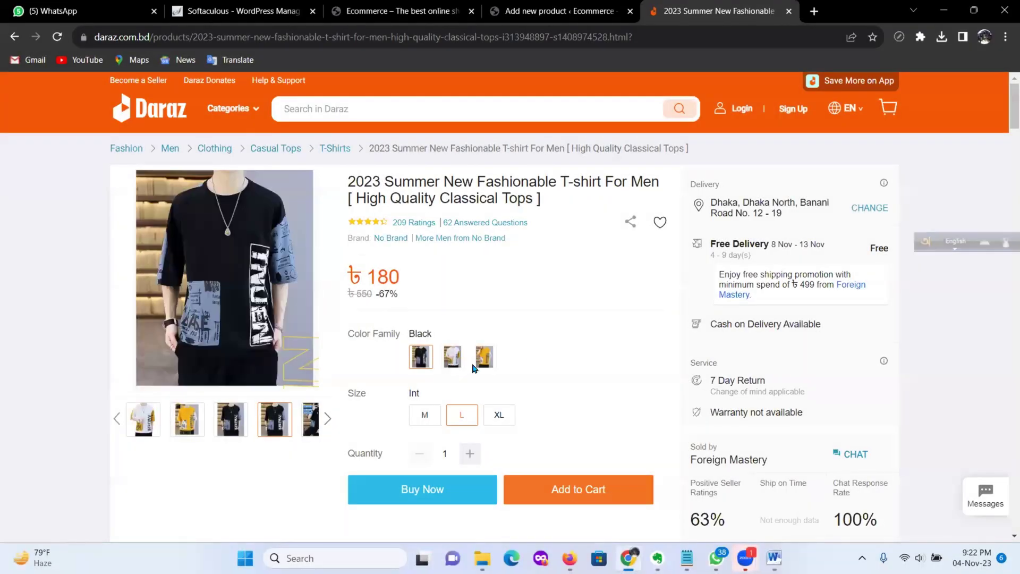
pyautogui.click(481, 367)
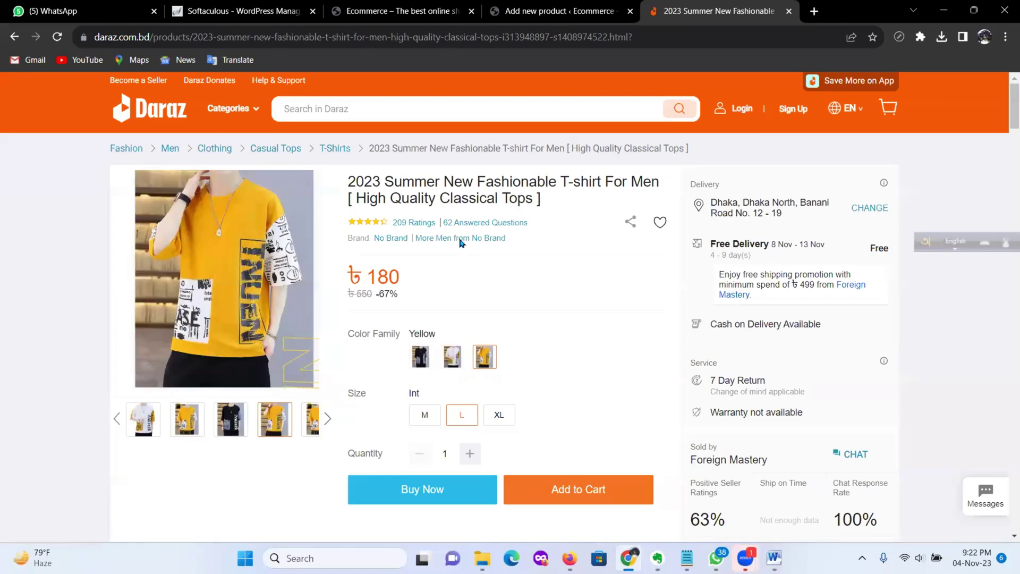
pyautogui.press('super+shift+s')
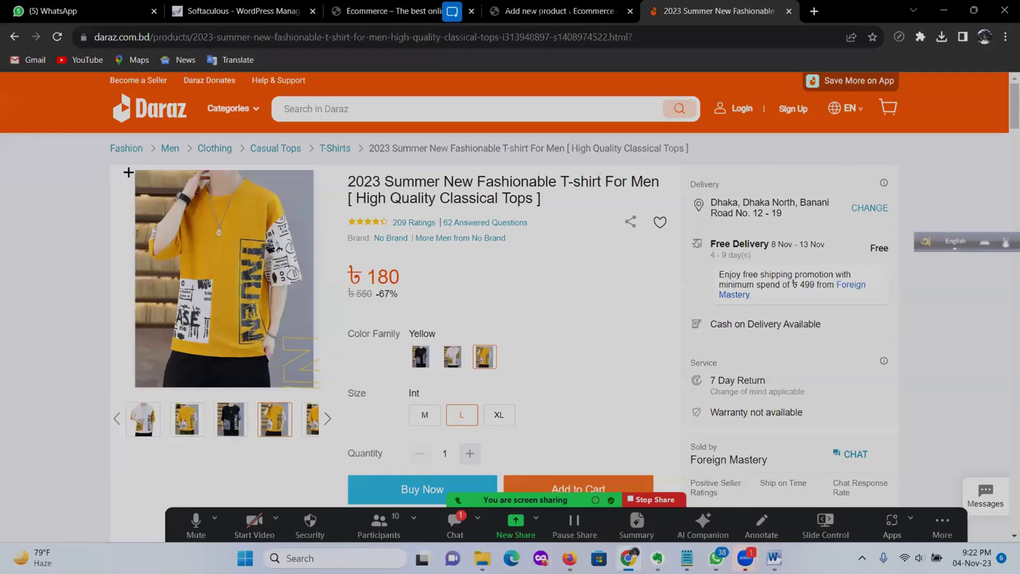
pyautogui.moveTo(133, 172); pyautogui.dragTo(312, 384)
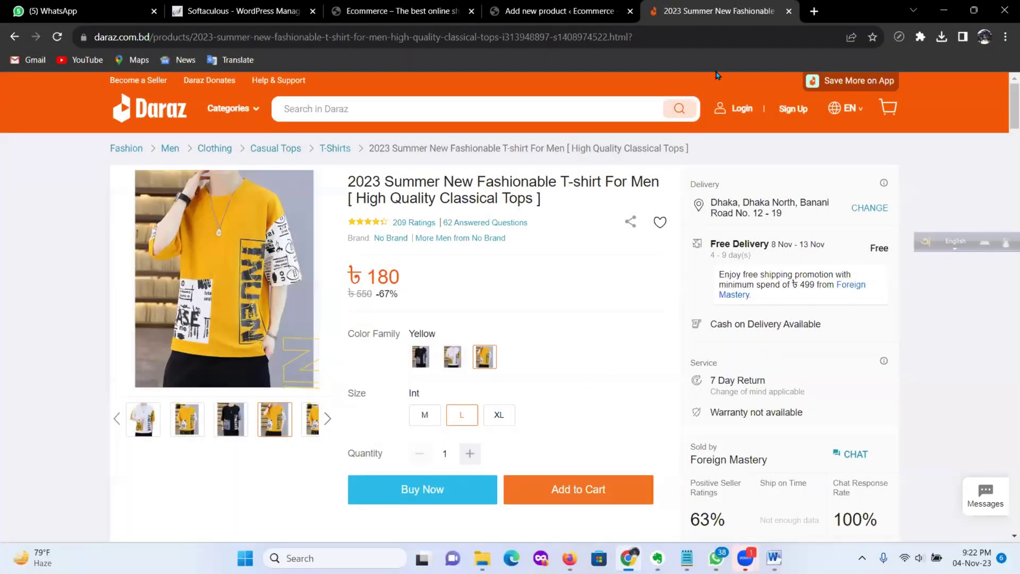
# Step: Return to the product editor and open file selection for uploading the Black L variation's image
pyautogui.click(563, 11)
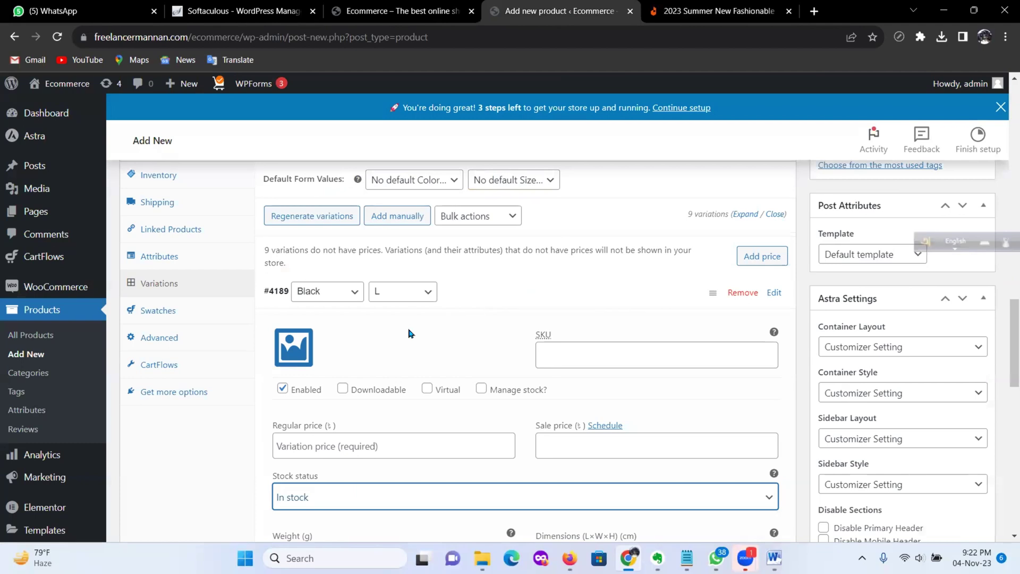
pyautogui.click(311, 349)
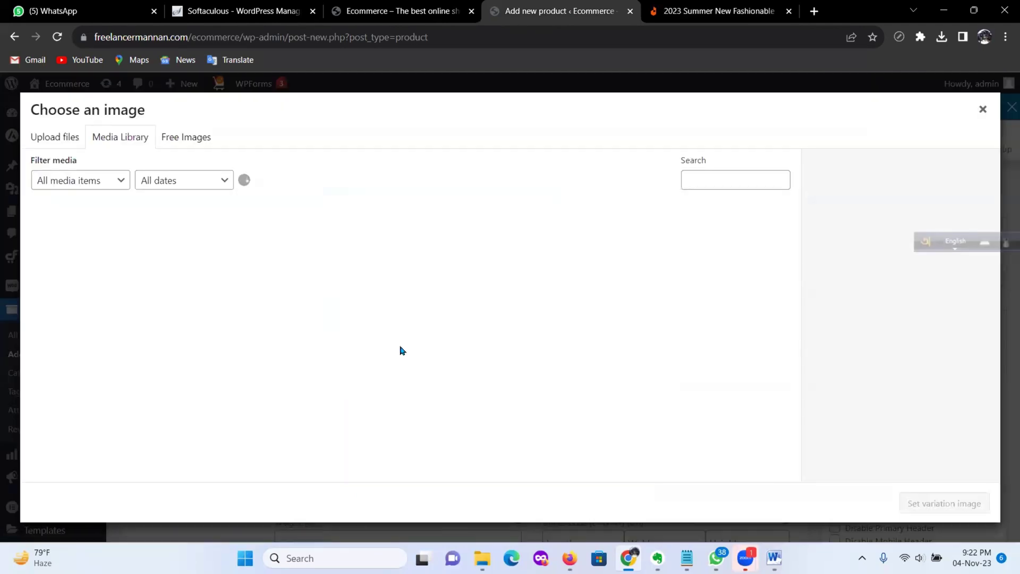
pyautogui.click(983, 109)
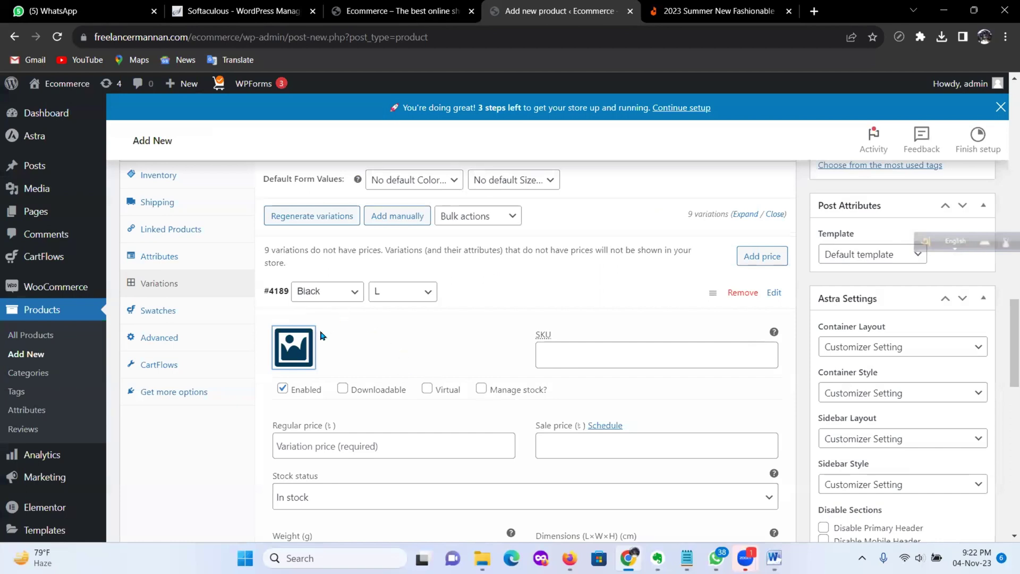
pyautogui.click(292, 344)
pyautogui.click(55, 136)
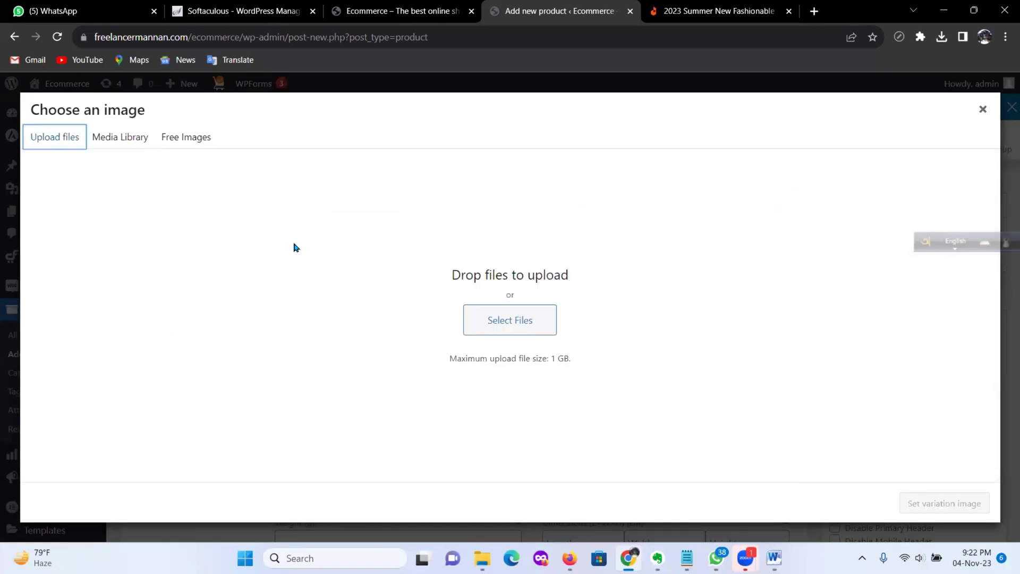
pyautogui.click(525, 323)
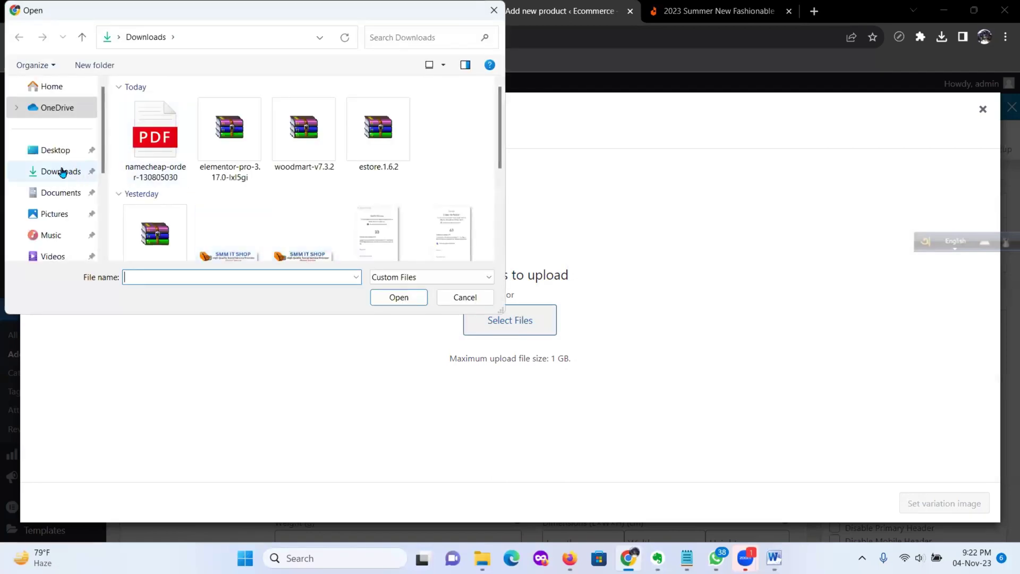
# Step: Upload T-shirt screenshots 212207, 212216 and 212224 from the Pictures Screenshots folder and set the black shirt as the Black L variation's image
pyautogui.click(62, 172)
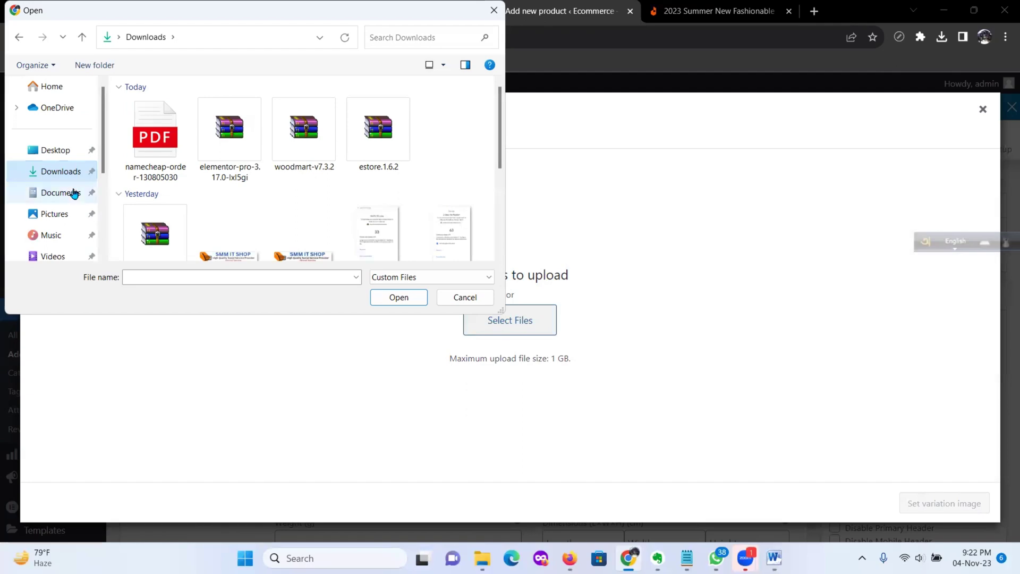
pyautogui.click(71, 214)
pyautogui.doubleClick(297, 129)
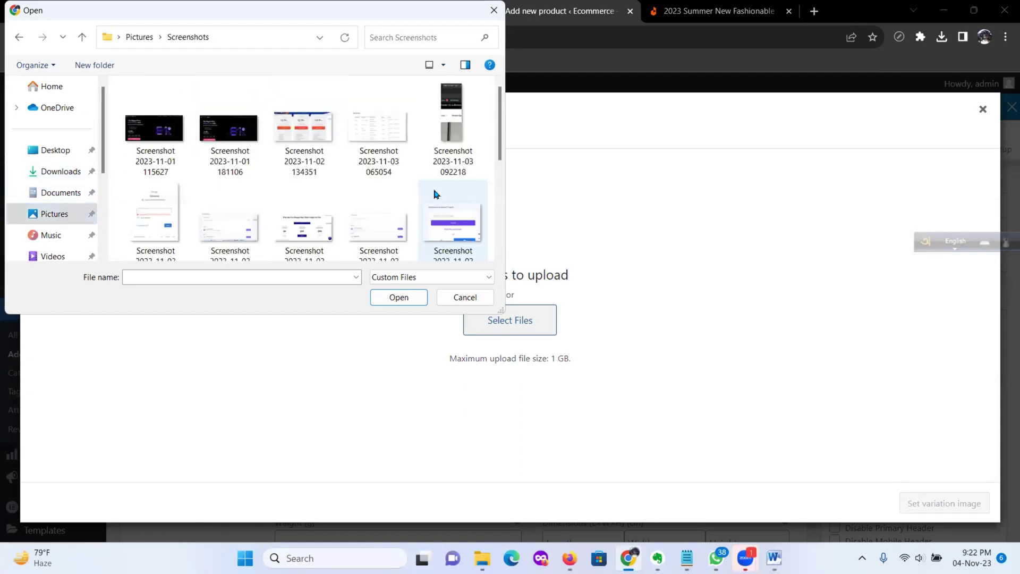
pyautogui.scroll(-3, 468, 202)
pyautogui.click(243, 205)
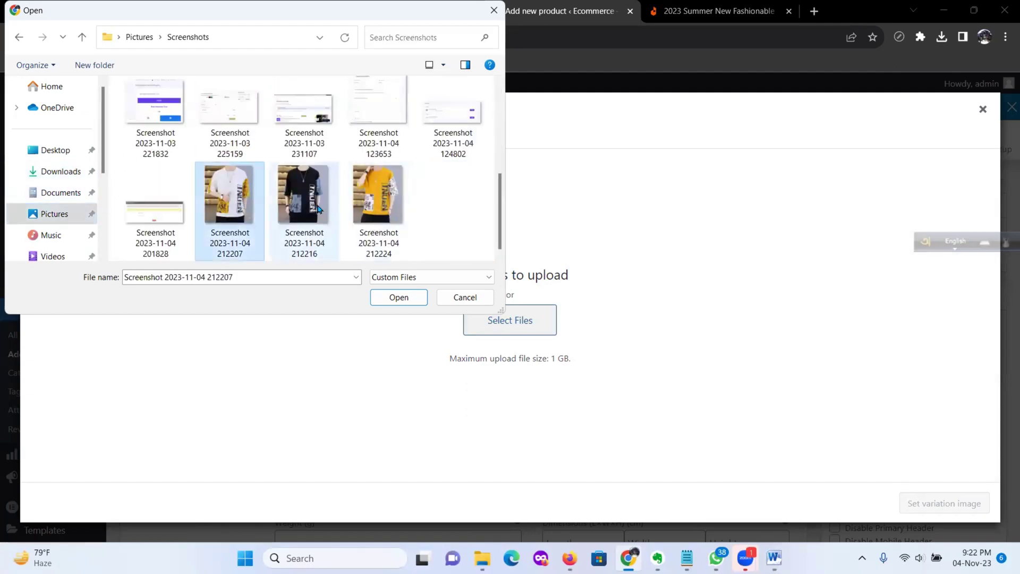
pyautogui.keyDown('ctrl'); pyautogui.click(319, 210); pyautogui.keyUp('ctrl')
pyautogui.keyDown('ctrl'); pyautogui.click(373, 230); pyautogui.keyUp('ctrl')
pyautogui.click(408, 298)
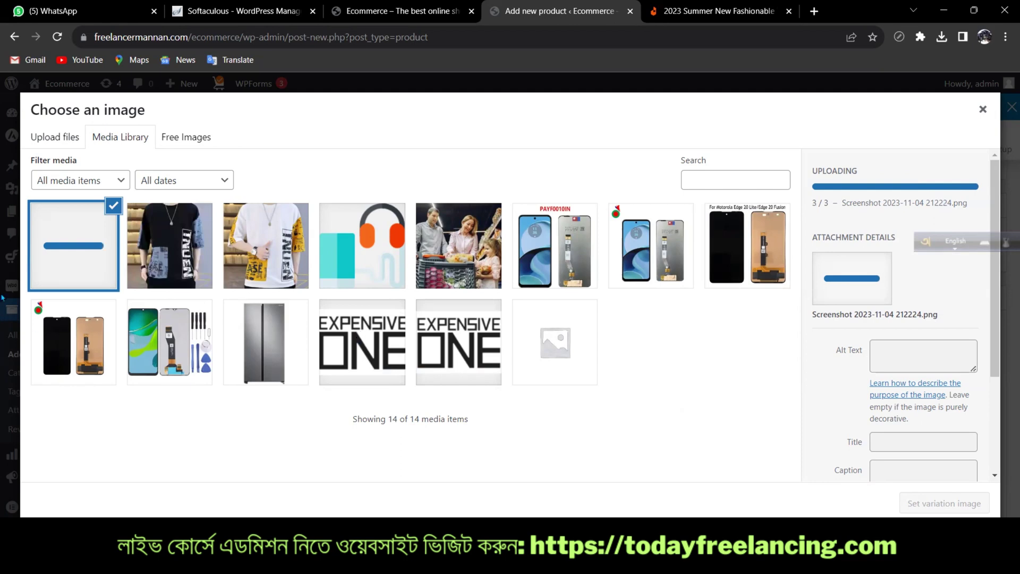
pyautogui.click(180, 232)
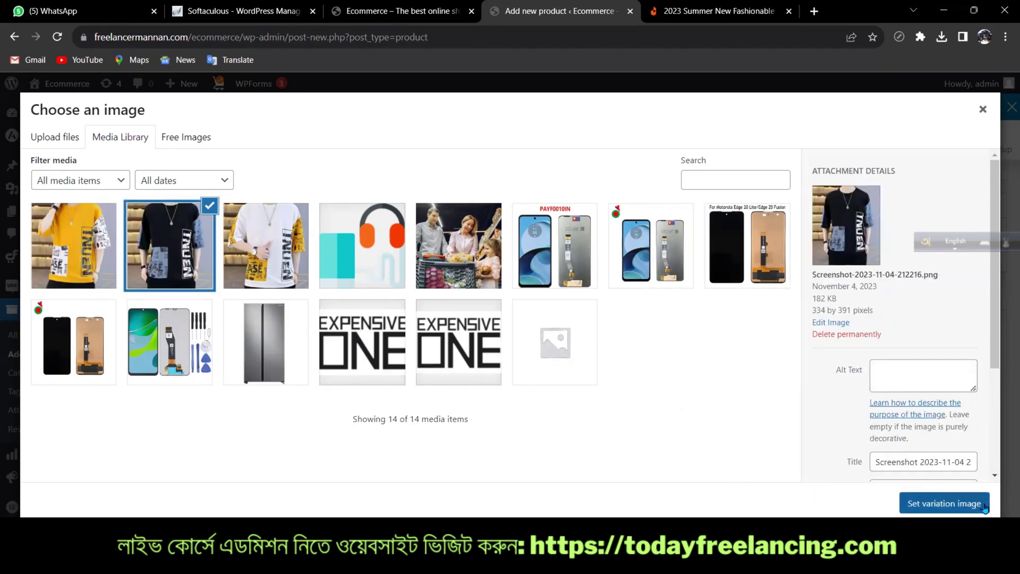
pyautogui.click(985, 507)
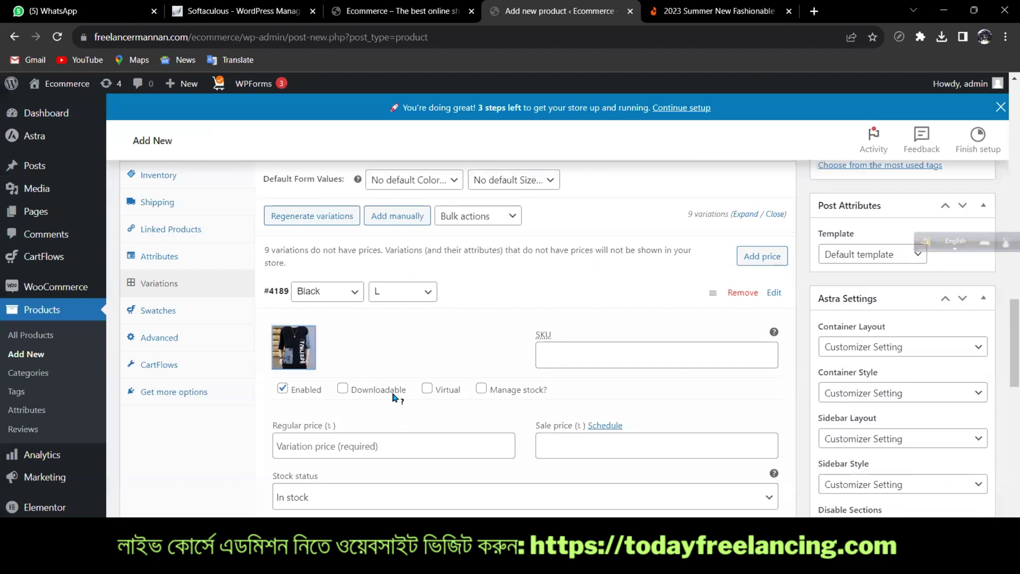
# Step: Set the regular price of all variations to 300 with a bulk action
pyautogui.scroll(-2, 509, 377)
pyautogui.click(325, 314)
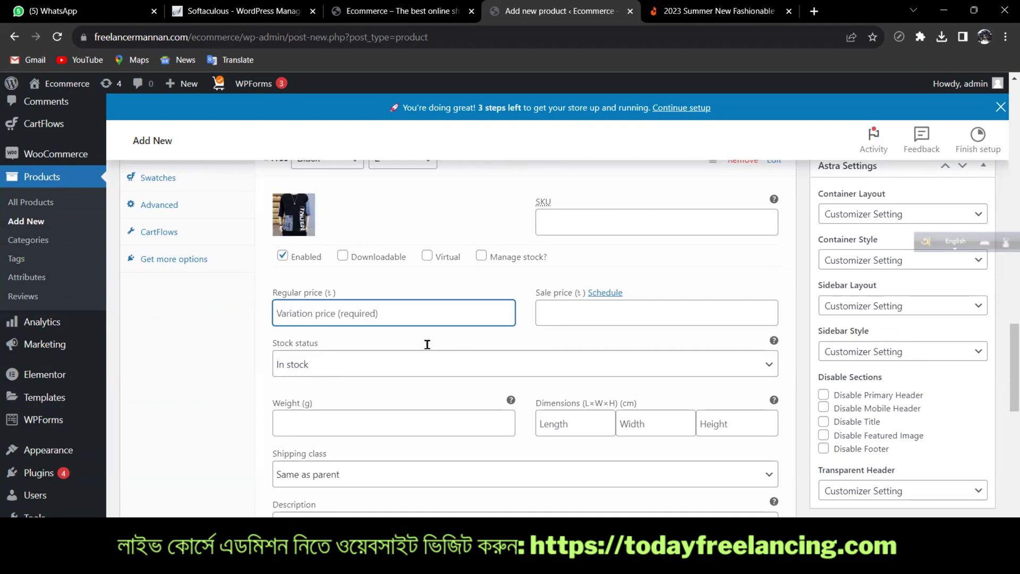
pyautogui.scroll(6, 427, 345)
pyautogui.scroll(-4, 485, 364)
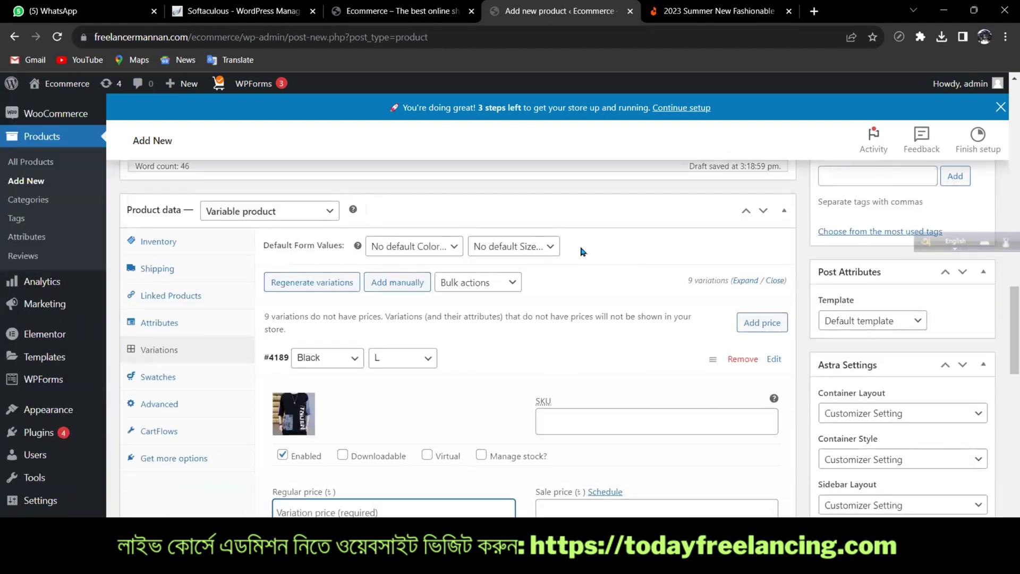
pyautogui.click(508, 287)
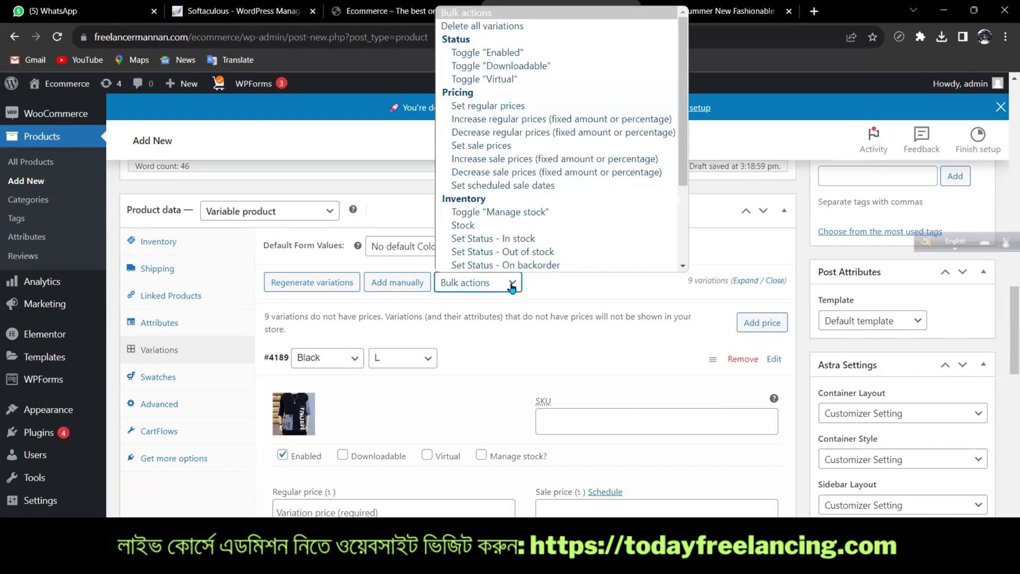
pyautogui.click(495, 106)
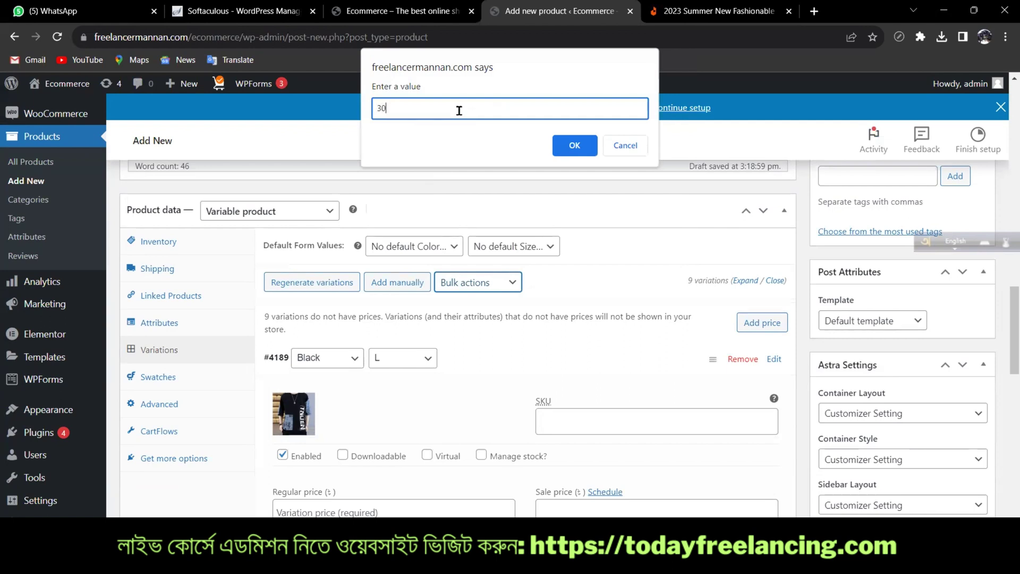
pyautogui.click(576, 146)
pyautogui.click(576, 118)
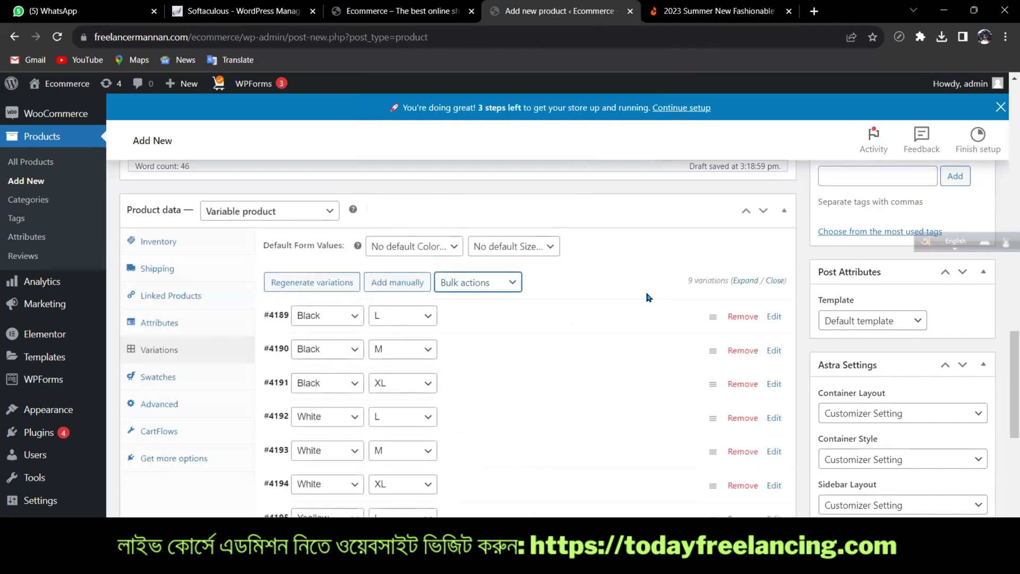
# Step: Expand the Black L and Black M variations and check their regular prices
pyautogui.click(488, 330)
pyautogui.scroll(-3, 311, 343)
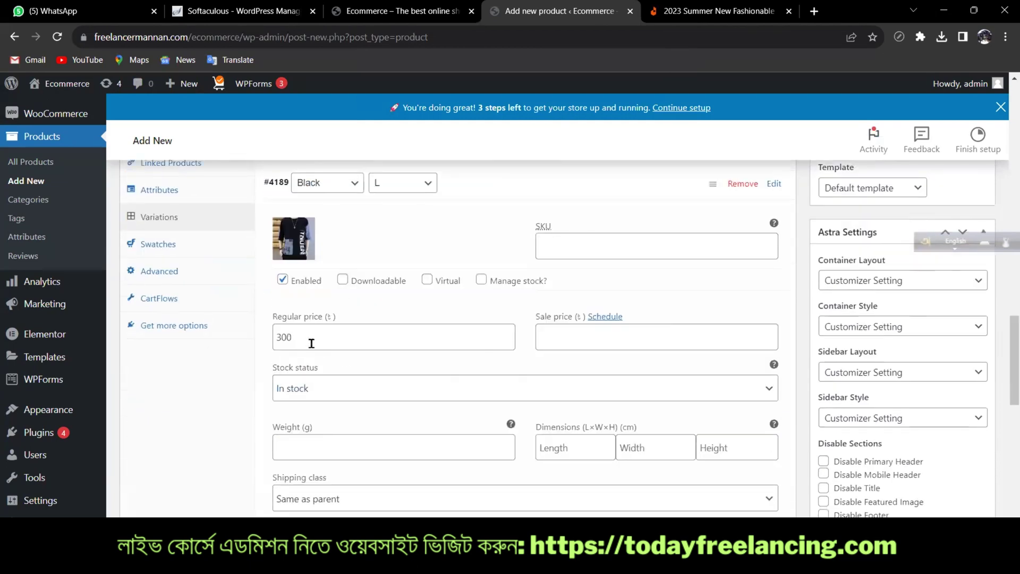
pyautogui.scroll(-5, 382, 367)
pyautogui.click(471, 337)
pyautogui.scroll(-4, 444, 364)
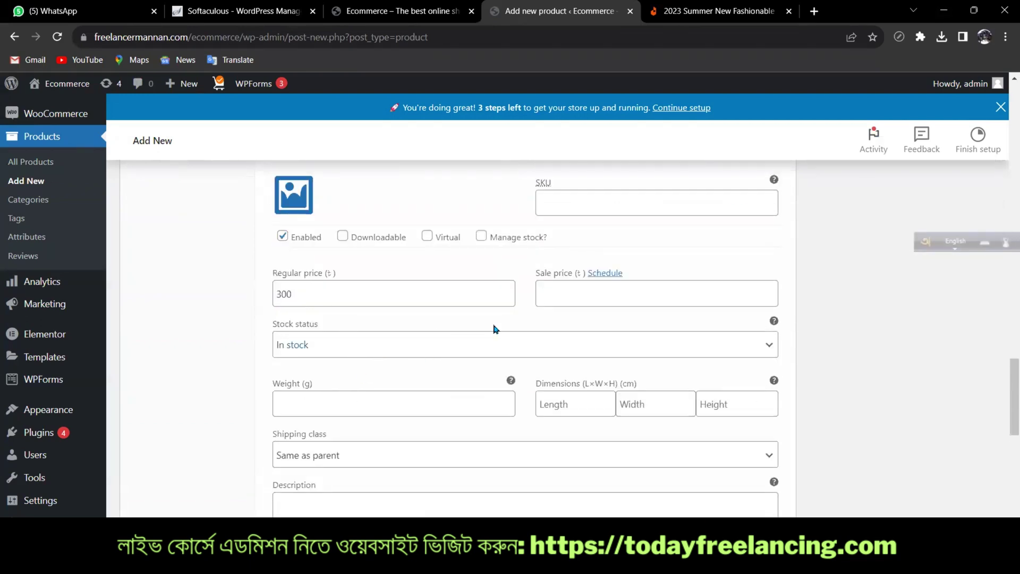
pyautogui.scroll(10, 494, 329)
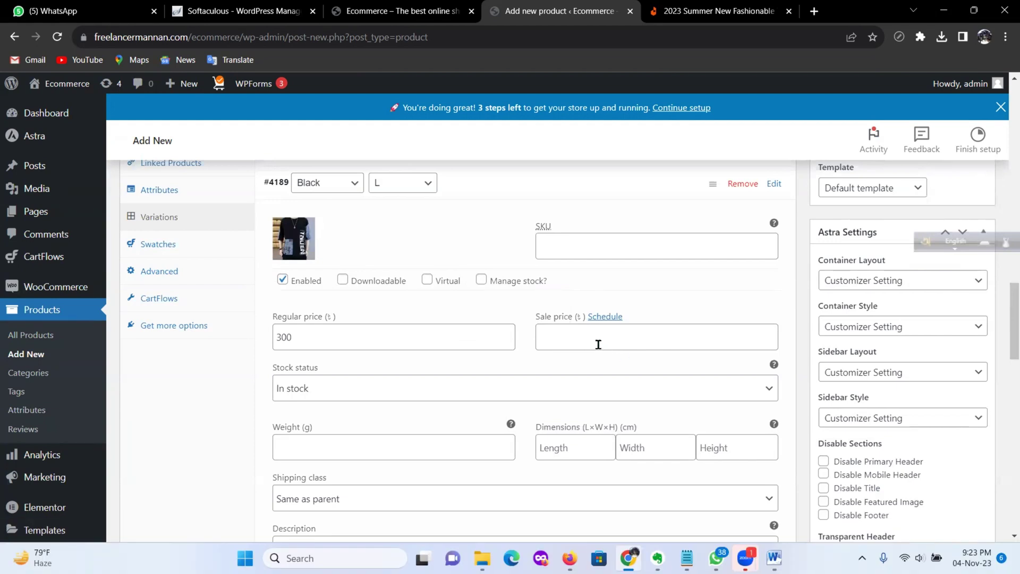
# Step: Set the Black L variation's sale price to 249
pyautogui.click(597, 342)
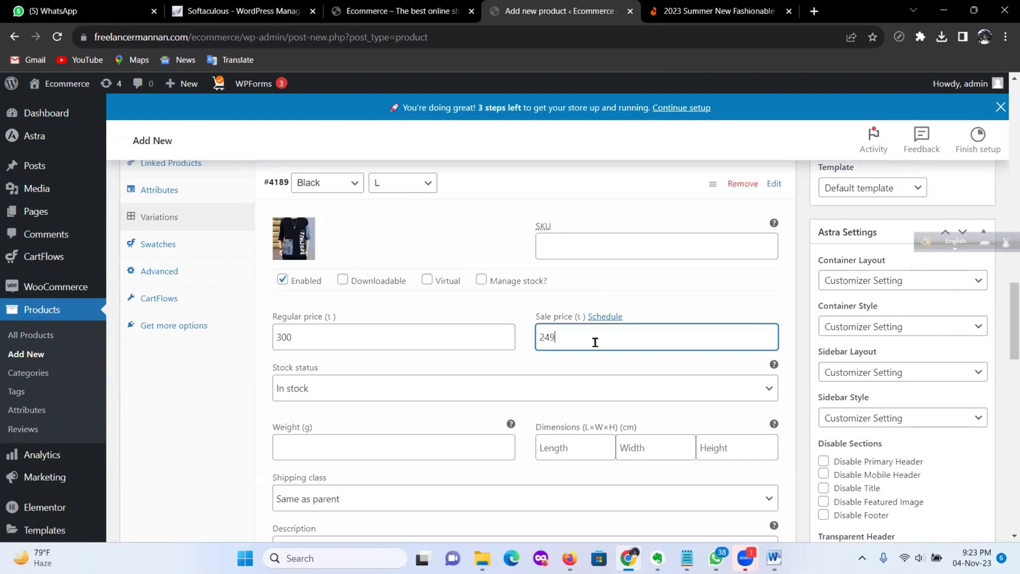
pyautogui.scroll(4, 655, 349)
pyautogui.scroll(-4, 665, 355)
pyautogui.write('249')
# Step: Expand the Black XL variation and set its sale price to 280
pyautogui.scroll(4, 530, 319)
pyautogui.scroll(-10, 539, 372)
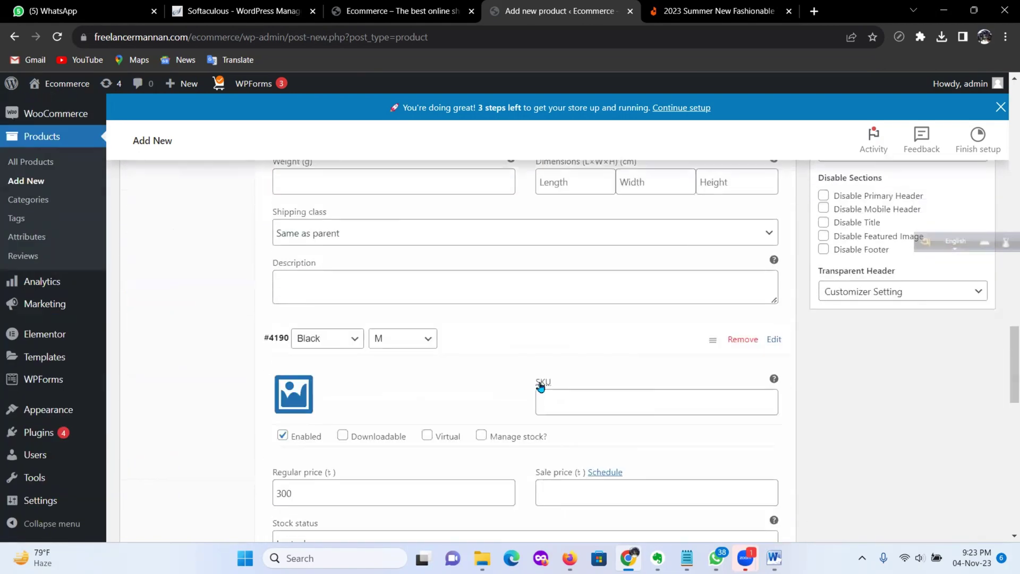
pyautogui.scroll(-6, 542, 383)
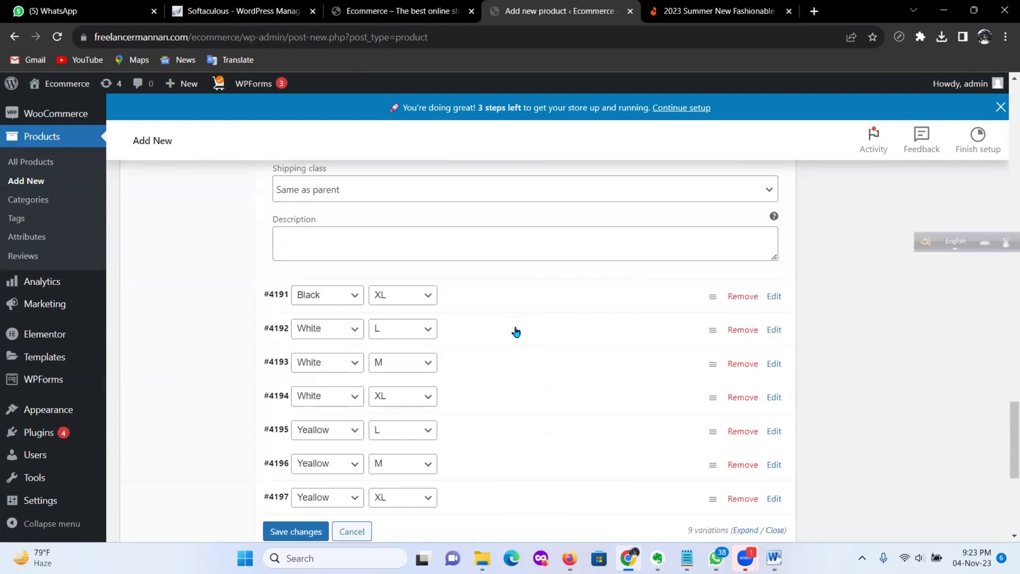
pyautogui.click(504, 299)
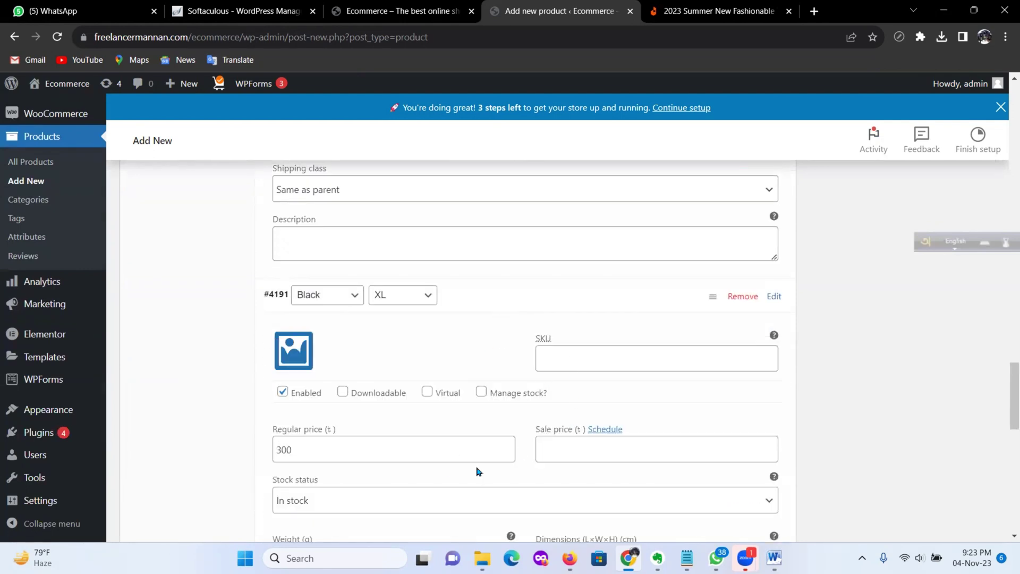
pyautogui.click(580, 449)
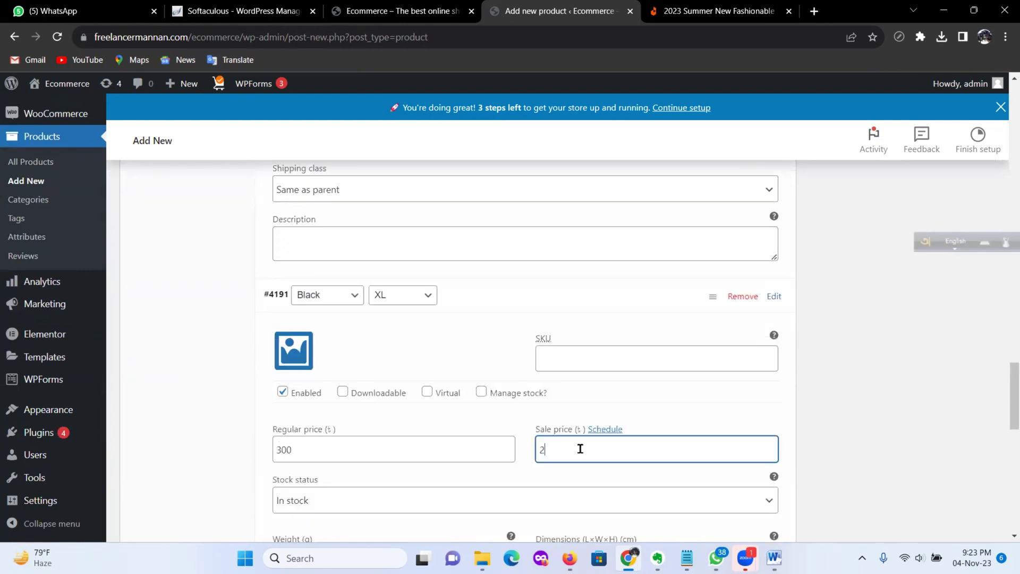
pyautogui.scroll(-5, 598, 440)
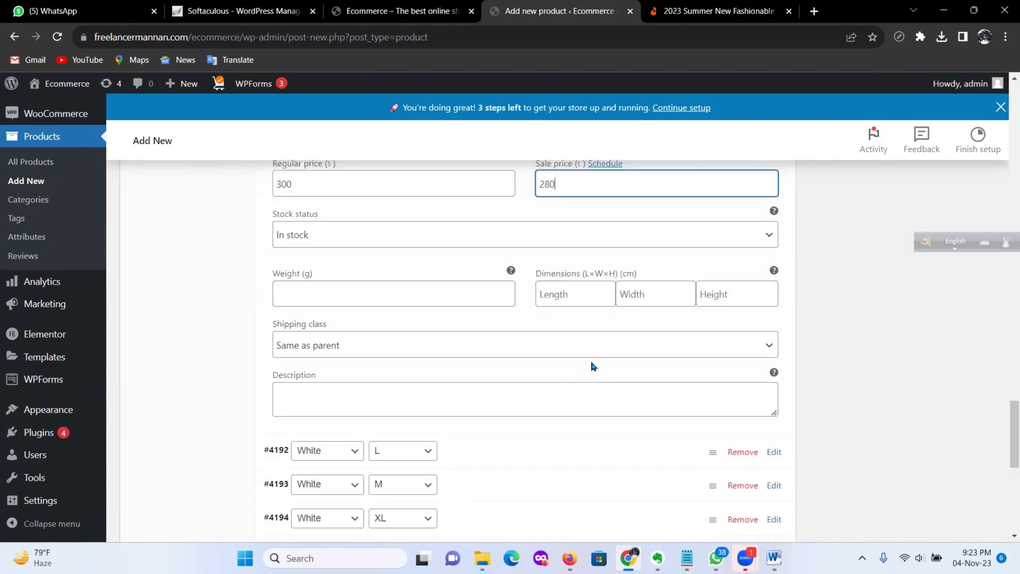
pyautogui.scroll(-4, 604, 366)
# Step: Set the Black M variation's sale price to 249 and its image to the black T-shirt photo
pyautogui.scroll(13, 577, 353)
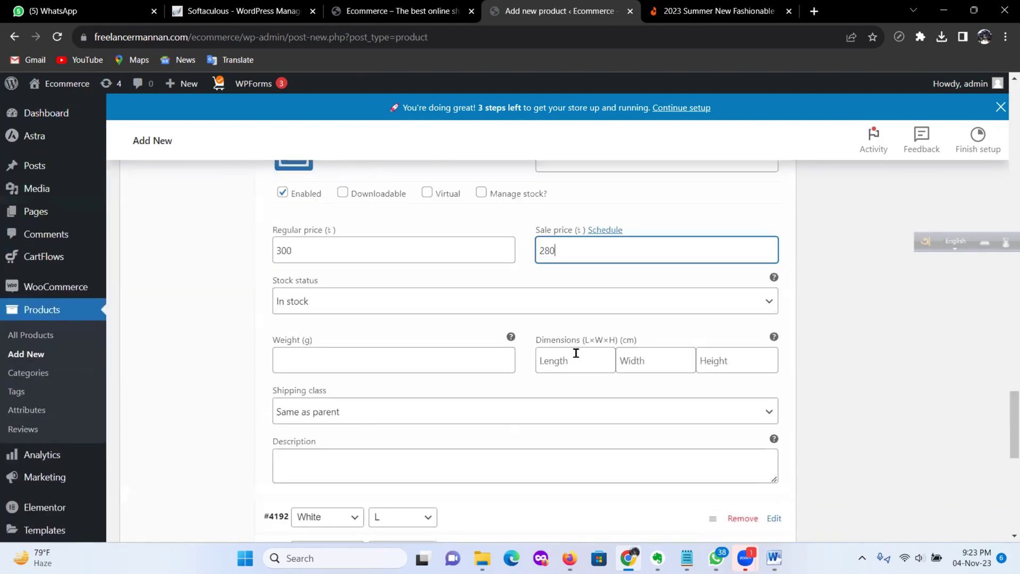
pyautogui.scroll(-11, 552, 365)
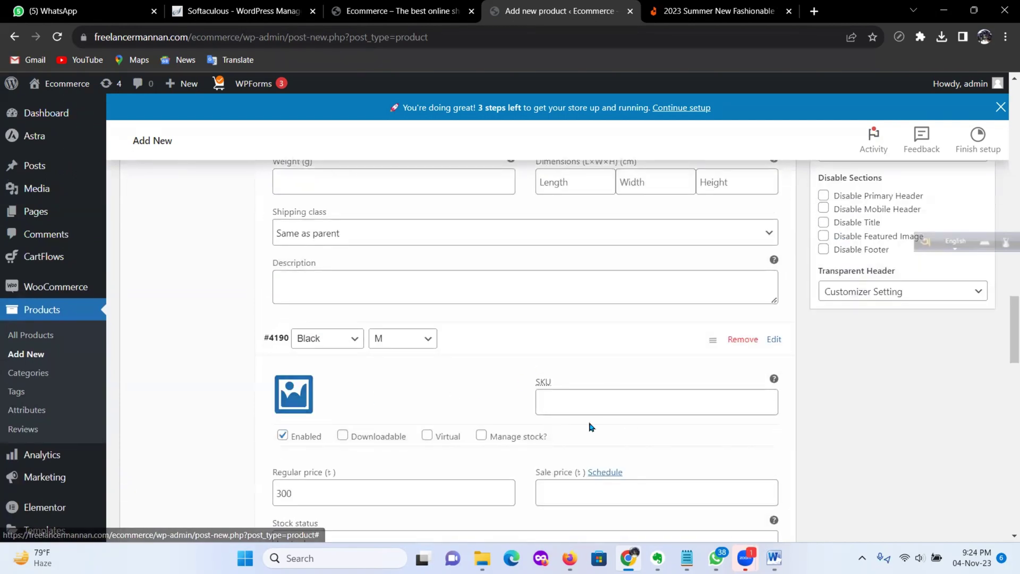
pyautogui.scroll(-2, 600, 409)
pyautogui.click(586, 355)
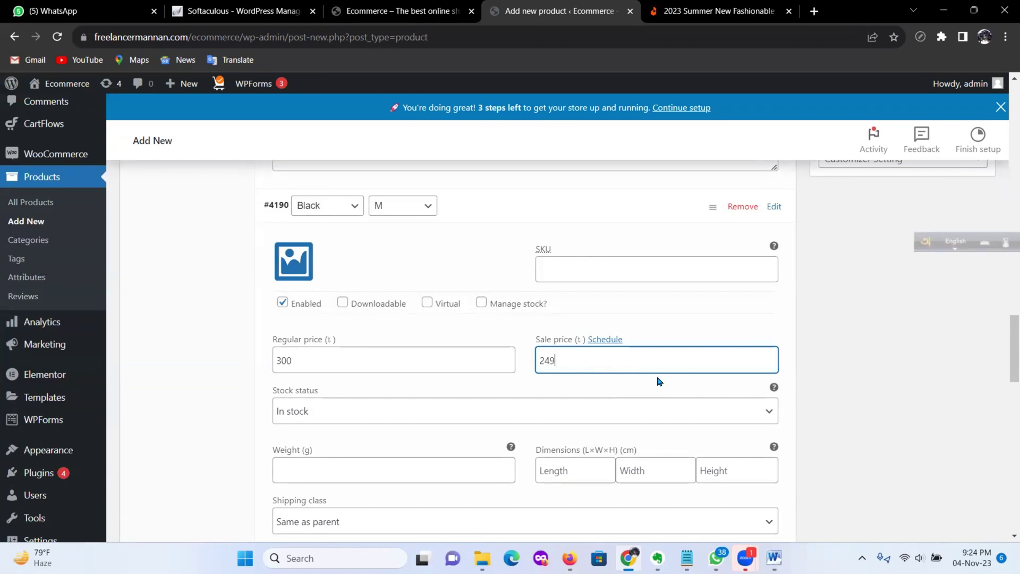
pyautogui.scroll(3, 659, 381)
pyautogui.click(293, 391)
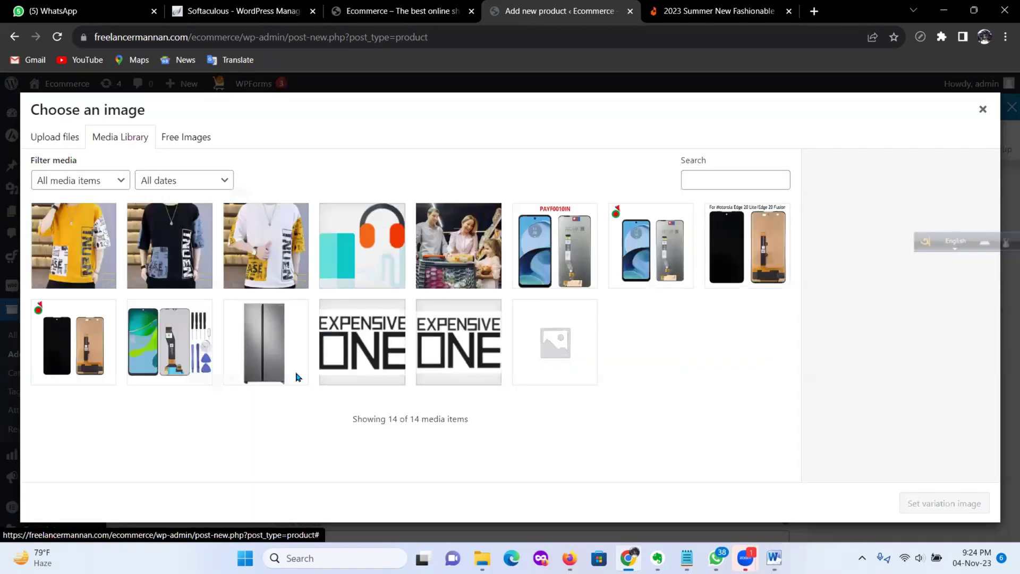
pyautogui.click(208, 261)
pyautogui.click(945, 503)
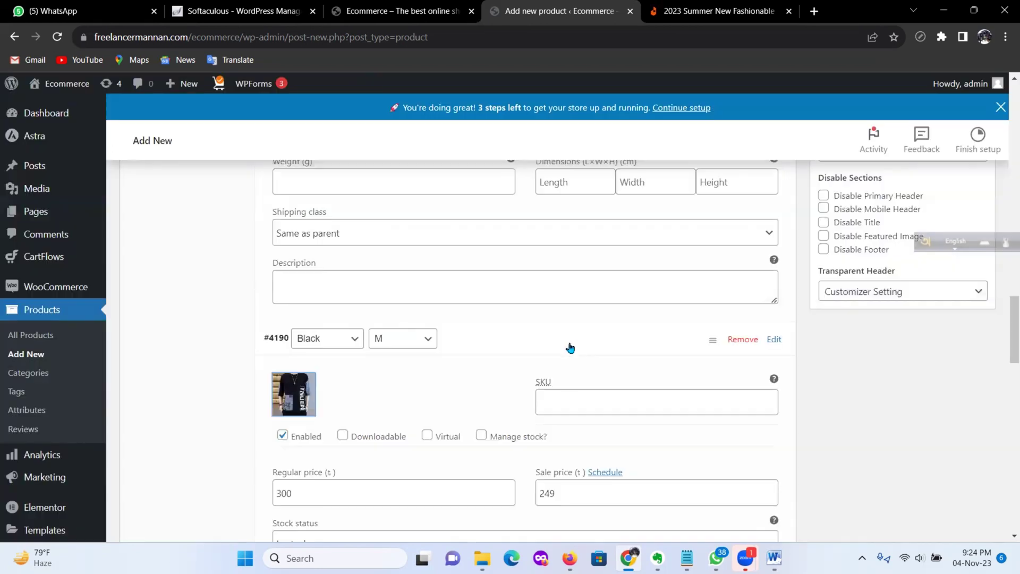
# Step: Assign the black T-shirt photo from the media library as the Black XL variation's image
pyautogui.scroll(-5, 583, 336)
pyautogui.click(293, 218)
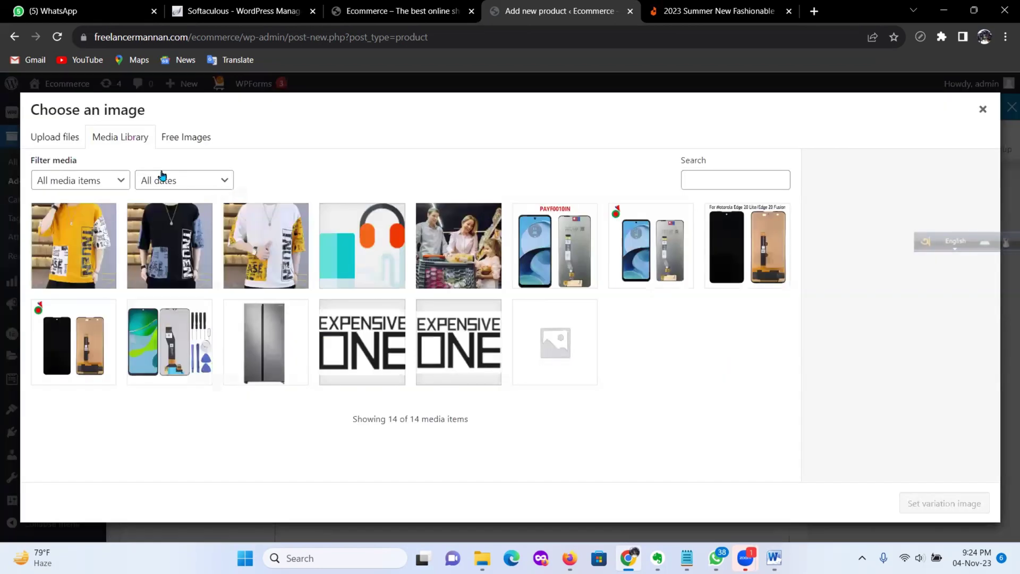
pyautogui.click(172, 243)
pyautogui.click(945, 503)
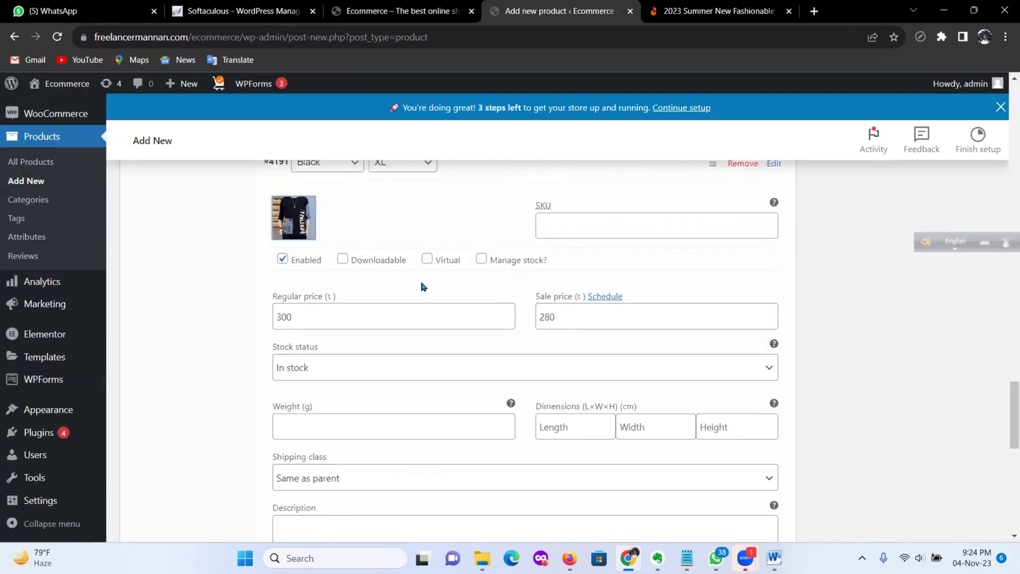
# Step: Expand the White L variation, assign the white T-shirt photo as its image and set its sale price to 240
pyautogui.scroll(-4, 490, 290)
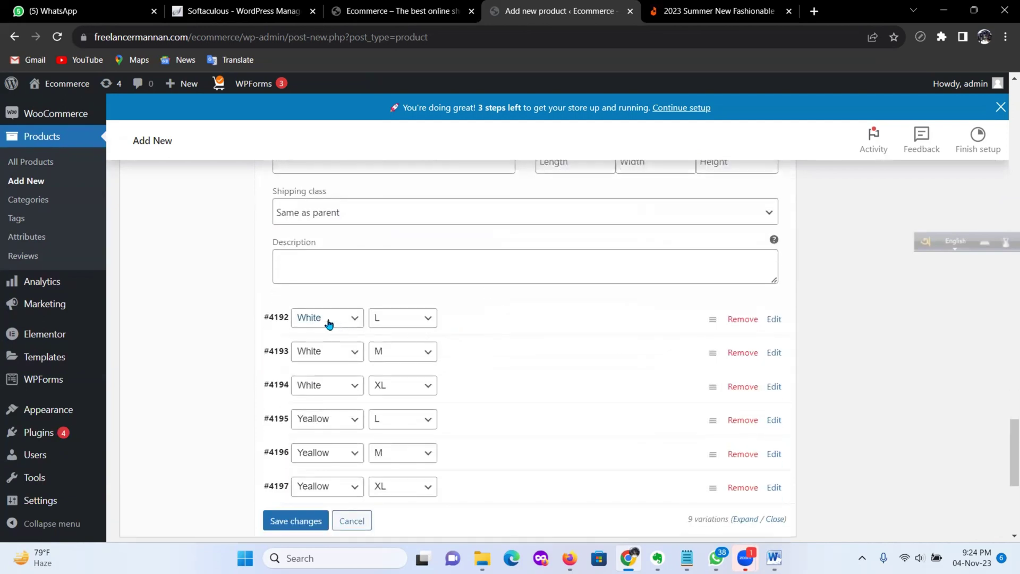
pyautogui.click(512, 321)
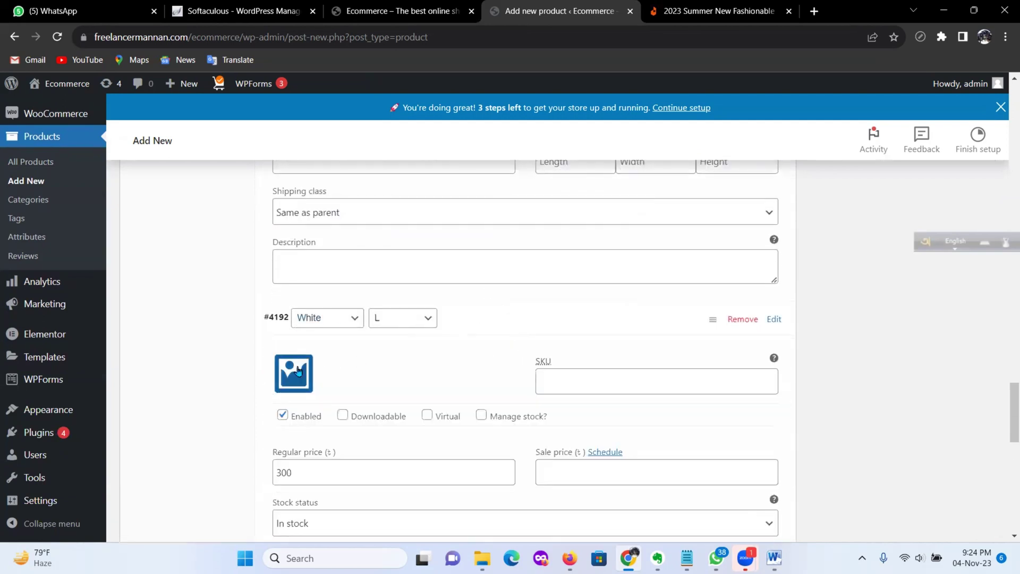
pyautogui.click(293, 372)
pyautogui.click(244, 263)
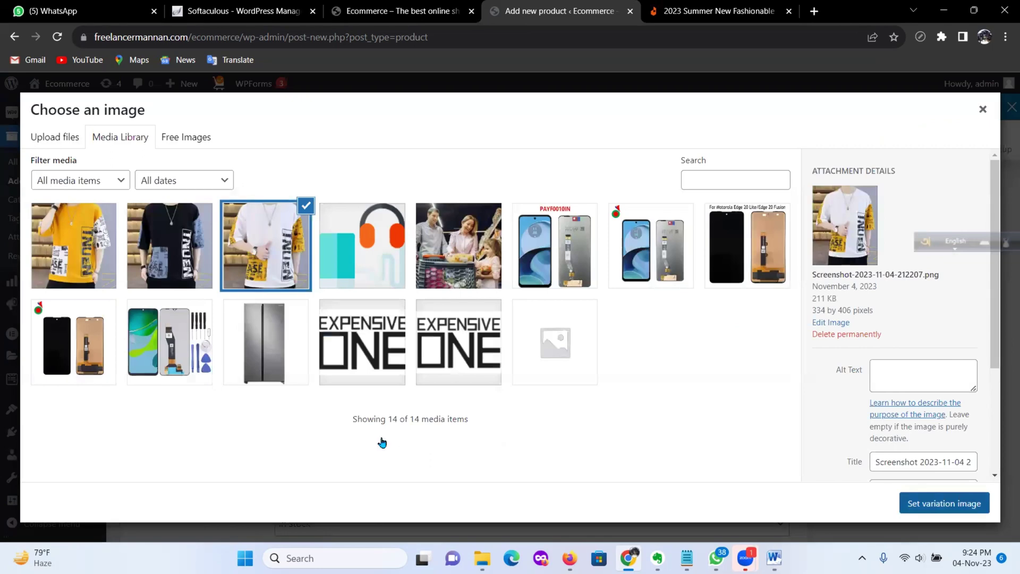
pyautogui.press('Return')
pyautogui.scroll(-3, 403, 374)
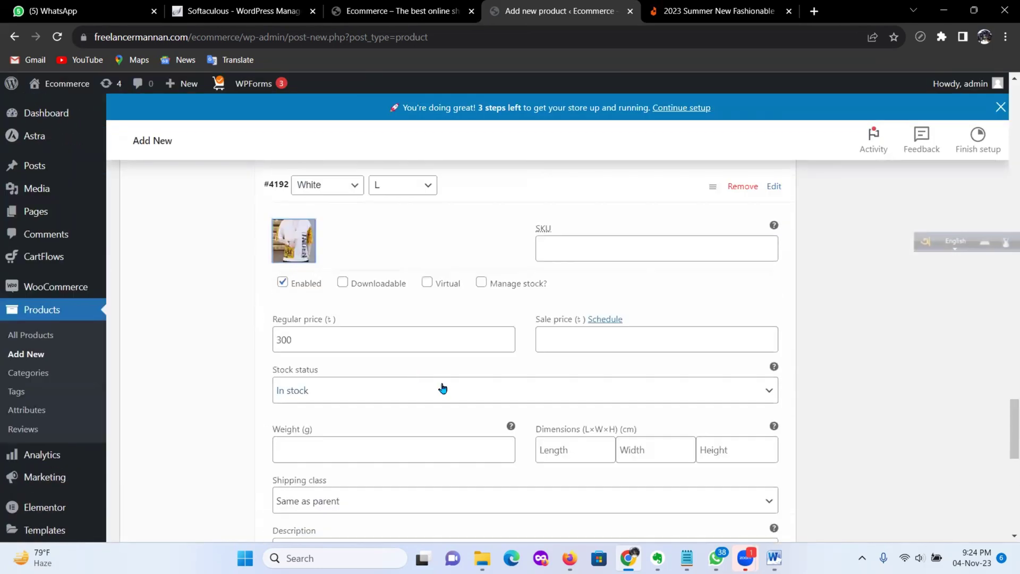
pyautogui.click(594, 341)
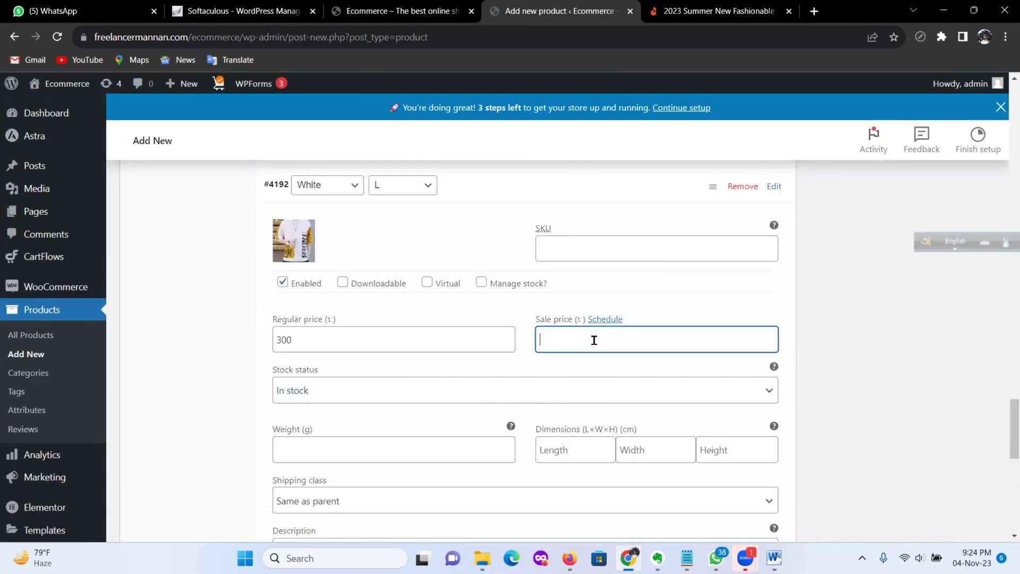
pyautogui.write('240')
# Step: Expand the White M variation and assign the white T-shirt photo as its image
pyautogui.scroll(-6, 646, 347)
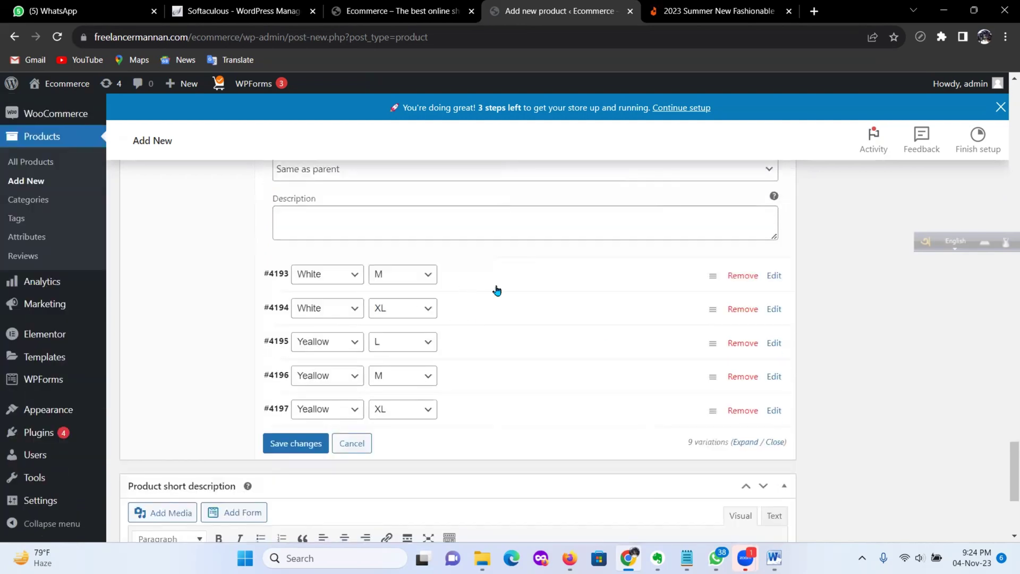
pyautogui.click(496, 290)
pyautogui.click(292, 330)
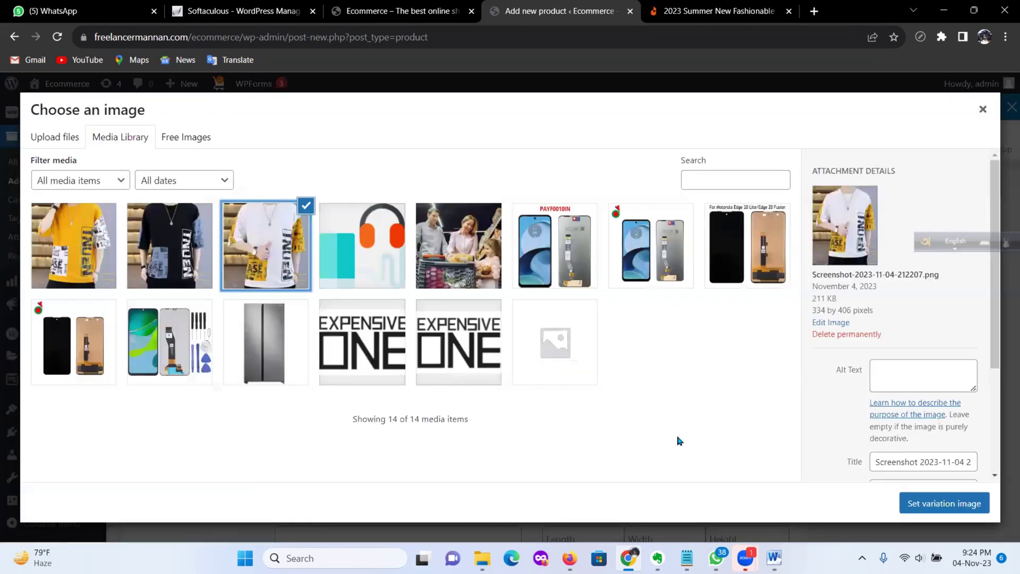
pyautogui.click(944, 503)
pyautogui.scroll(-5, 581, 238)
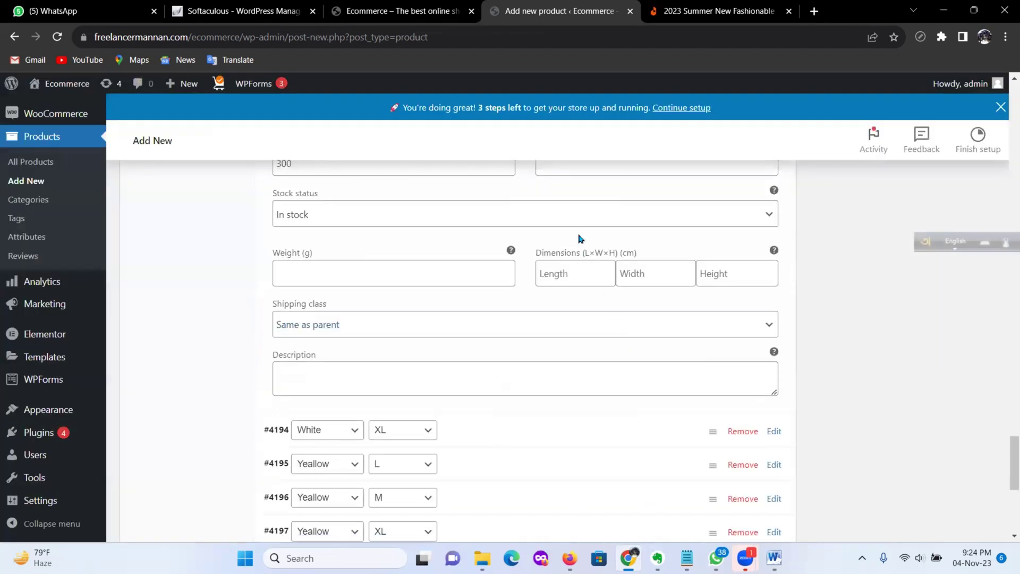
# Step: Set the White M variation's sale price to 249
pyautogui.scroll(3, 581, 238)
pyautogui.click(579, 293)
pyautogui.write('2')
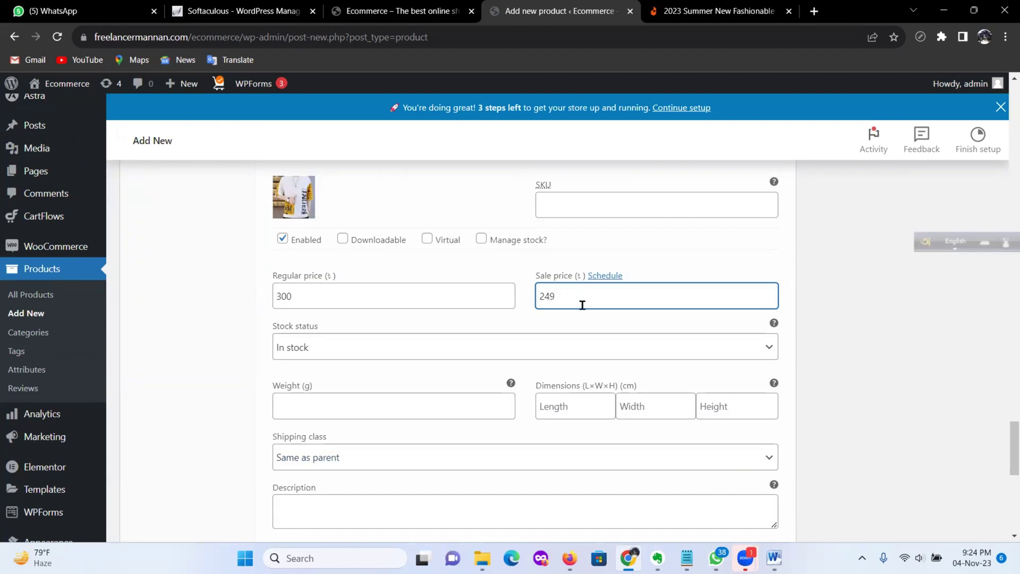
pyautogui.write('49')
pyautogui.scroll(4, 583, 305)
pyautogui.scroll(-8, 587, 309)
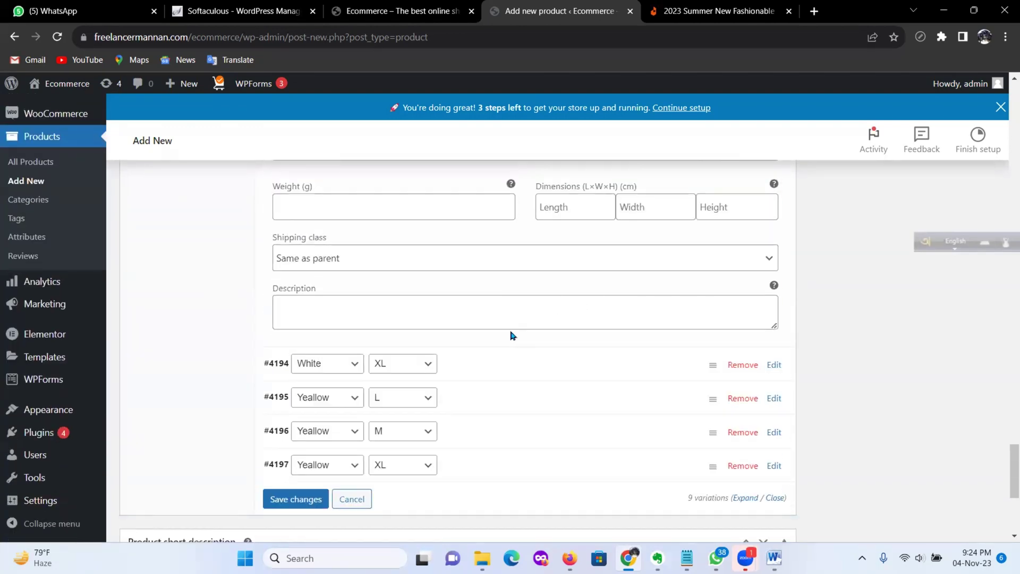
# Step: Expand the White XL variation, assign the white T-shirt photo as its image and set its sale price to 280
pyautogui.click(505, 364)
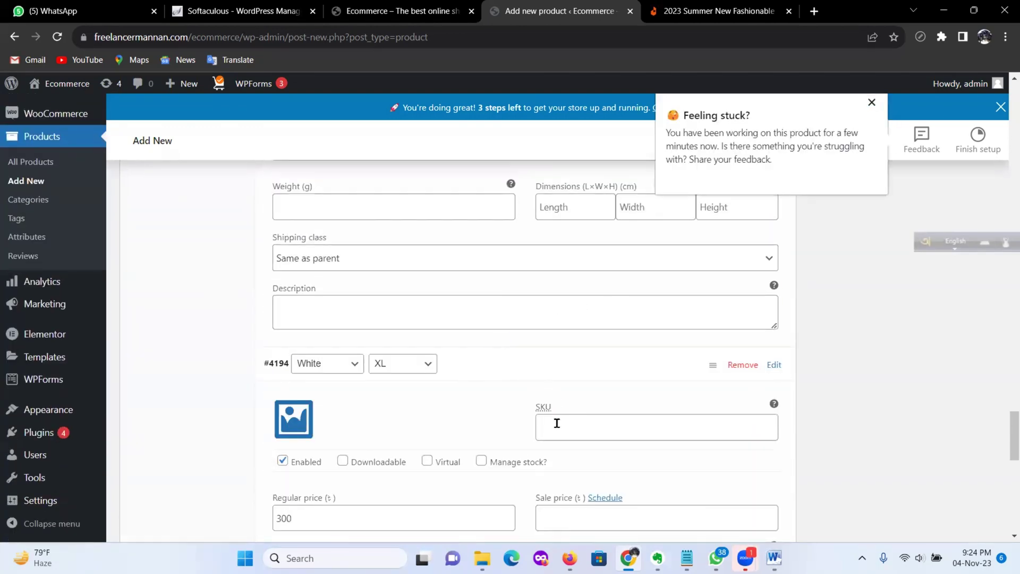
pyautogui.scroll(-3, 542, 404)
pyautogui.click(294, 285)
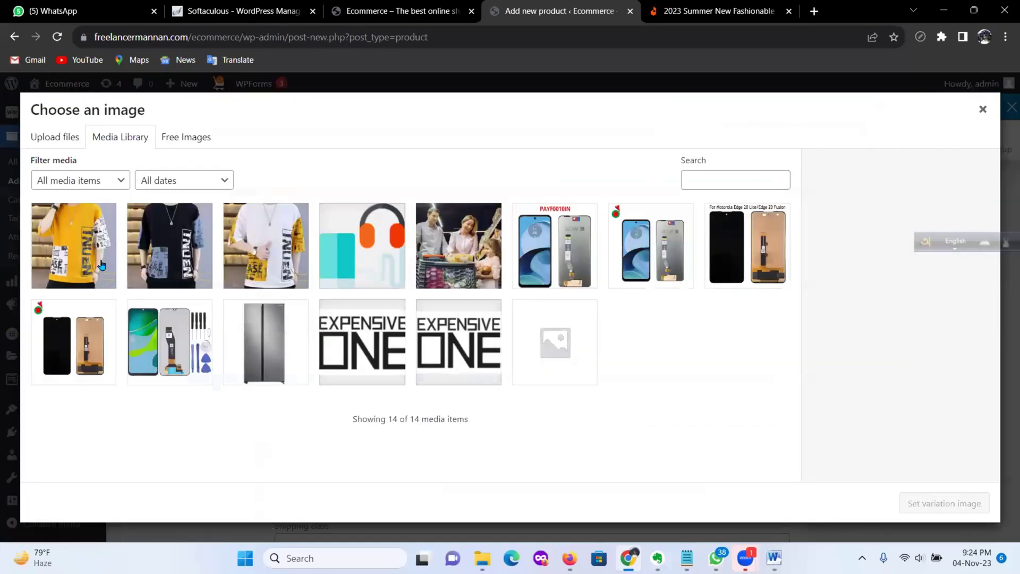
pyautogui.click(264, 256)
pyautogui.click(944, 503)
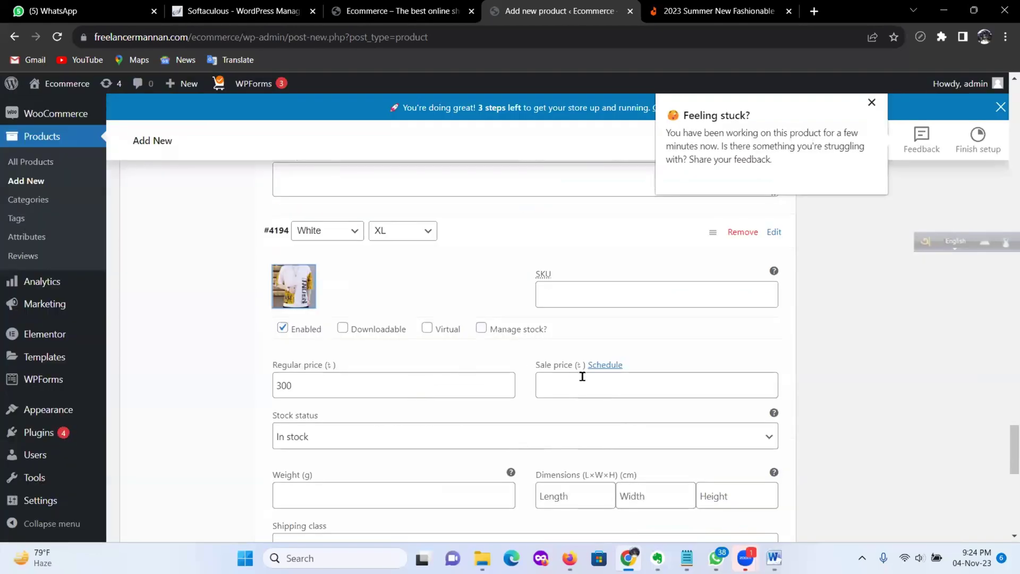
pyautogui.scroll(-3, 580, 291)
pyautogui.click(572, 253)
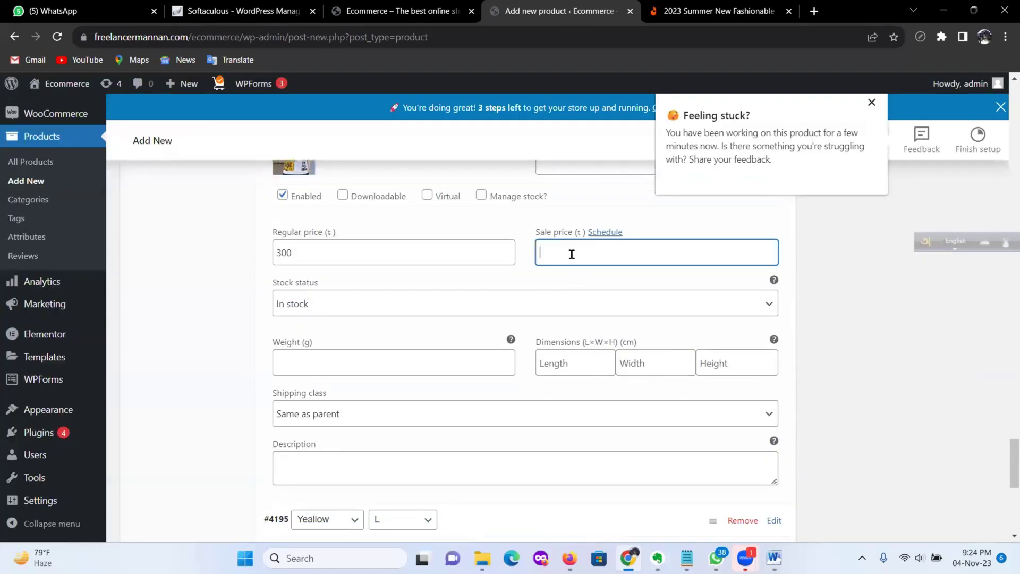
pyautogui.write('280')
pyautogui.scroll(-4, 646, 327)
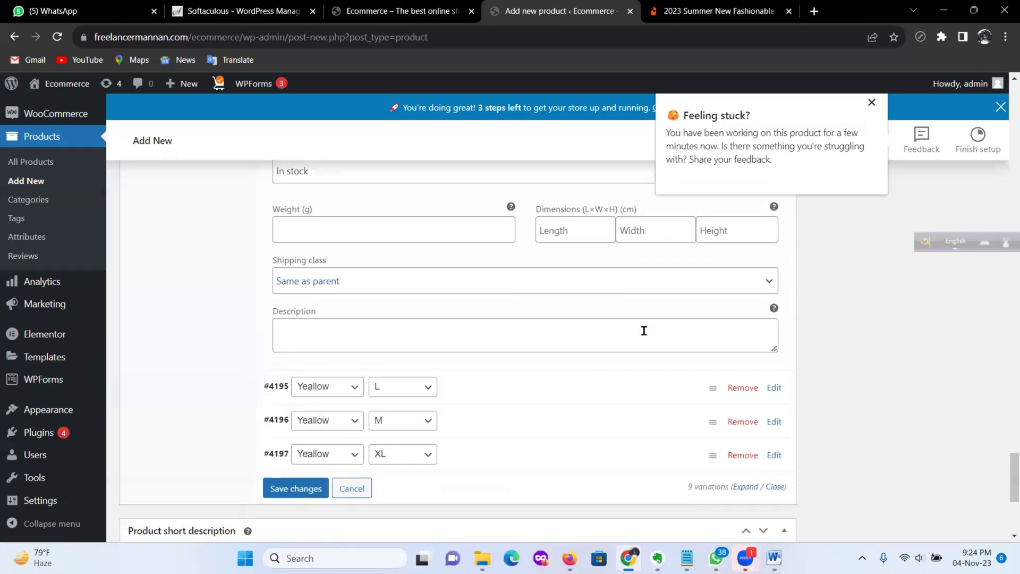
# Step: Expand the Yeallow L variation, assign the yellow T-shirt photo as its image and set its sale price to 249
pyautogui.click(493, 330)
pyautogui.scroll(-3, 447, 376)
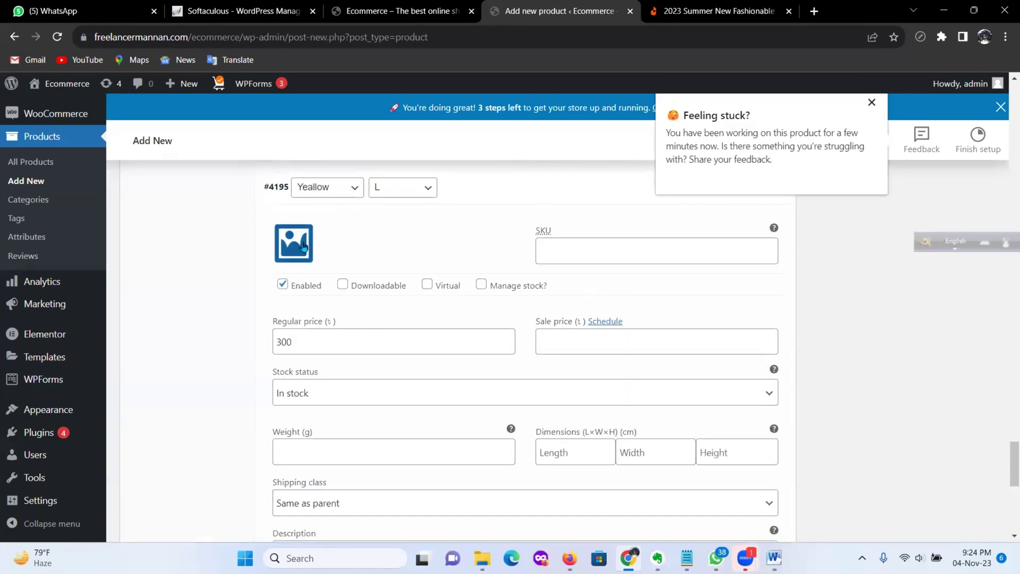
pyautogui.click(283, 257)
pyautogui.click(74, 214)
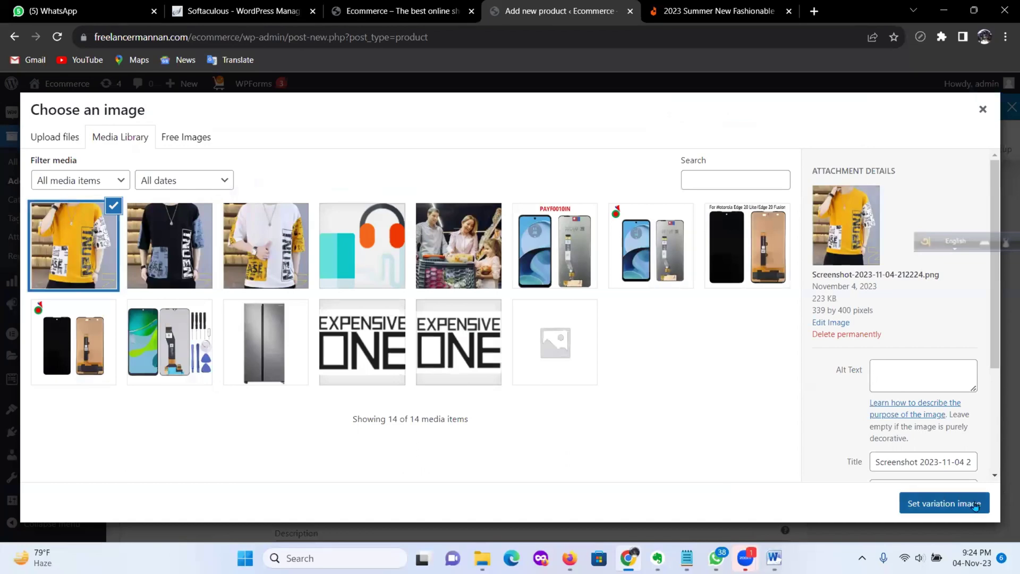
pyautogui.click(957, 503)
pyautogui.scroll(-3, 449, 376)
pyautogui.scroll(3, 449, 376)
pyautogui.scroll(-2, 449, 374)
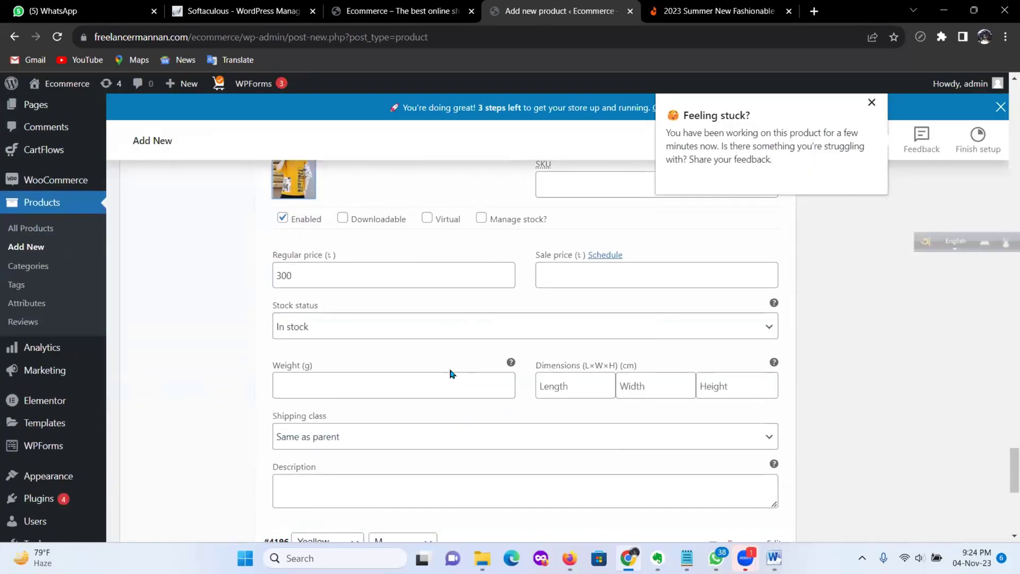
pyautogui.click(612, 275)
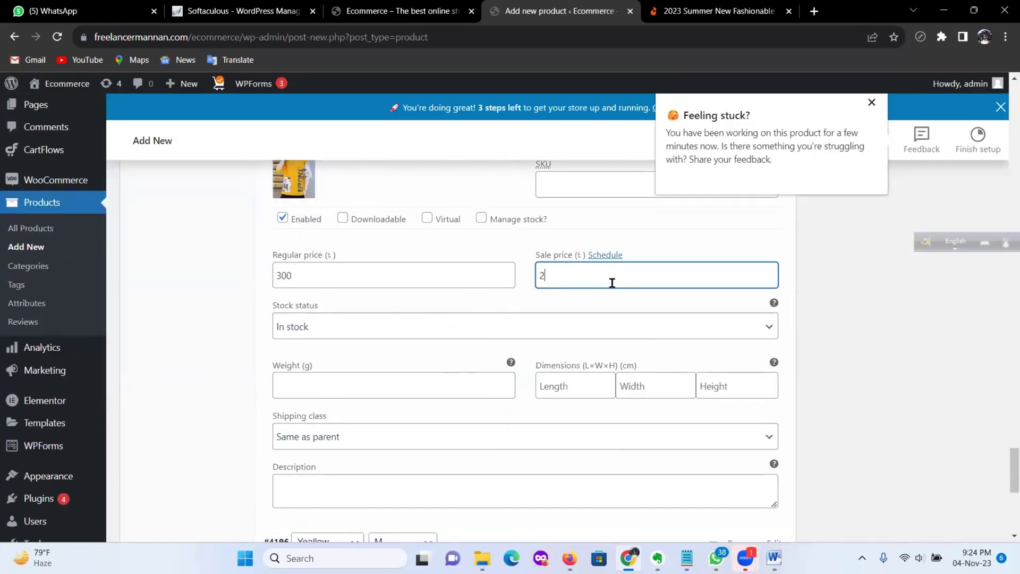
pyautogui.write('240')
pyautogui.scroll(-4, 430, 342)
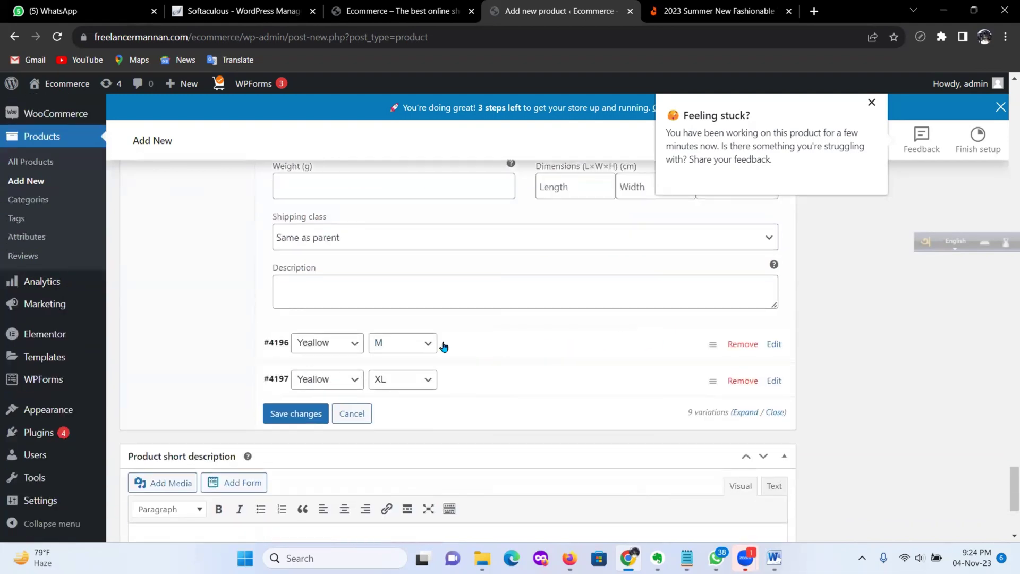
# Step: Expand the Yeallow M variation, assign the yellow T-shirt photo as its image and set its sale price to 249
pyautogui.click(441, 345)
pyautogui.scroll(-2, 393, 381)
pyautogui.click(292, 264)
pyautogui.click(92, 239)
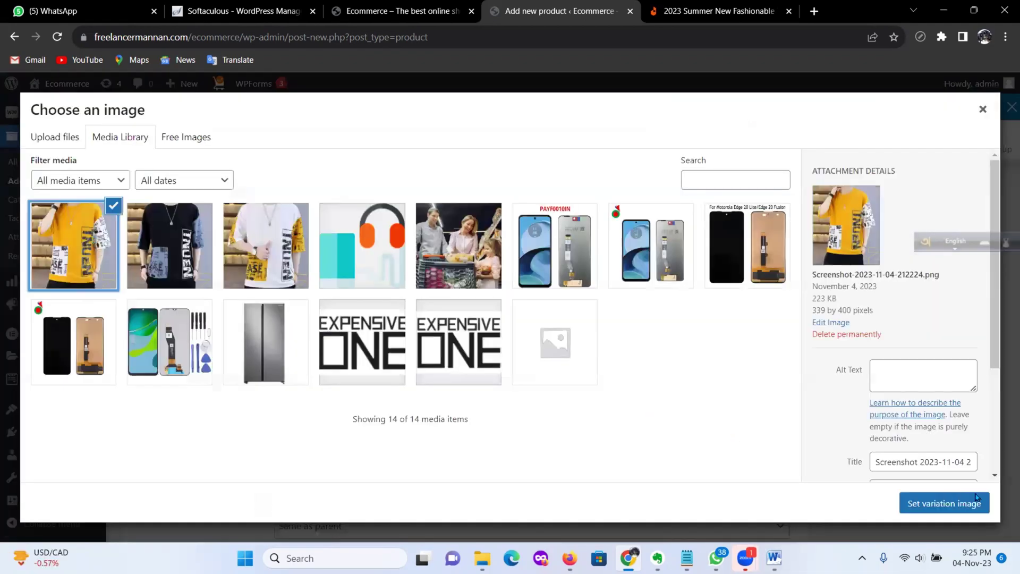
pyautogui.click(984, 499)
pyautogui.scroll(-2, 558, 365)
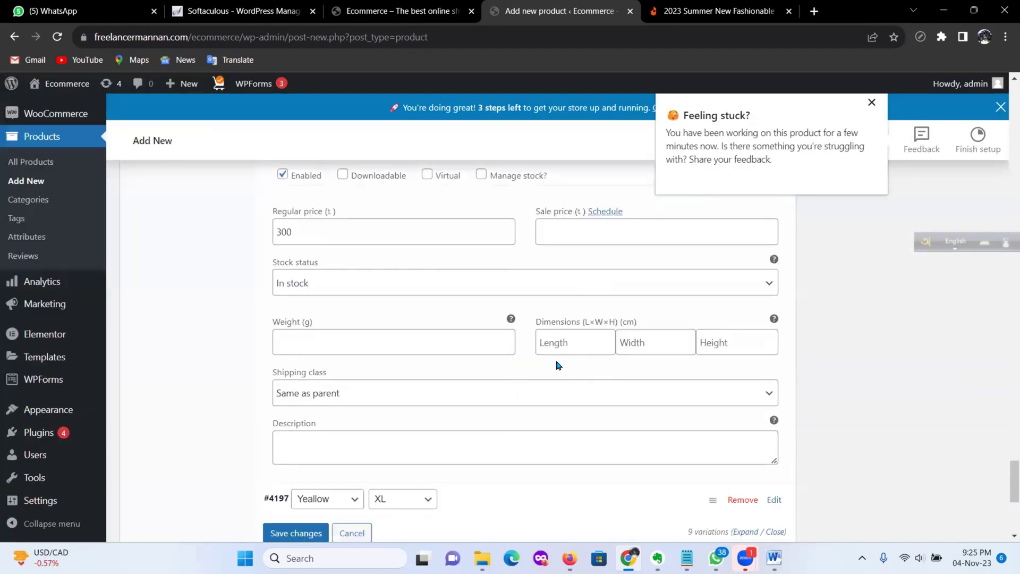
pyautogui.scroll(3, 393, 337)
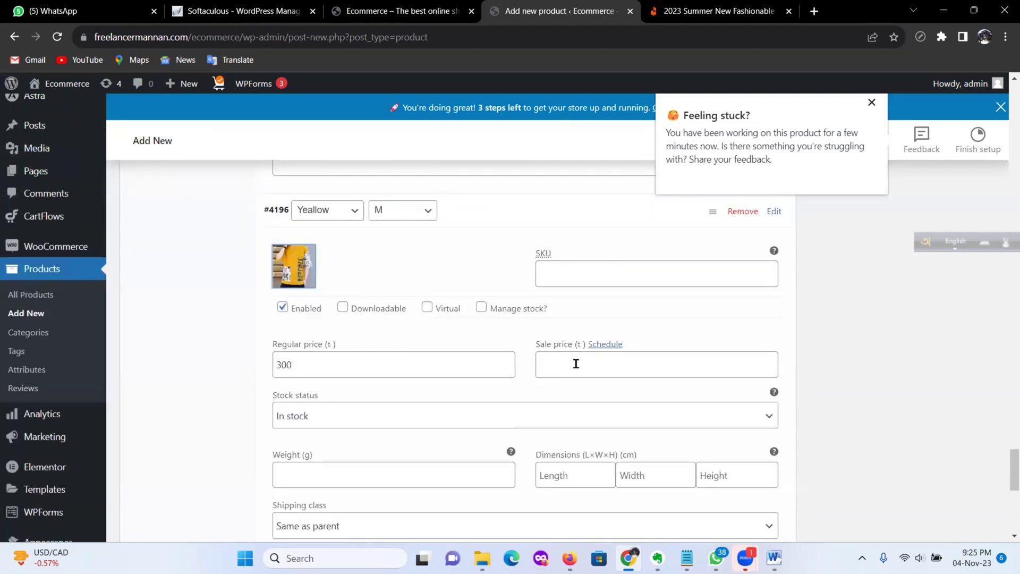
pyautogui.click(576, 364)
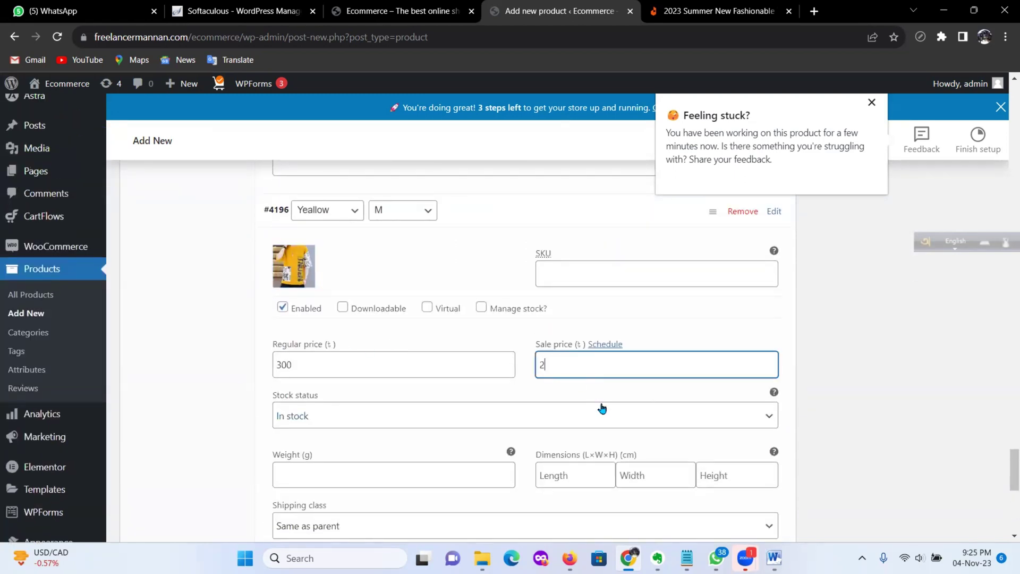
pyautogui.write('40')
pyautogui.scroll(-6, 649, 419)
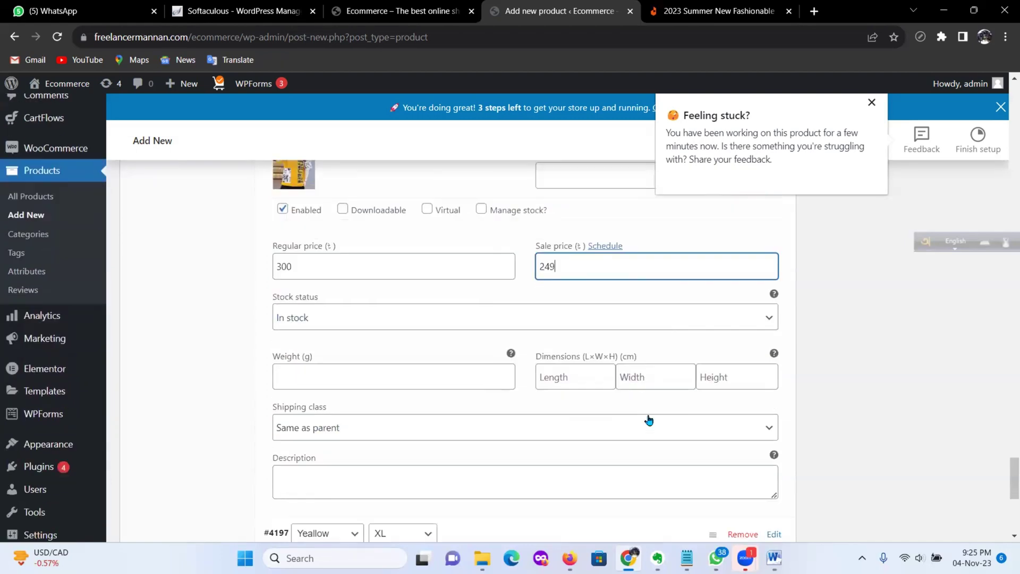
# Step: Expand the Yeallow XL variation, assign the yellow T-shirt photo as its image and set its sale price to 280
pyautogui.click(467, 317)
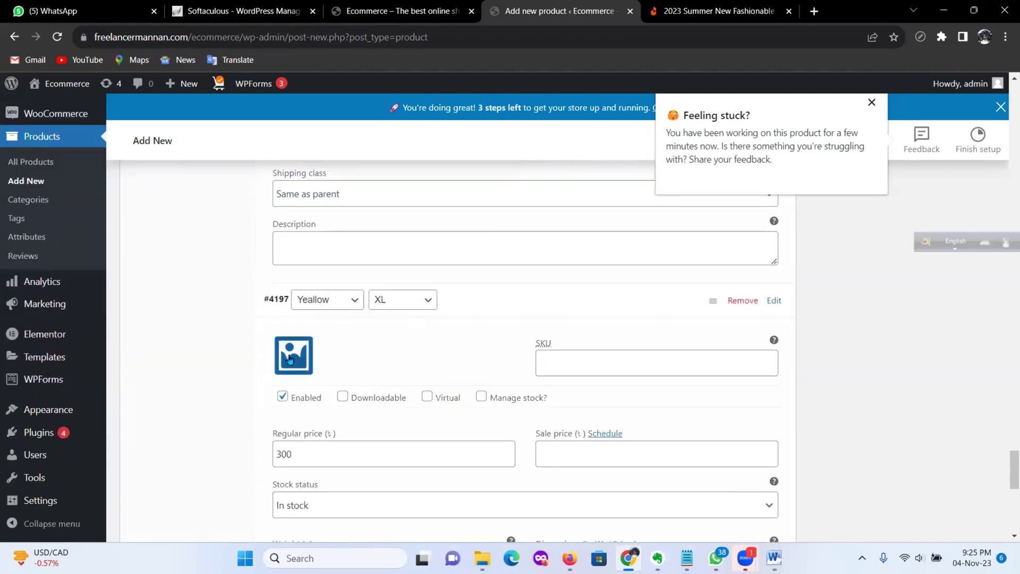
pyautogui.click(294, 354)
pyautogui.click(77, 248)
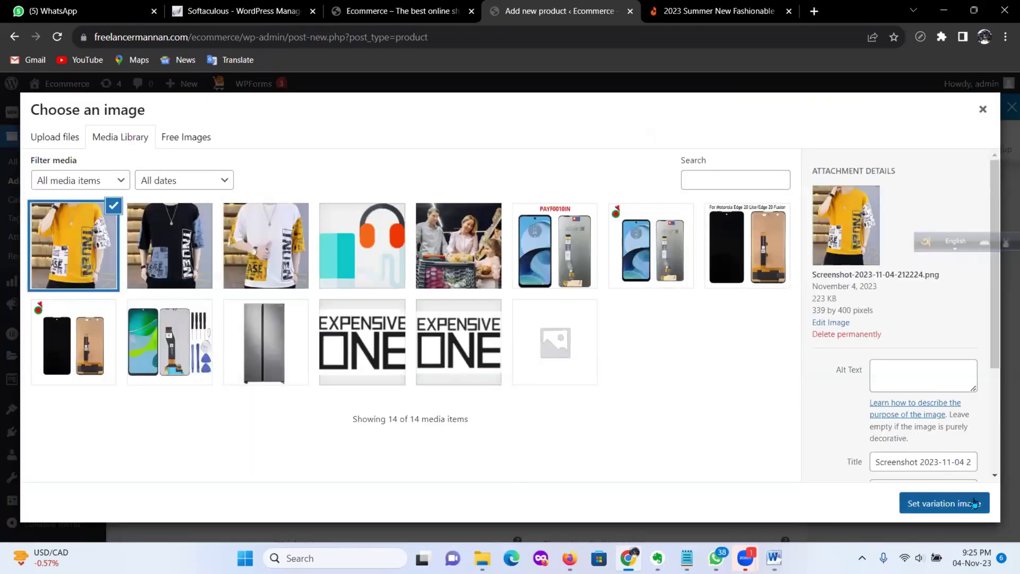
pyautogui.click(944, 503)
pyautogui.scroll(-3, 509, 343)
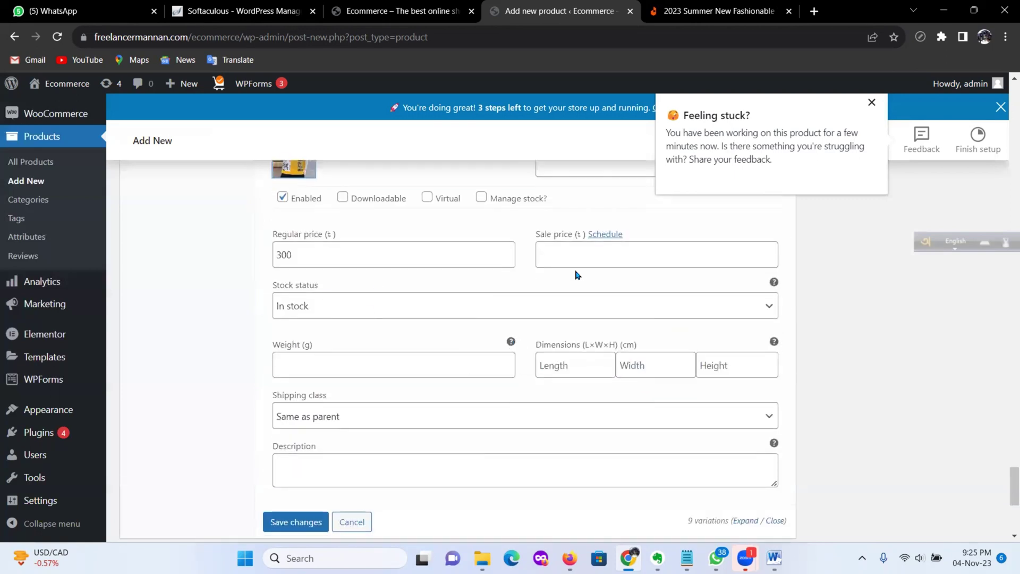
pyautogui.click(593, 255)
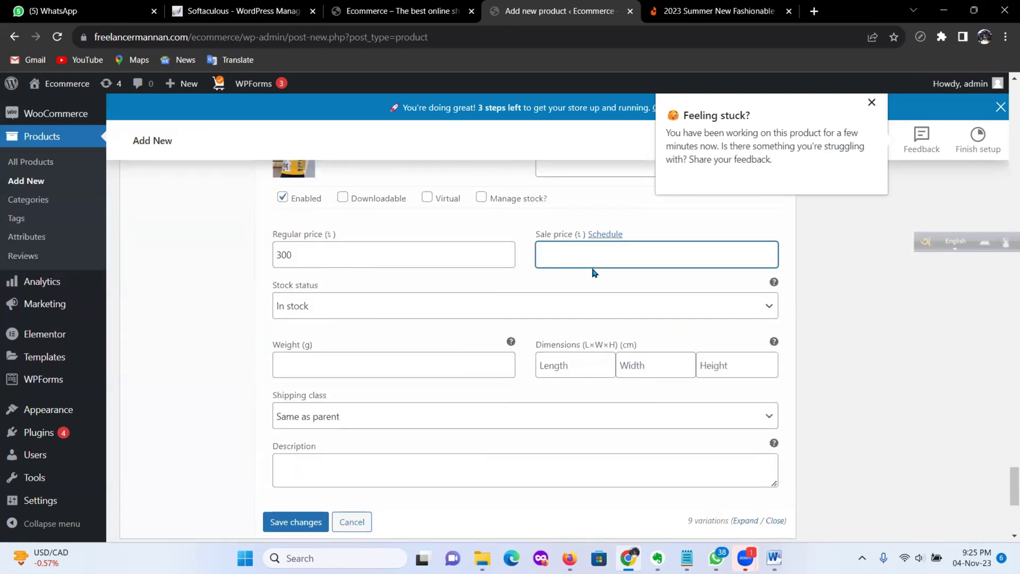
pyautogui.scroll(2, 594, 273)
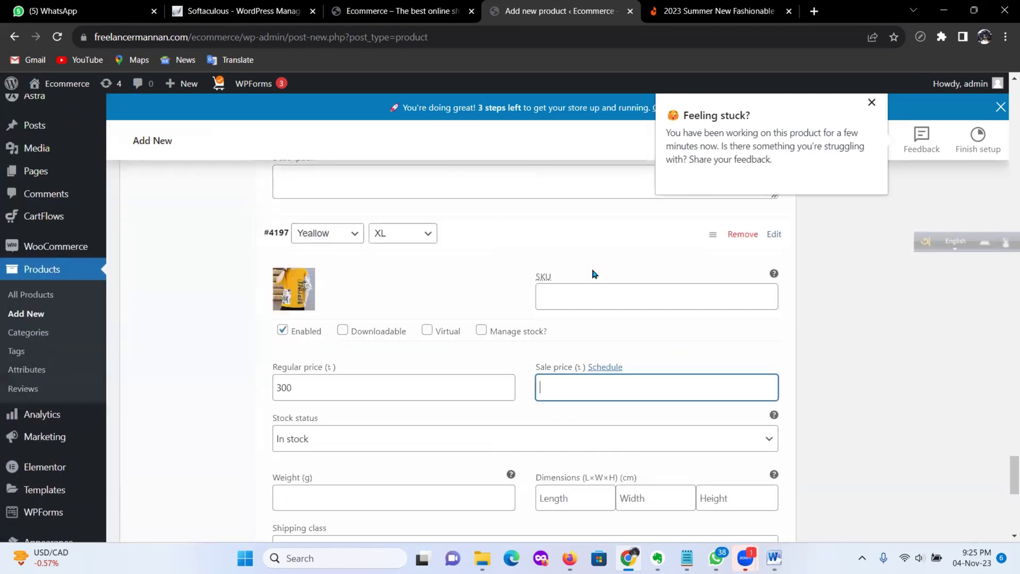
pyautogui.scroll(-2, 594, 274)
pyautogui.write('280')
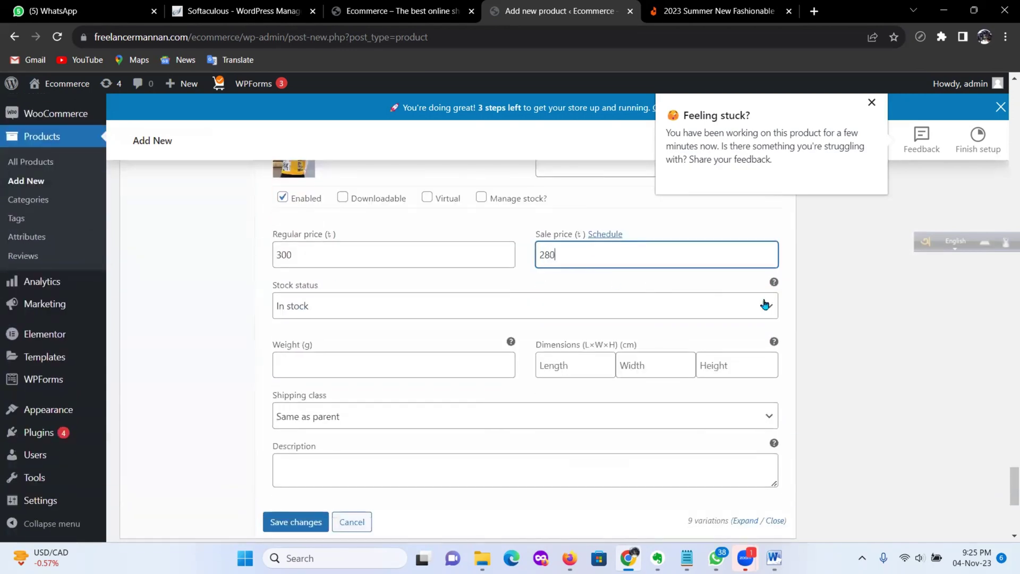
# Step: Copy the product description bullets from "Product Type: T-shirt" through "Stylish and Fashionable" into the product short description
pyautogui.scroll(-4, 754, 356)
pyautogui.scroll(5, 759, 352)
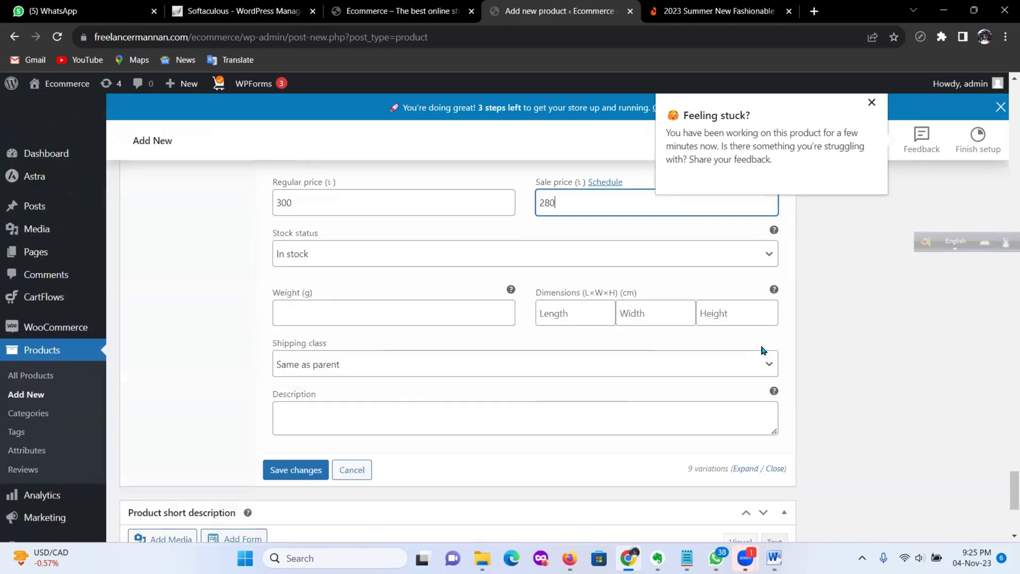
pyautogui.scroll(-6, 372, 327)
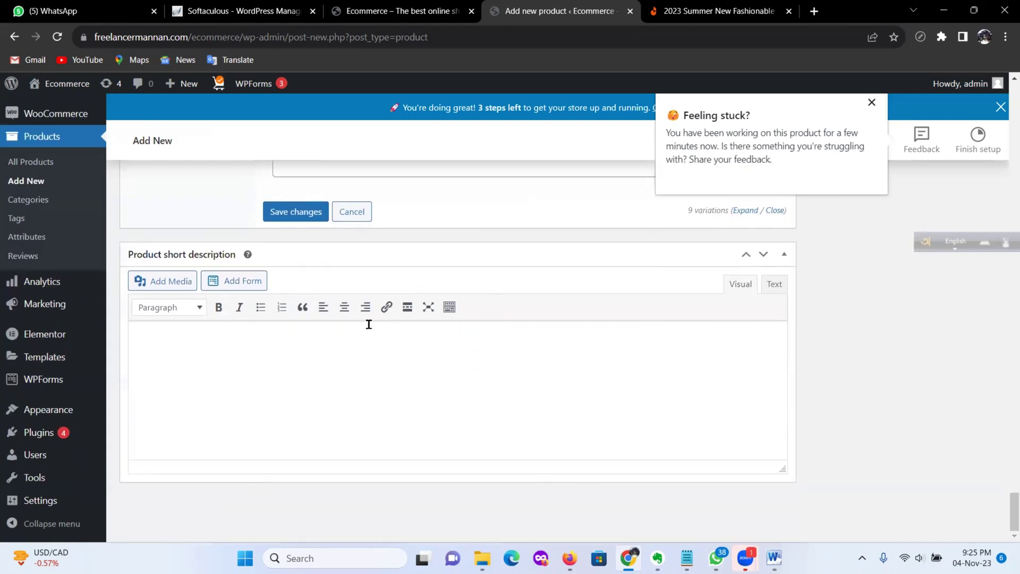
pyautogui.scroll(3, 614, 324)
pyautogui.scroll(10, 614, 324)
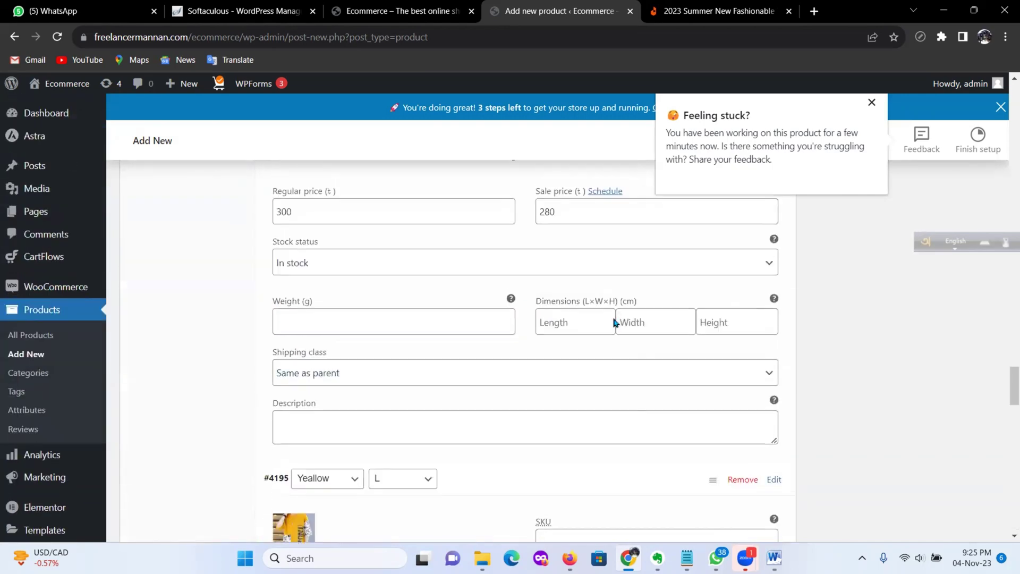
pyautogui.scroll(15, 537, 371)
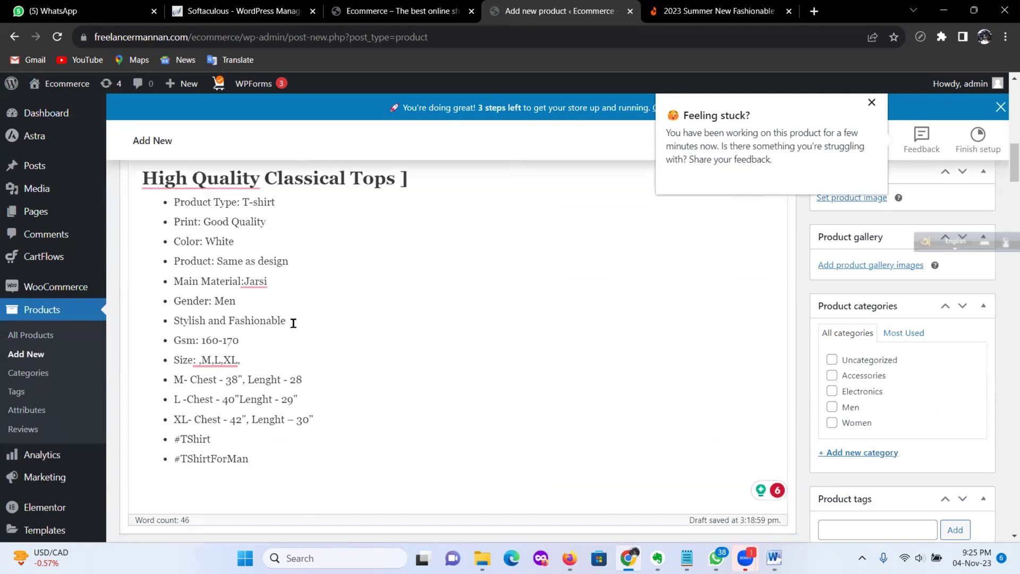
pyautogui.moveTo(293, 323); pyautogui.dragTo(171, 201)
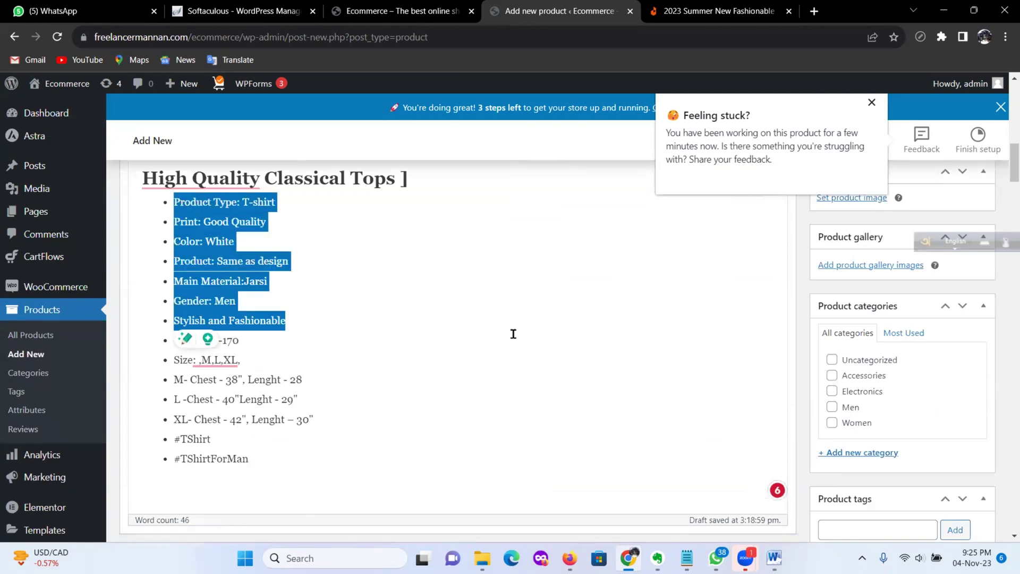
pyautogui.moveTo(1014, 162); pyautogui.dragTo(1006, 520)
pyautogui.write('Product Type: T-shirt Print: Good Quality Color: White Product: Same as design Main Material: Cotton Gender: Men Stylish and Fashionable')
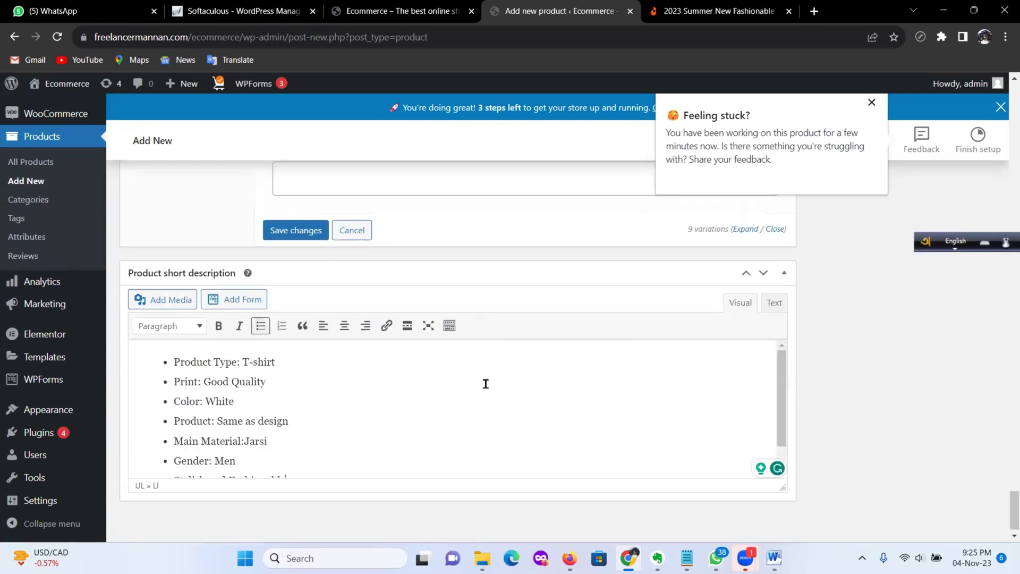
# Step: Set the white T-shirt photo from the media library as the main product image
pyautogui.scroll(10, 890, 359)
pyautogui.scroll(8, 927, 367)
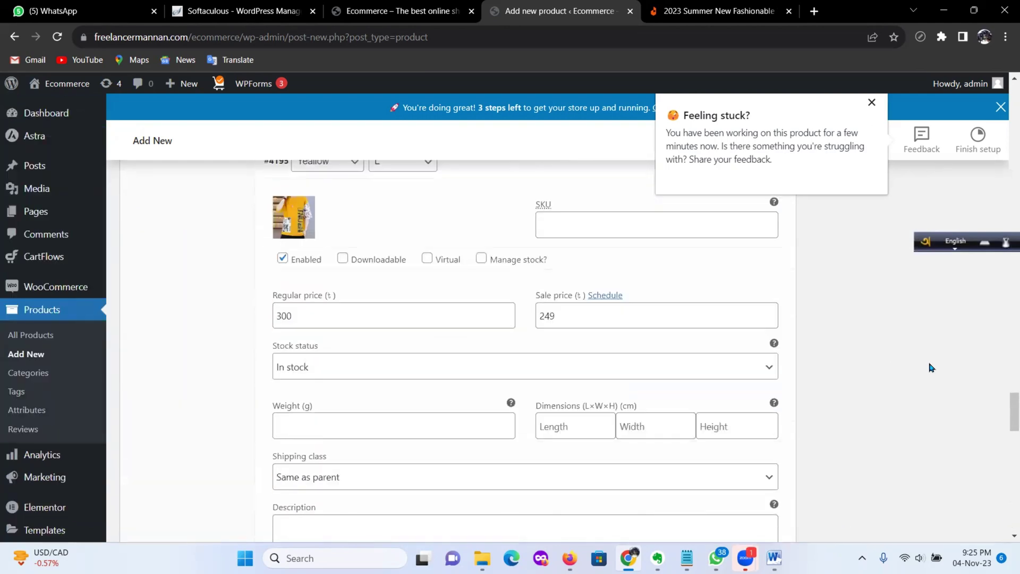
pyautogui.scroll(20, 923, 368)
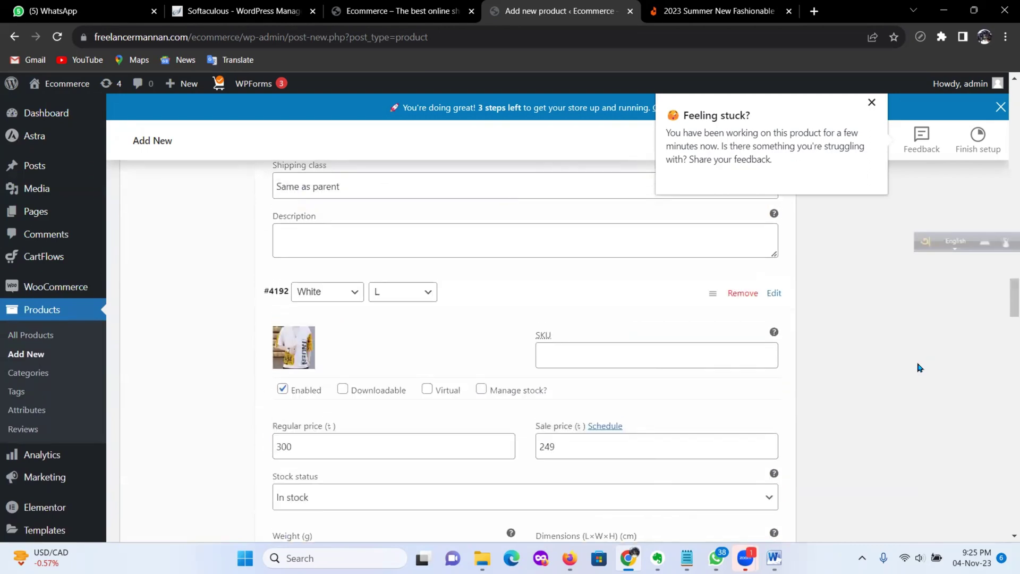
pyautogui.scroll(20, 916, 368)
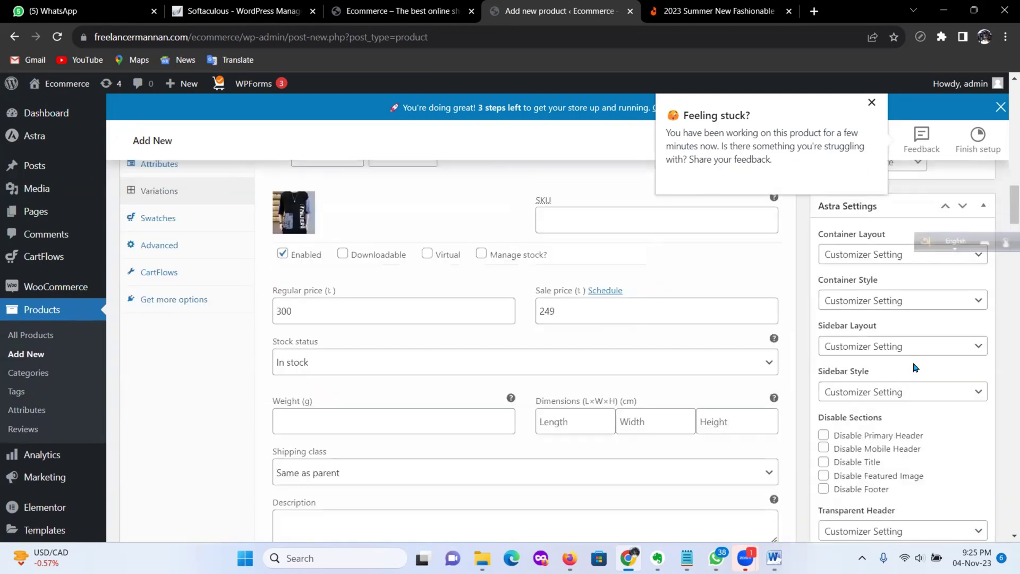
pyautogui.scroll(10, 914, 367)
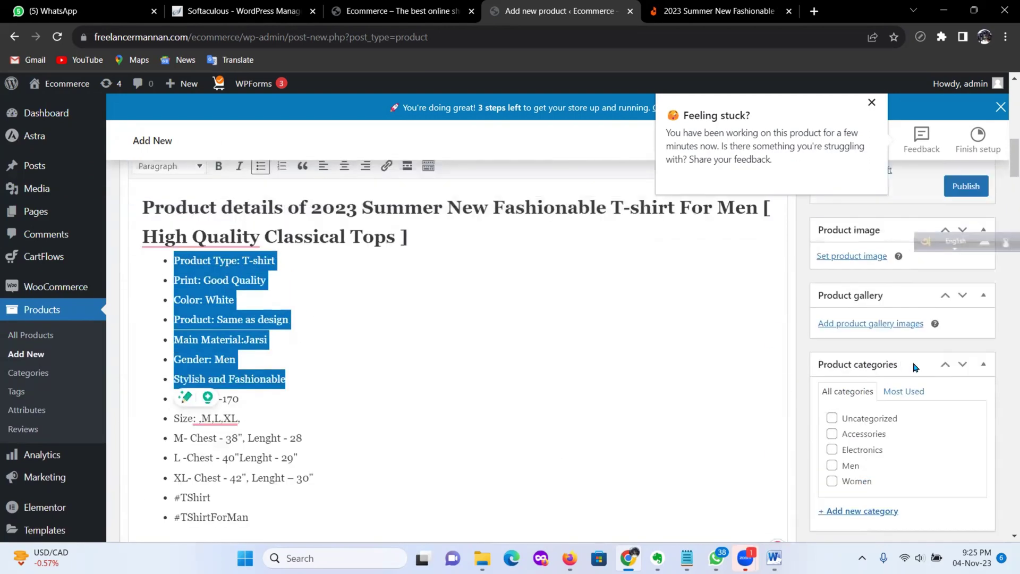
pyautogui.click(860, 416)
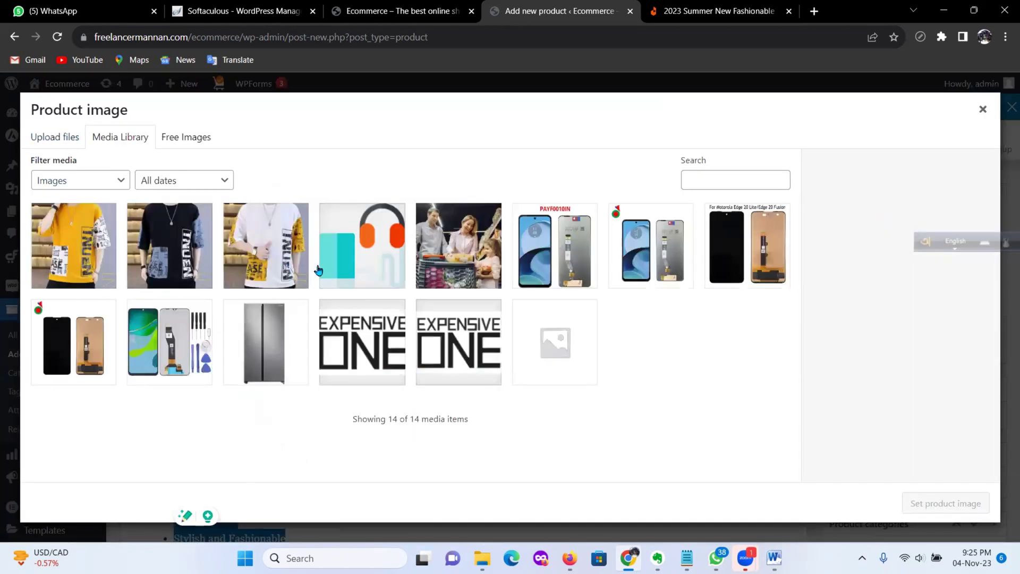
pyautogui.click(261, 245)
pyautogui.click(972, 508)
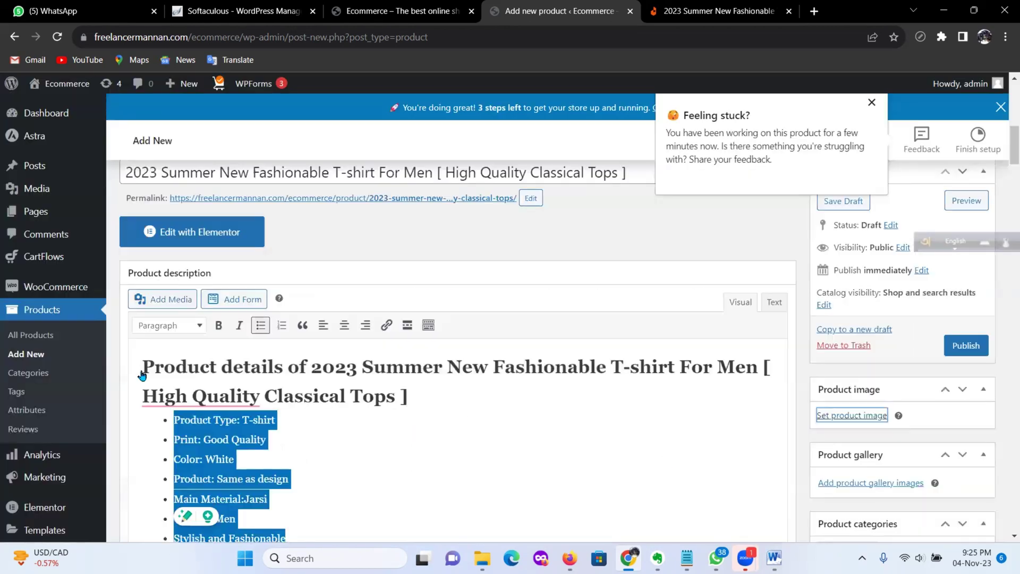
# Step: Add the yellow, black and white T-shirt photos from the media library to the product gallery
pyautogui.scroll(-5, 903, 374)
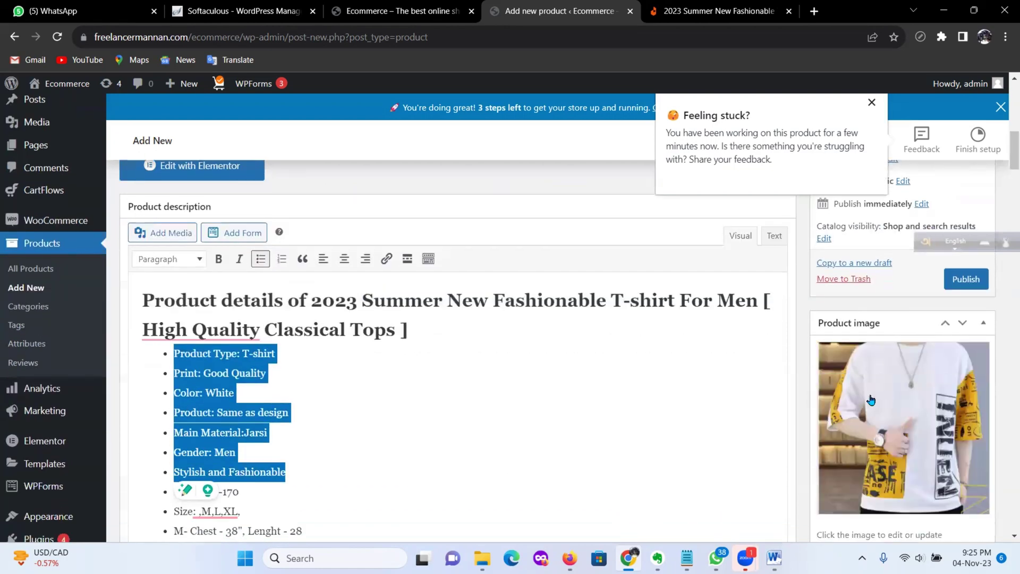
pyautogui.scroll(-4, 886, 346)
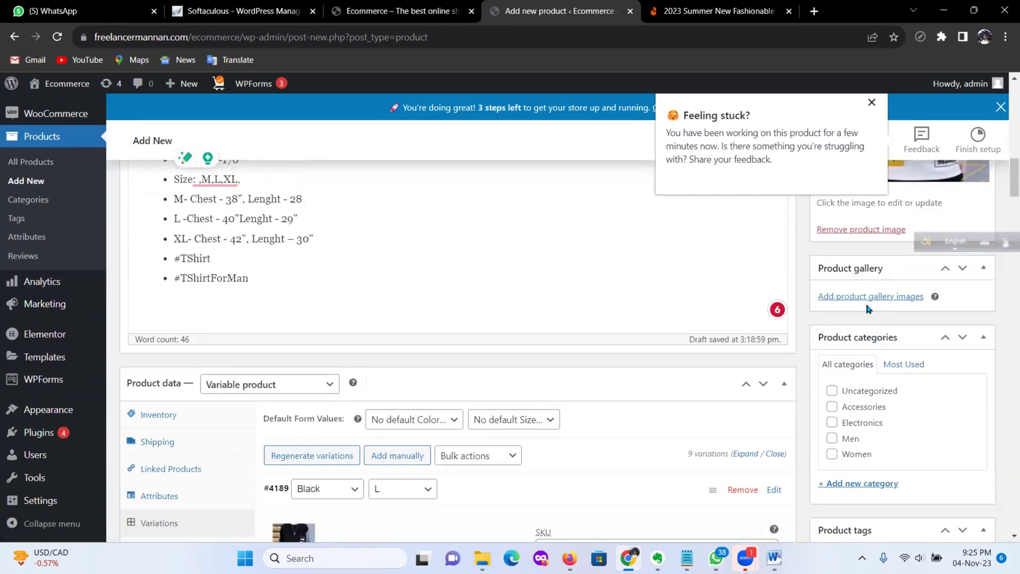
pyautogui.click(844, 296)
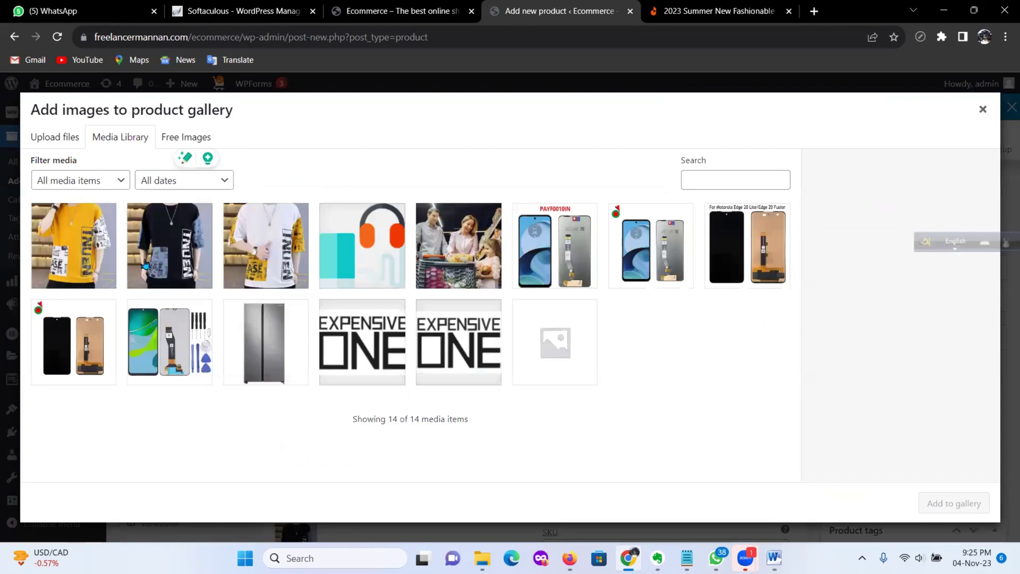
pyautogui.click(74, 255)
pyautogui.click(169, 245)
pyautogui.click(265, 245)
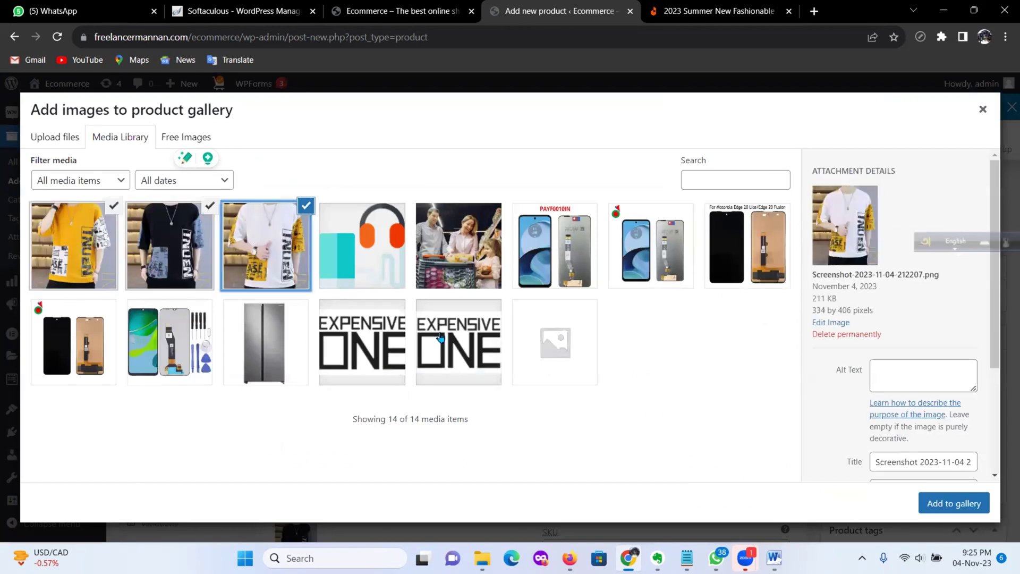
pyautogui.click(976, 508)
# Step: Assign the product to the Men category
pyautogui.scroll(-5, 832, 375)
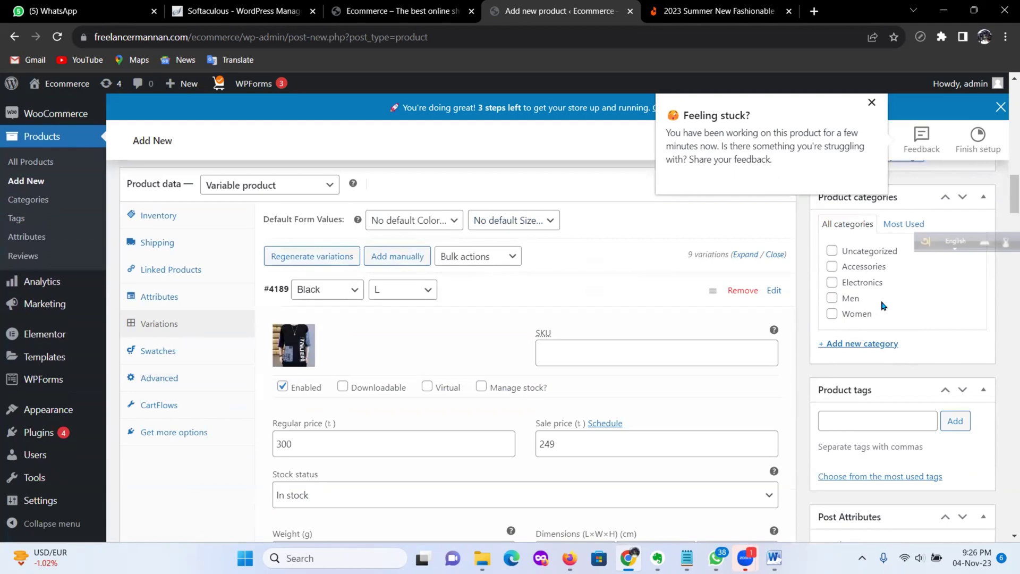
pyautogui.click(832, 298)
pyautogui.scroll(-1, 892, 287)
pyautogui.scroll(2, 890, 290)
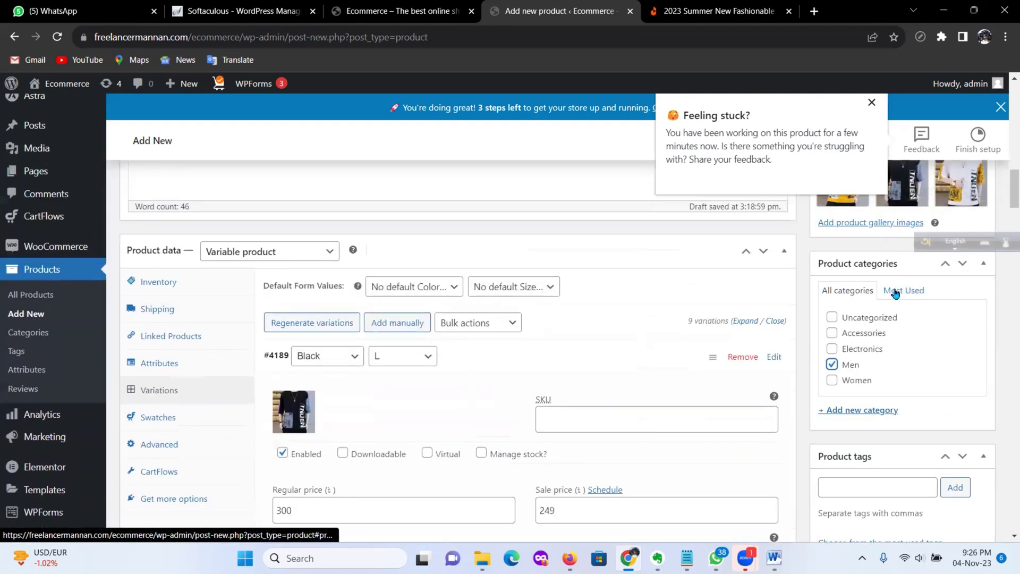
# Step: Create a new product category named Tshirt with Men as its parent category
pyautogui.click(866, 412)
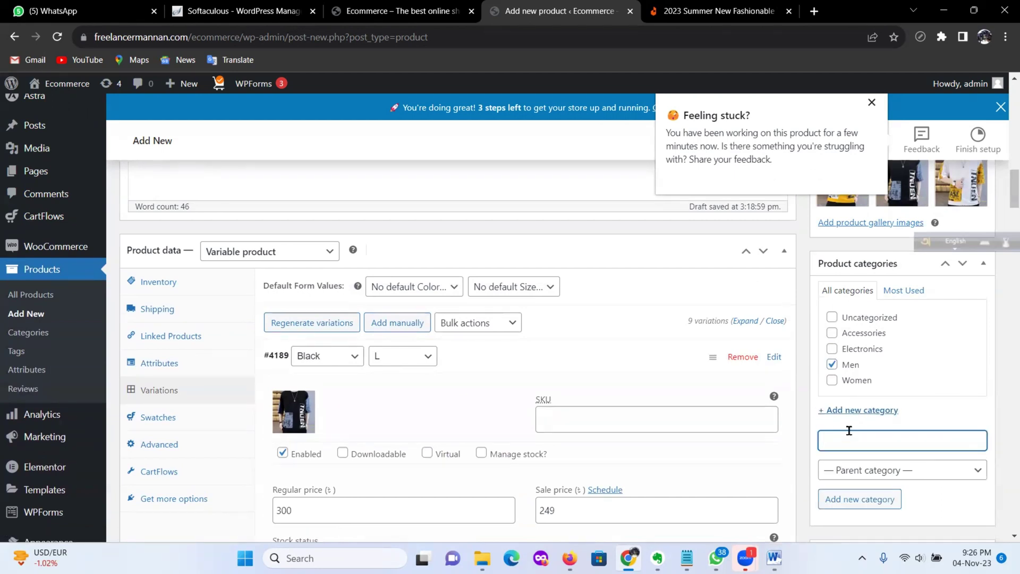
pyautogui.write('Tshirt')
pyautogui.click(883, 476)
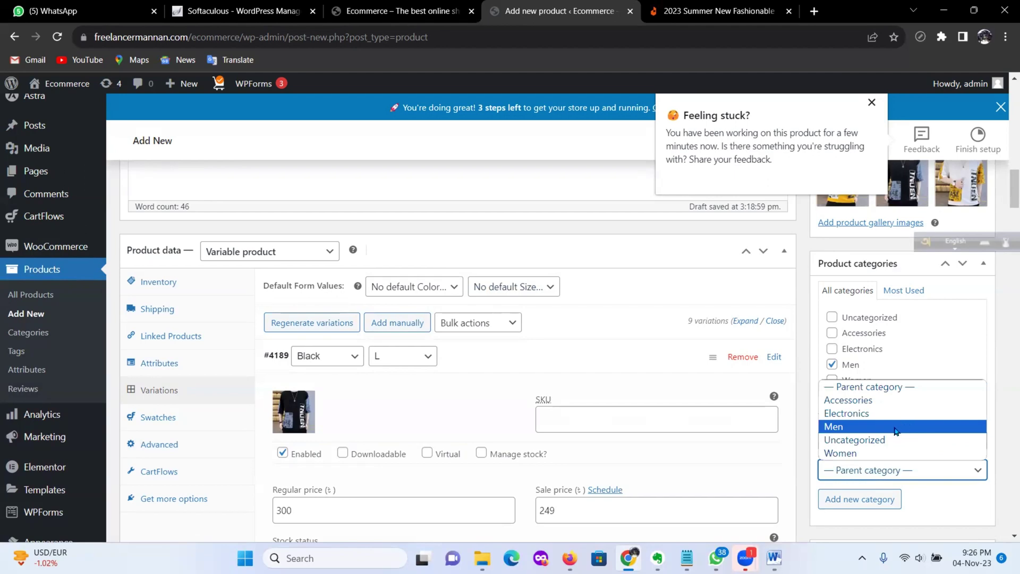
pyautogui.click(896, 431)
pyautogui.scroll(-2, 941, 446)
pyautogui.click(885, 366)
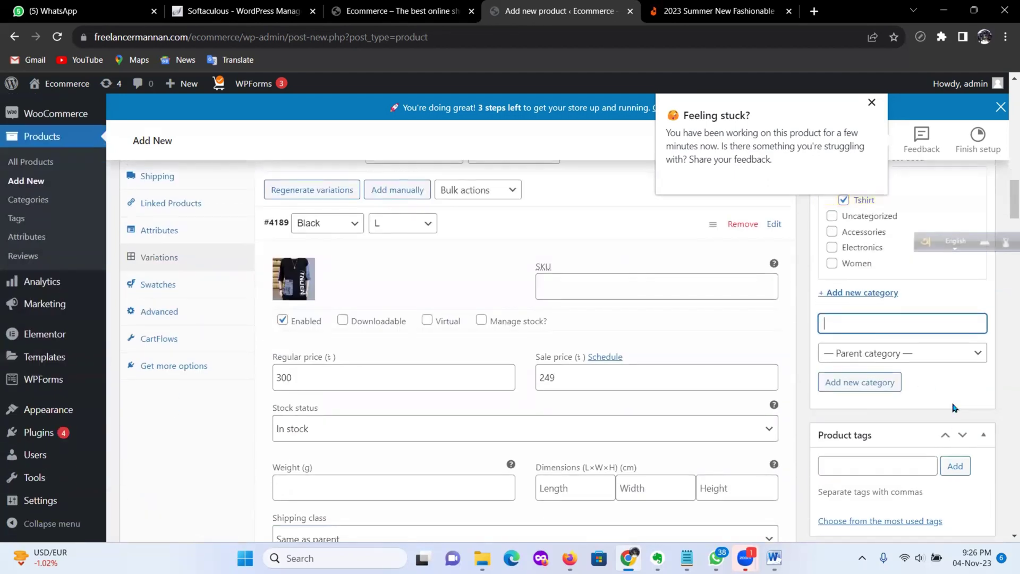
# Step: Dismiss the feedback pop-up and add the product tag "tshirt"
pyautogui.click(871, 102)
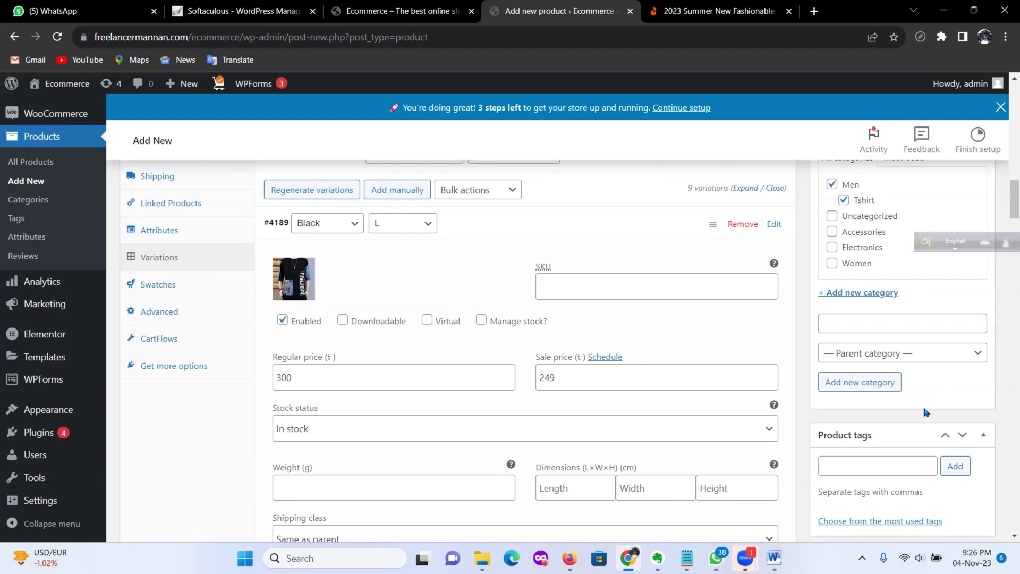
pyautogui.scroll(-5, 924, 412)
pyautogui.click(853, 332)
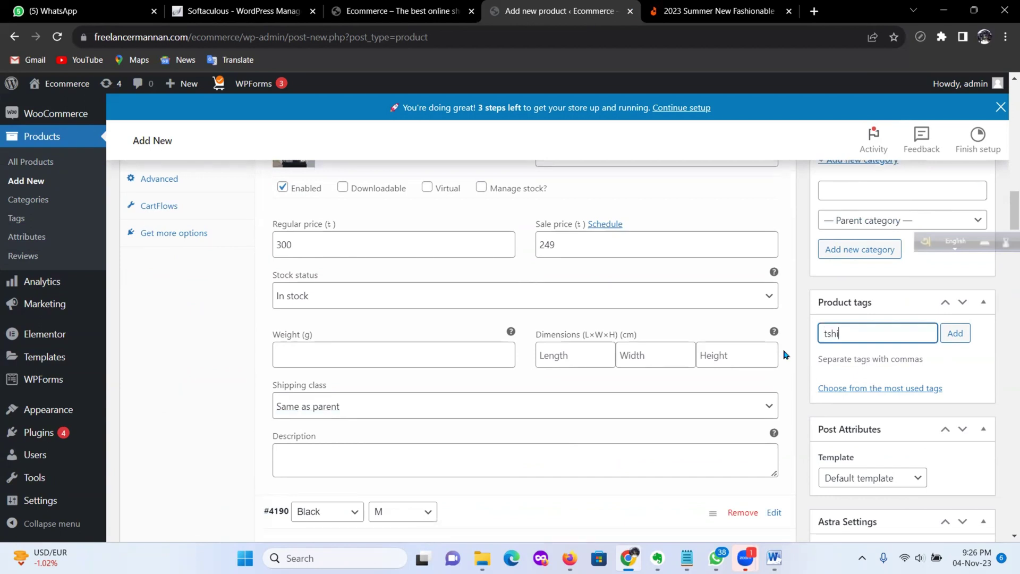
pyautogui.click(955, 333)
# Step: Check the remaining product settings and publish the T-shirt product
pyautogui.scroll(-5, 929, 340)
pyautogui.scroll(-10, 930, 335)
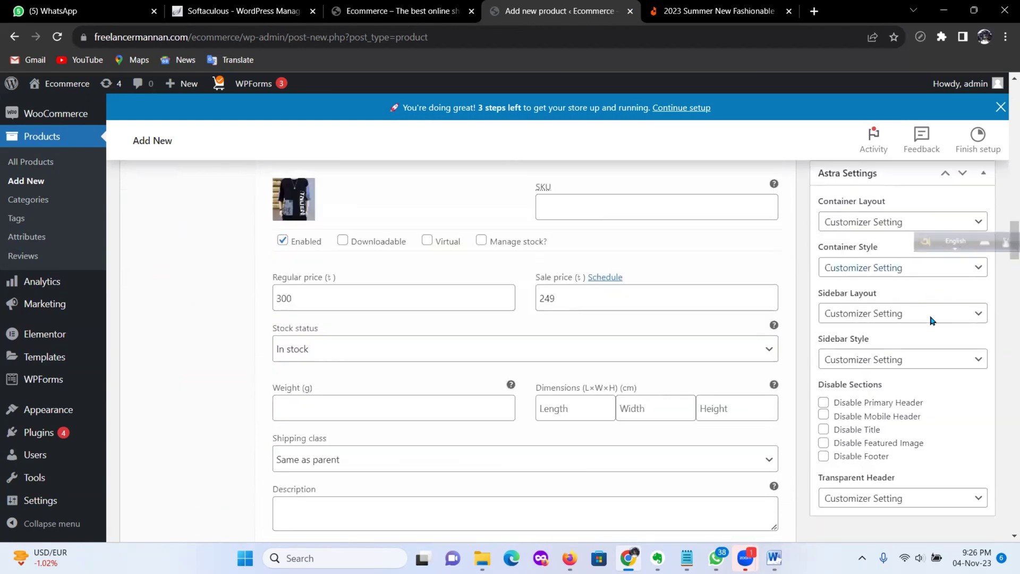
pyautogui.scroll(4, 695, 328)
pyautogui.scroll(20, 694, 328)
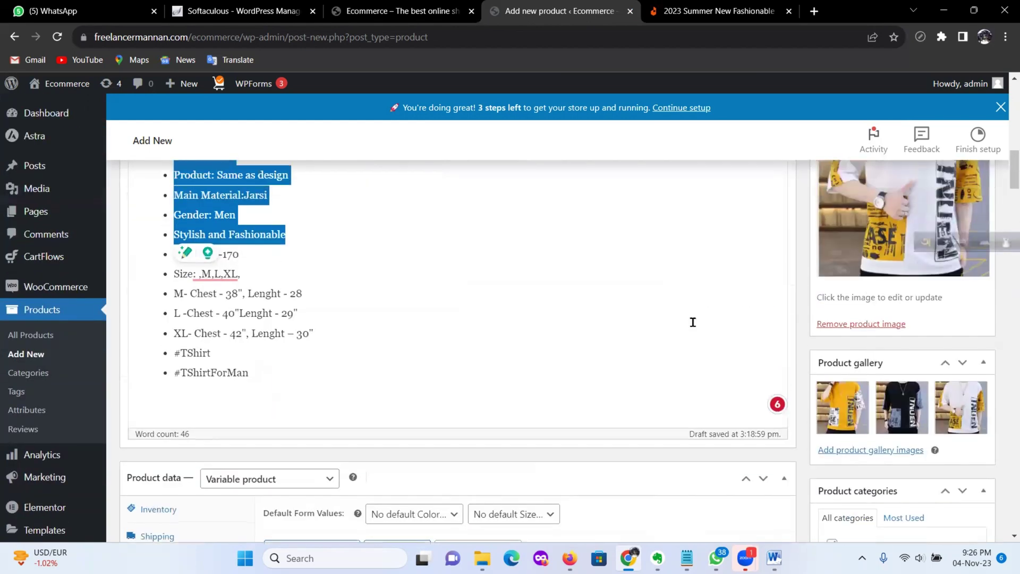
pyautogui.click(957, 409)
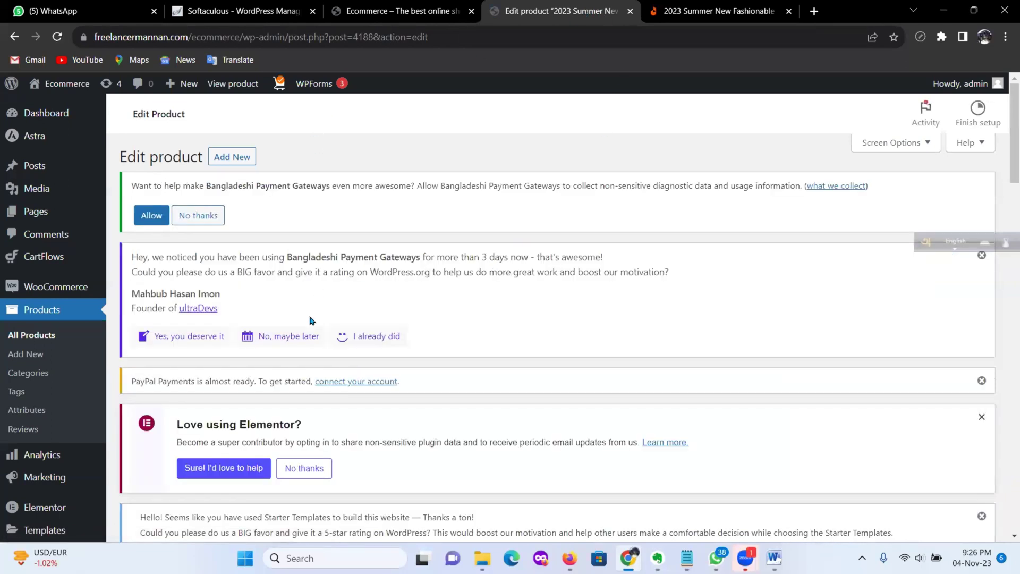
# Step: Open the published product page in a new tab and review its title, price range and short description
pyautogui.scroll(-7, 297, 420)
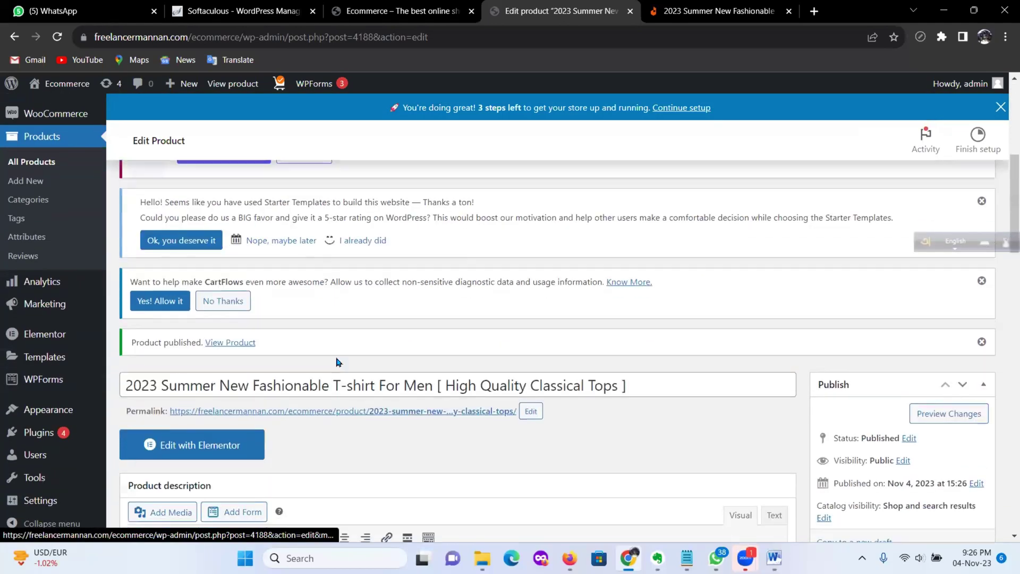
pyautogui.rightClick(239, 286)
pyautogui.click(276, 296)
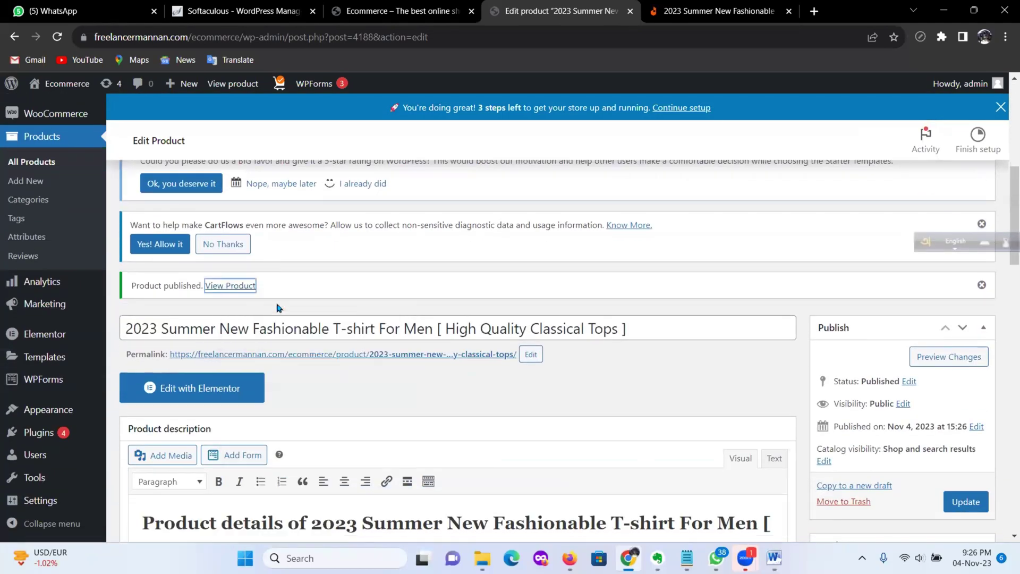
pyautogui.click(627, 10)
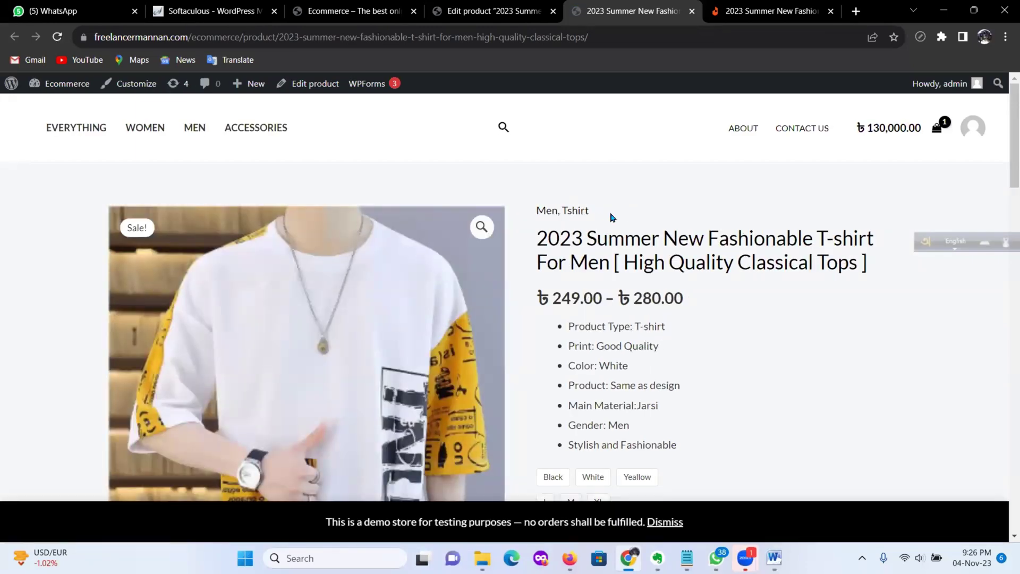
pyautogui.scroll(-3, 723, 178)
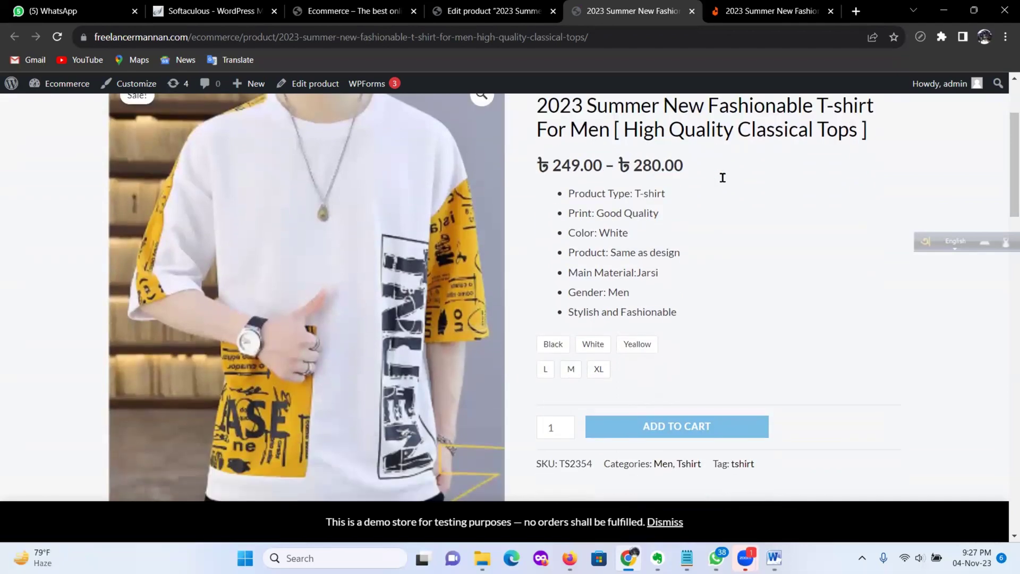
pyautogui.scroll(2, 897, 207)
pyautogui.moveTo(896, 208); pyautogui.dragTo(537, 164)
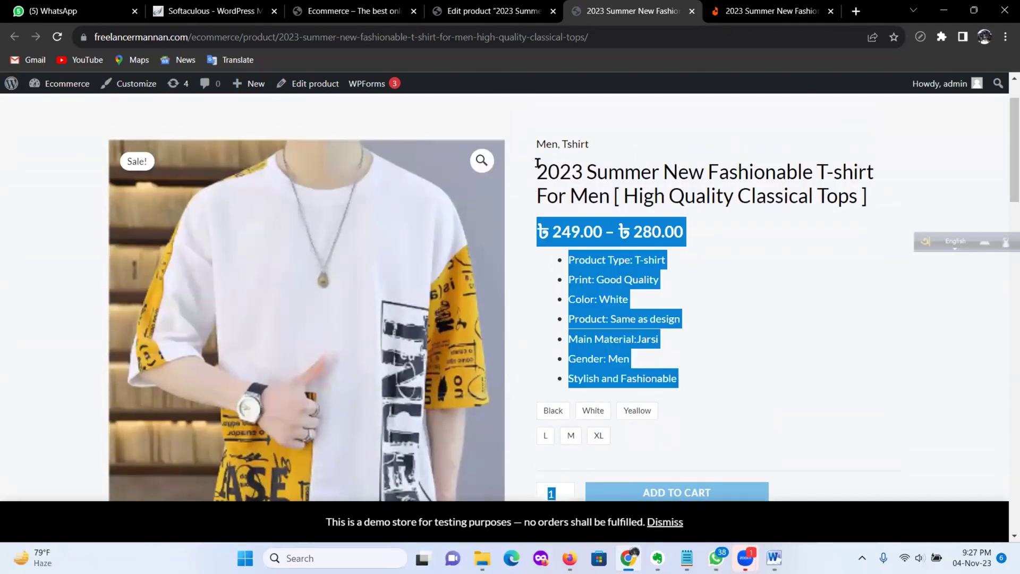
pyautogui.click(834, 292)
pyautogui.scroll(-1, 794, 263)
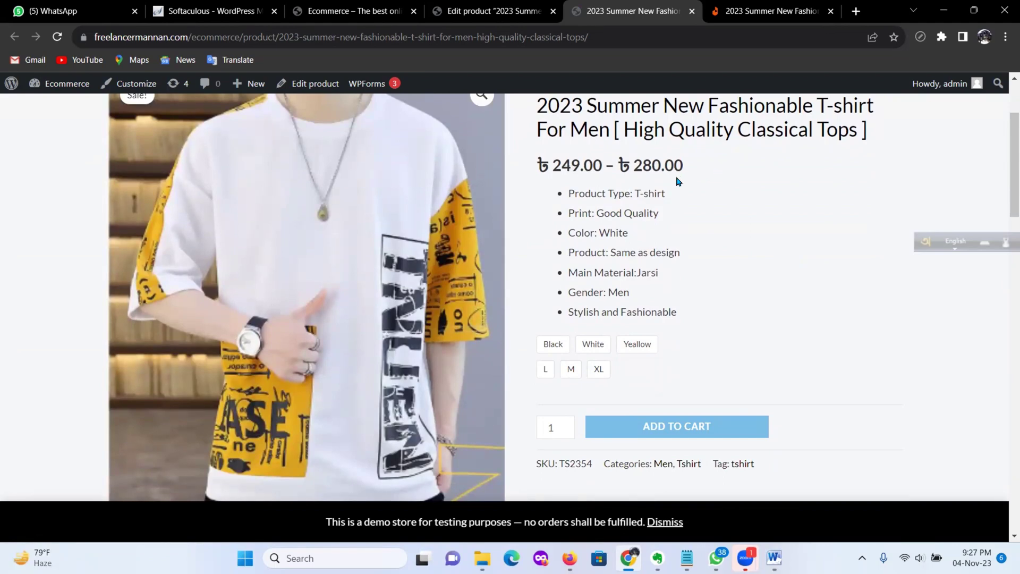
# Step: Choose the Black colour and XL size on the product page and add that variation to the cart
pyautogui.scroll(-2, 719, 260)
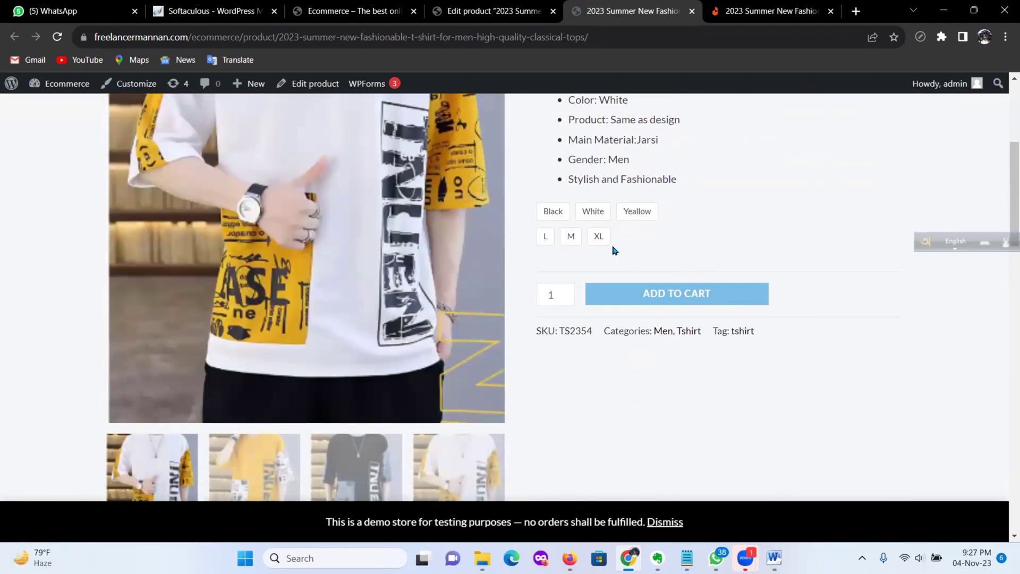
pyautogui.click(553, 213)
pyautogui.click(599, 237)
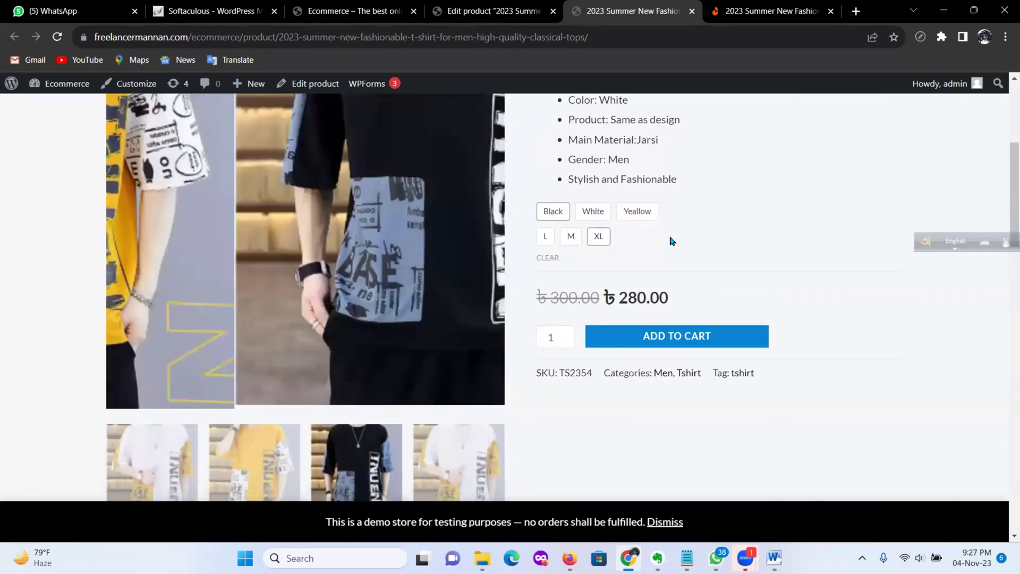
pyautogui.scroll(3, 679, 301)
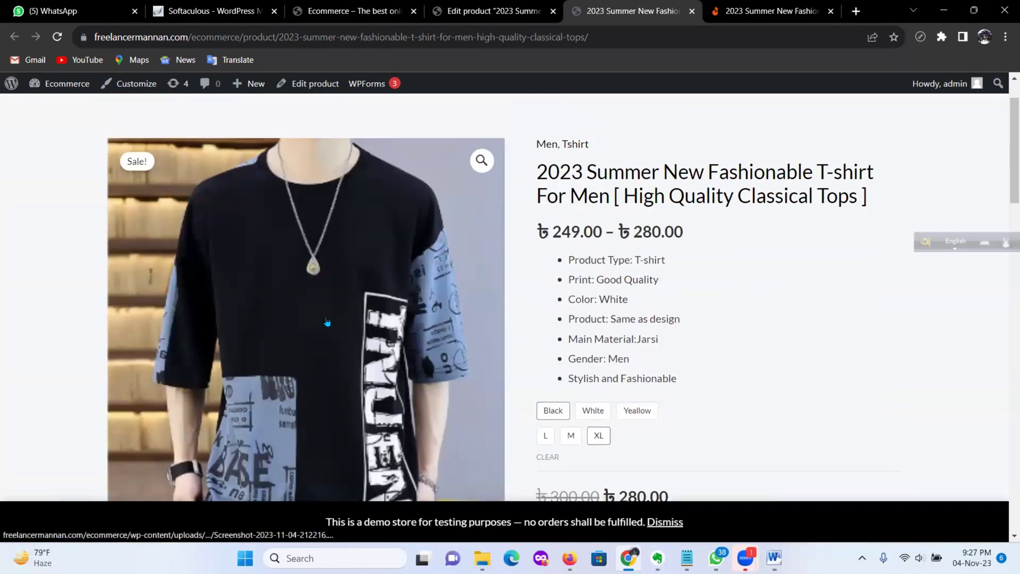
pyautogui.scroll(-3, 793, 335)
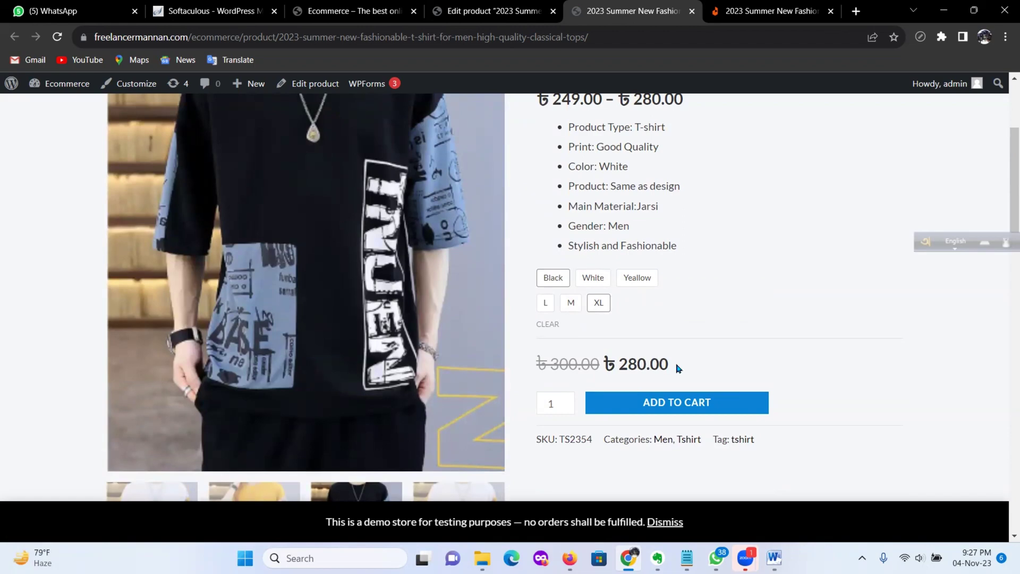
pyautogui.click(724, 403)
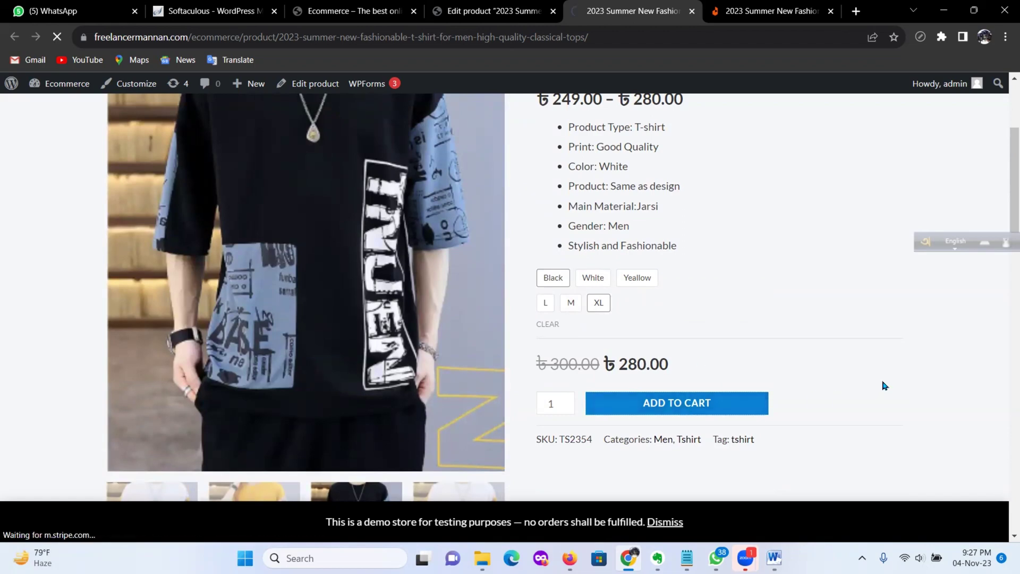
# Step: View the cart and check the listed products, prices and cart totals
pyautogui.scroll(-3, 884, 374)
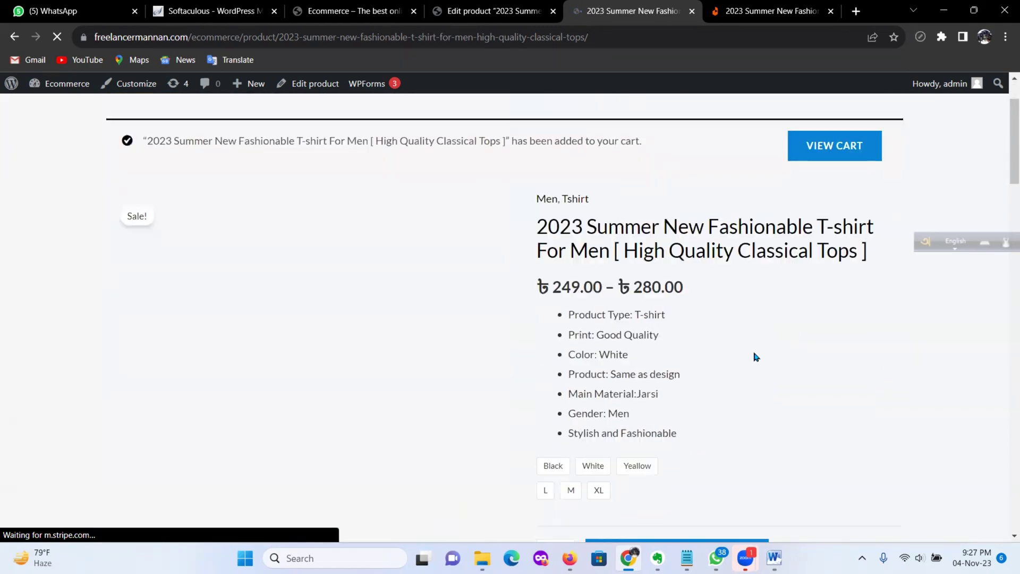
pyautogui.scroll(-4, 756, 353)
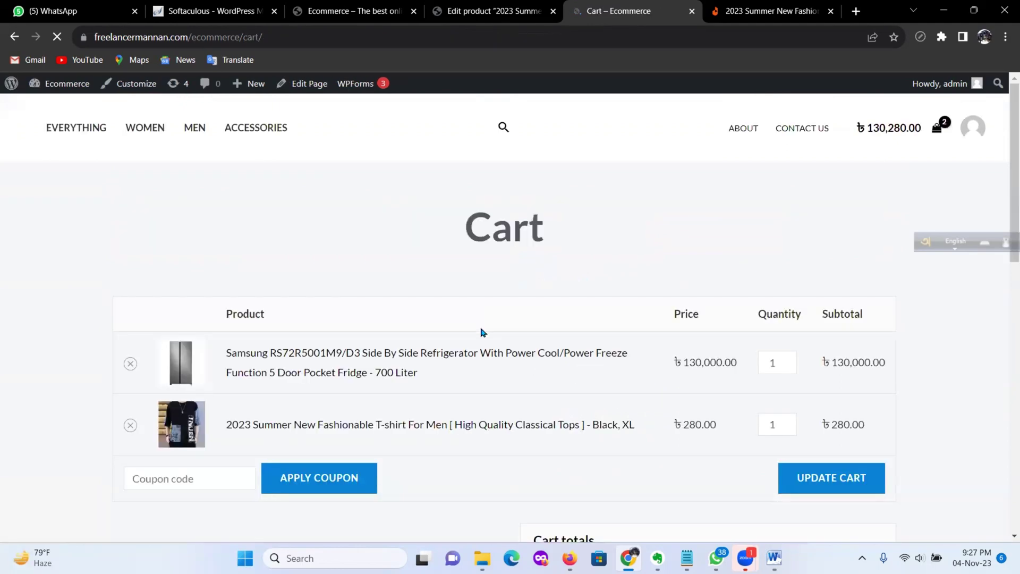
pyautogui.scroll(-3, 510, 342)
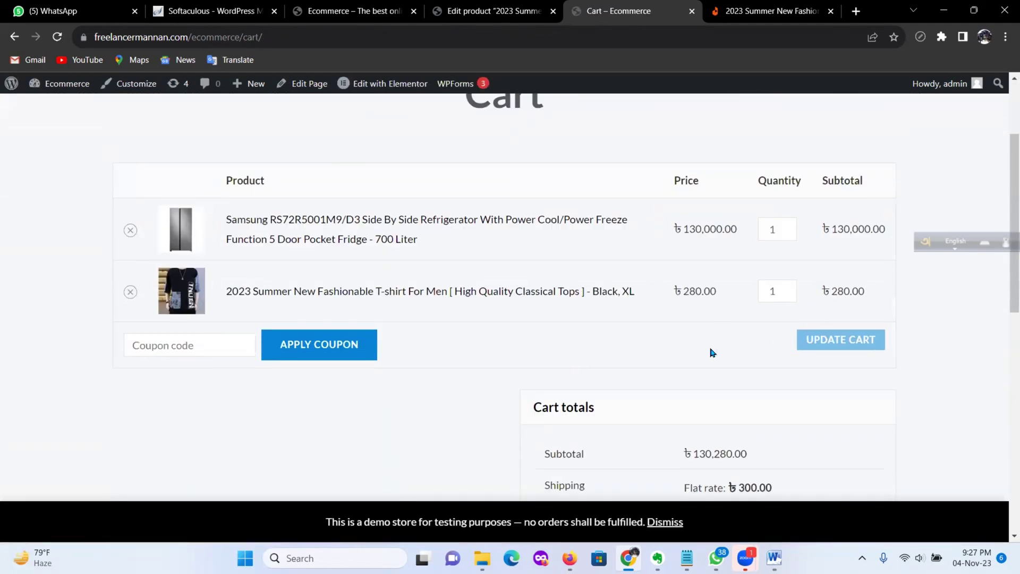
pyautogui.scroll(3, 631, 348)
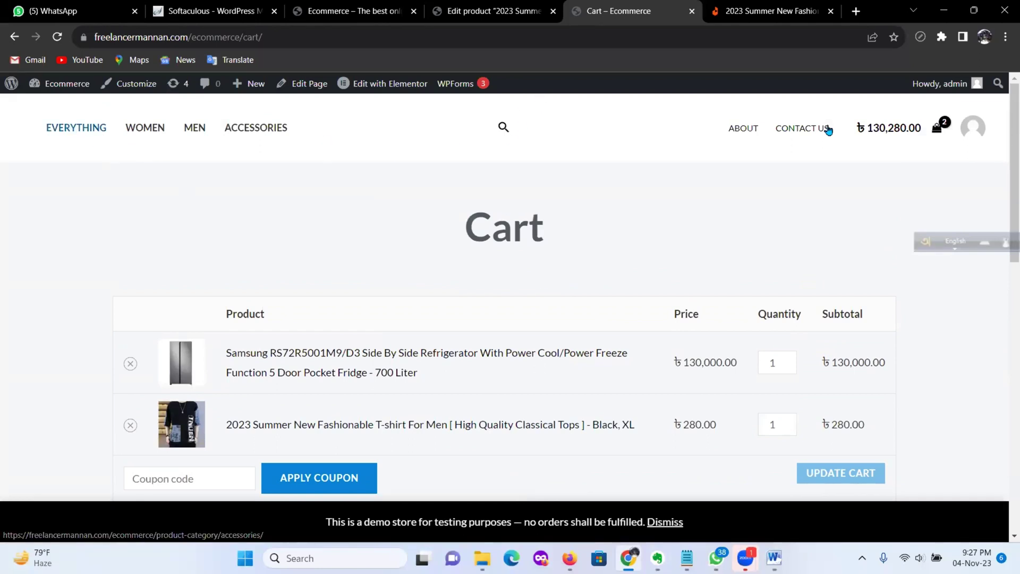
# Step: Go to the store's Everything listing and open the 2023 Summer T-shirt from it to view its options
pyautogui.click(76, 131)
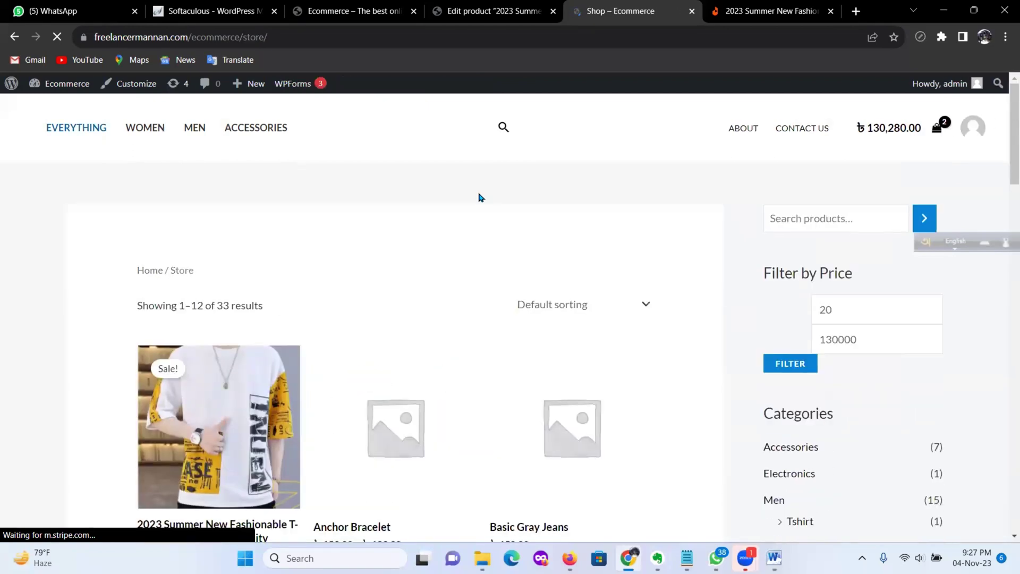
pyautogui.scroll(-3, 332, 340)
pyautogui.click(218, 399)
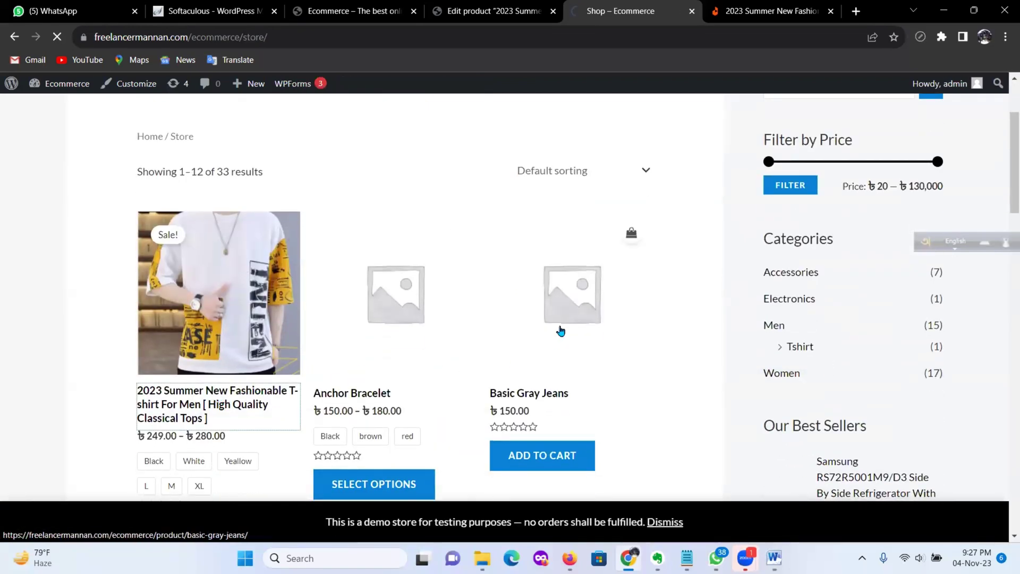
pyautogui.scroll(-4, 557, 318)
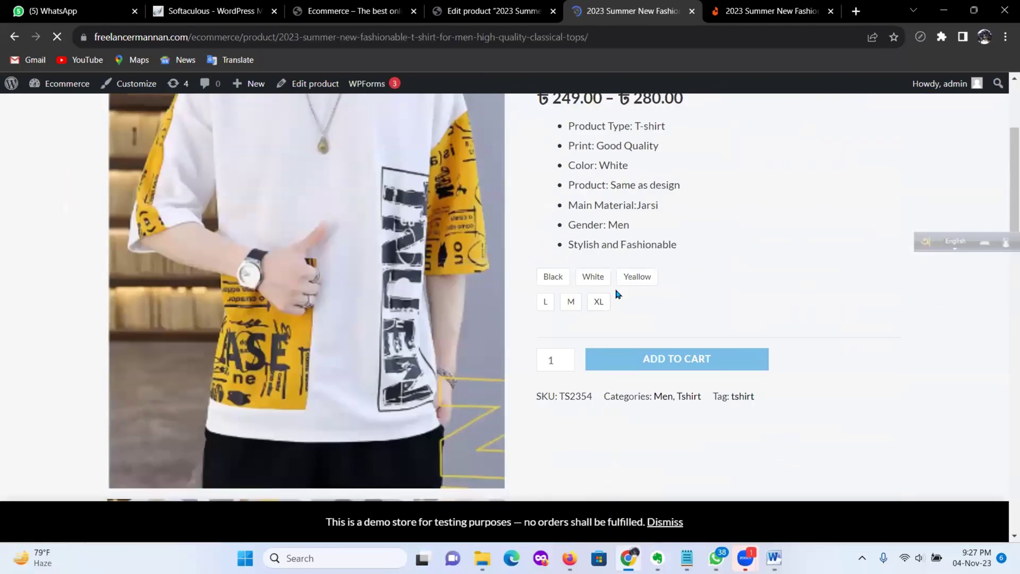
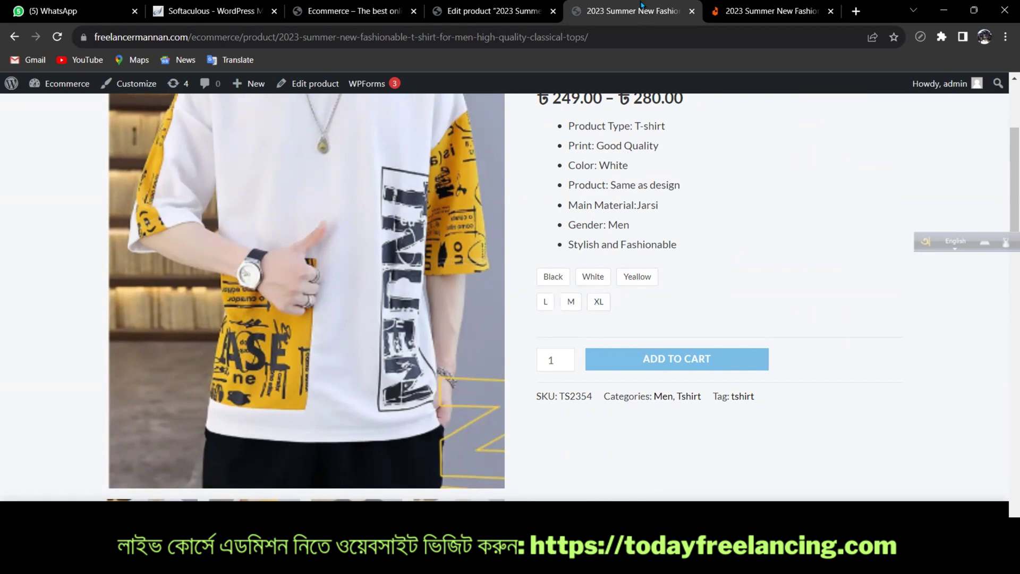
pyautogui.click(494, 11)
pyautogui.click(372, 12)
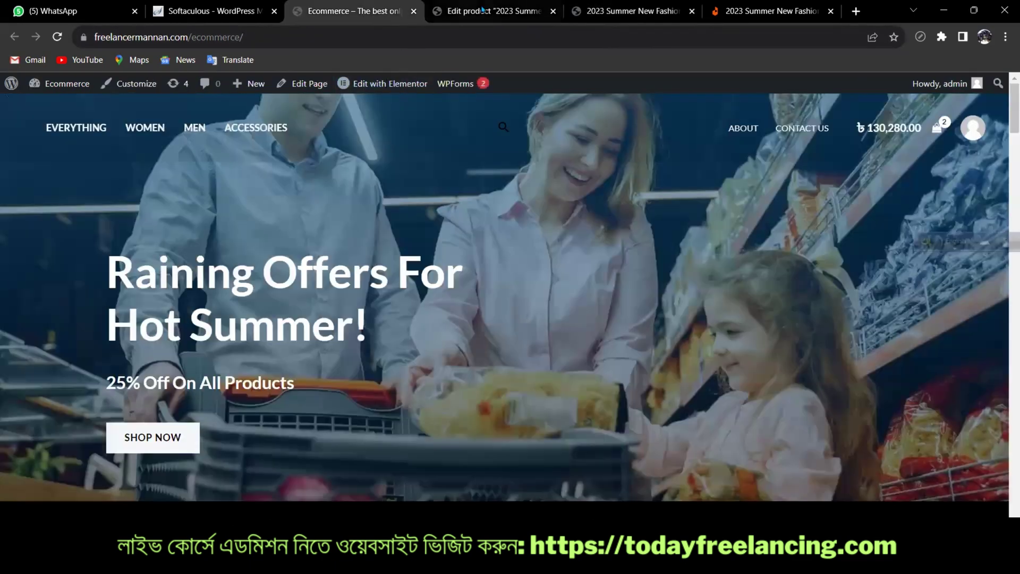
pyautogui.click(207, 10)
pyautogui.click(479, 11)
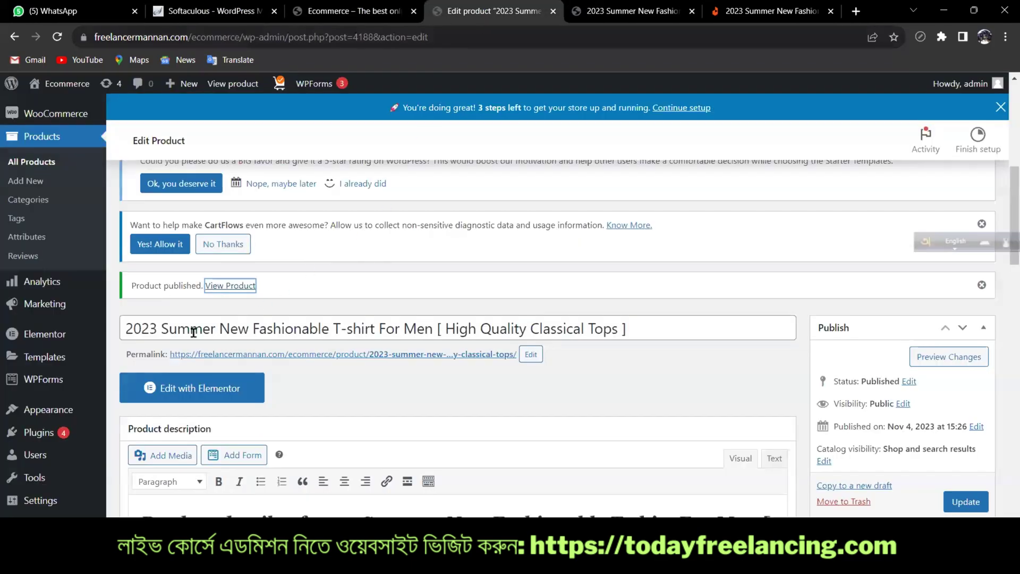
# Step: Open the installed plugins list and look through it for the Variation Swatches for WooCommerce plugin
pyautogui.scroll(-6, 193, 332)
pyautogui.moveTo(64, 441)
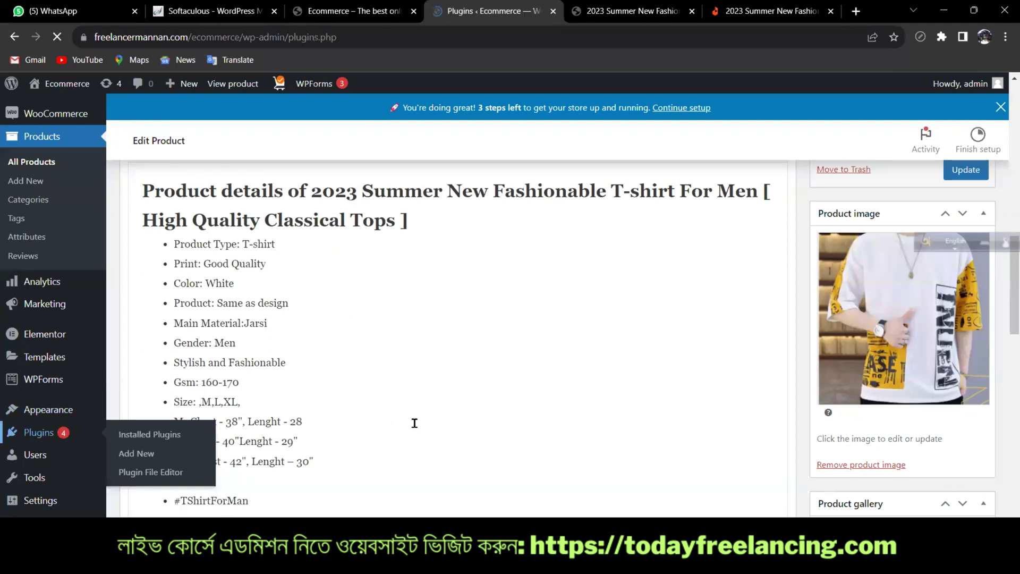
pyautogui.scroll(-6, 515, 362)
pyautogui.scroll(-5, 518, 355)
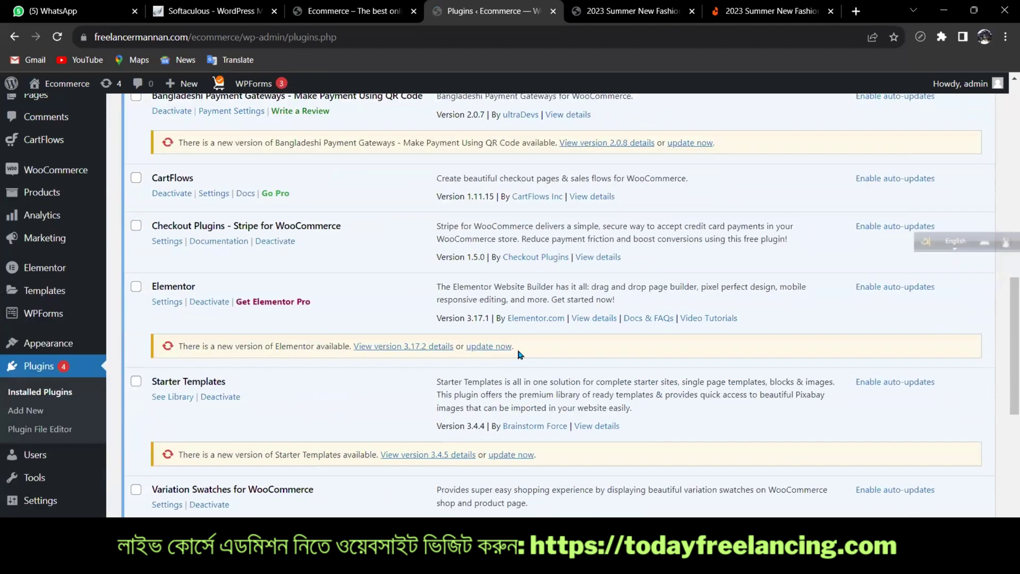
pyautogui.scroll(-4, 520, 354)
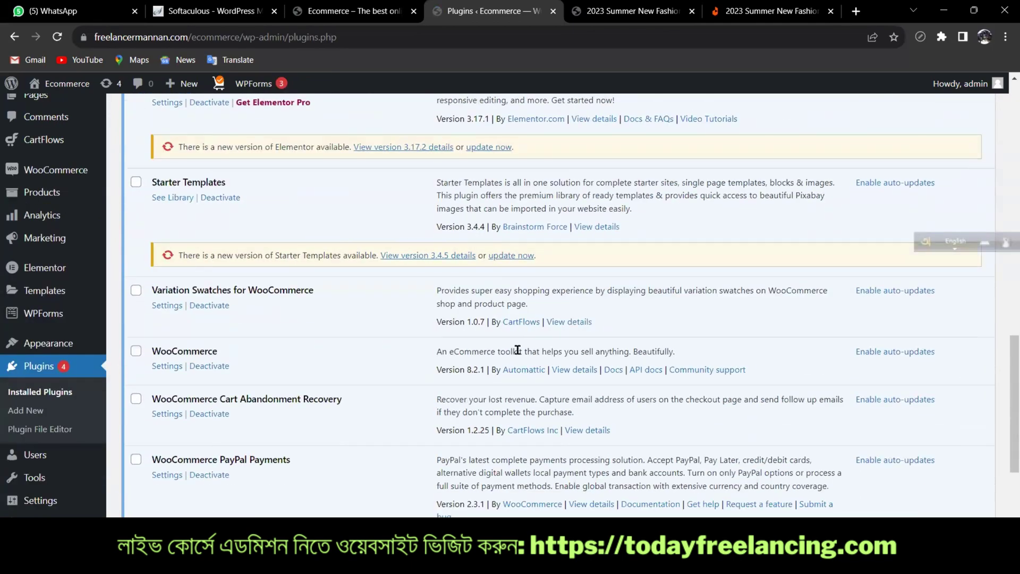
pyautogui.scroll(-3, 518, 351)
pyautogui.scroll(3, 519, 354)
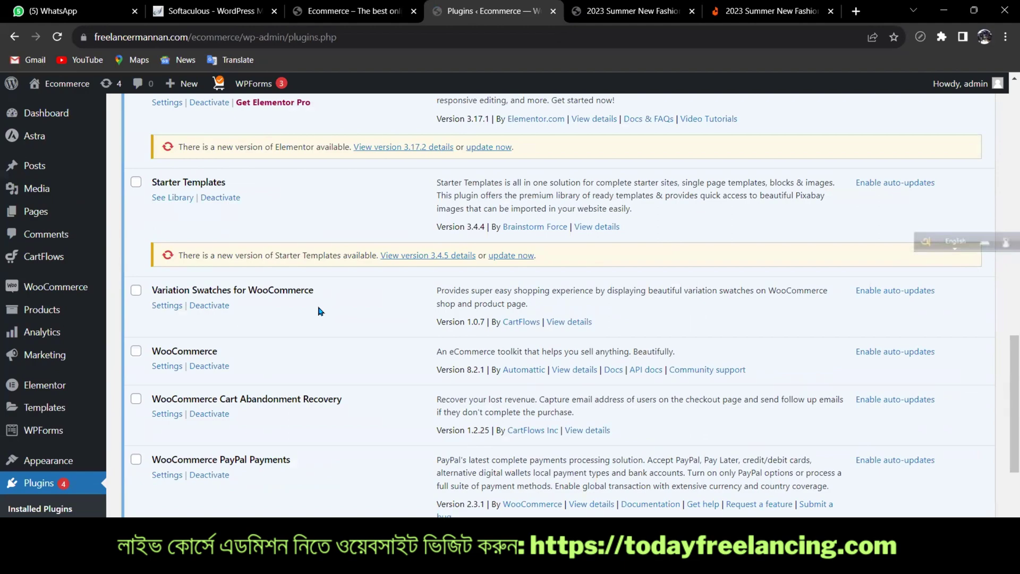
pyautogui.scroll(10, 321, 312)
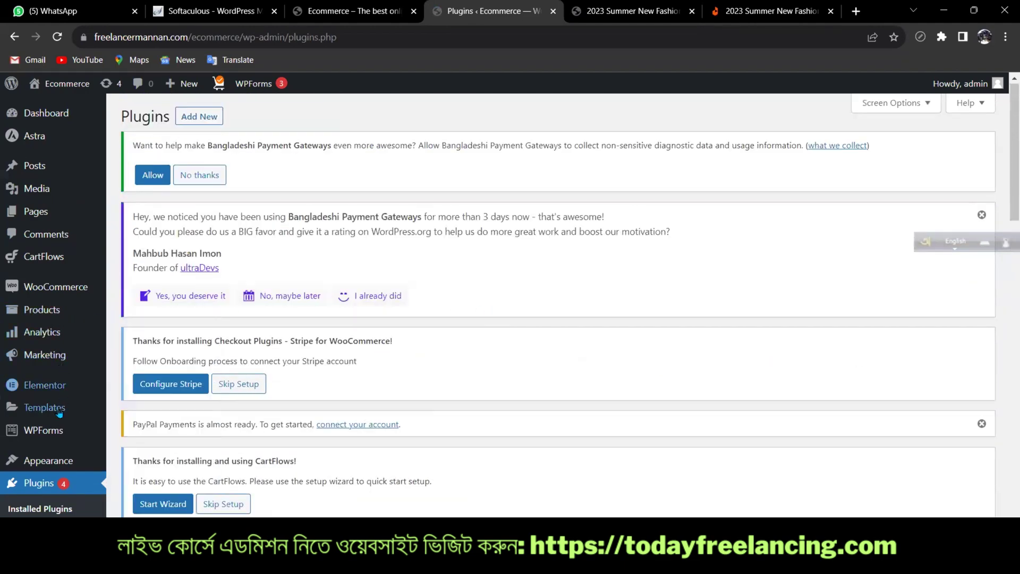
# Step: Open the product attributes page and view the configured terms of the Color attribute
pyautogui.scroll(-4, 59, 421)
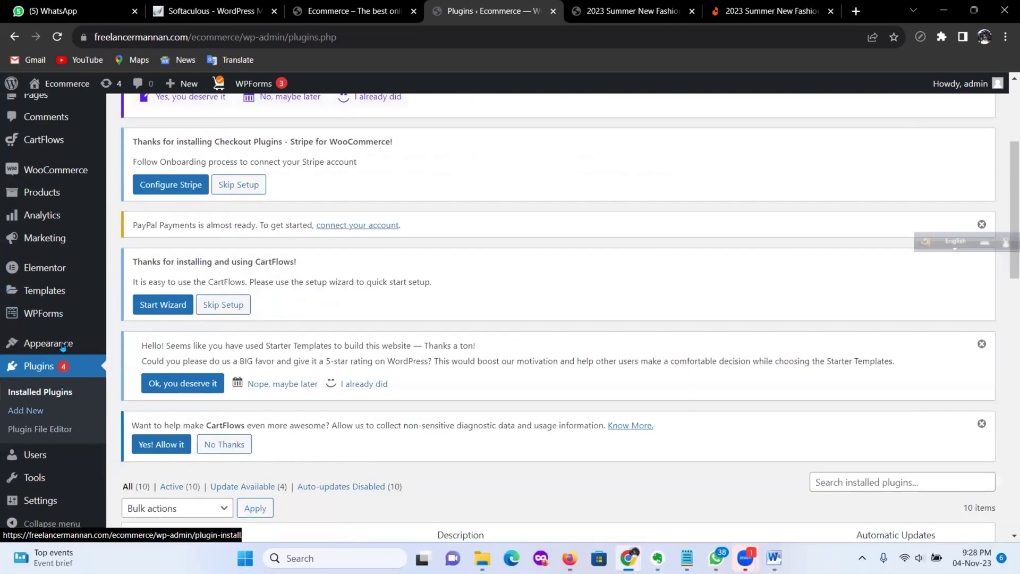
pyautogui.moveTo(47, 192)
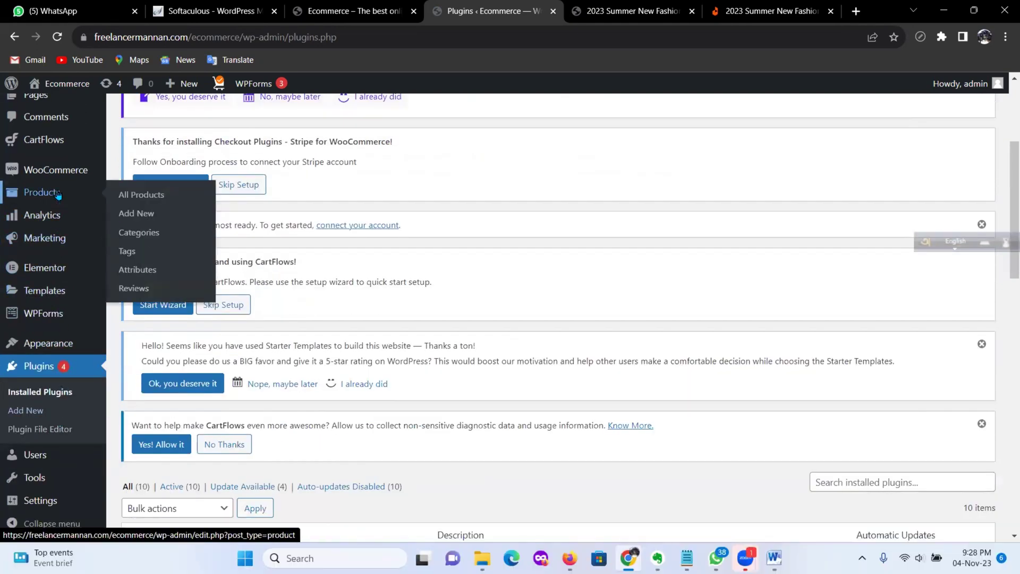
pyautogui.click(139, 269)
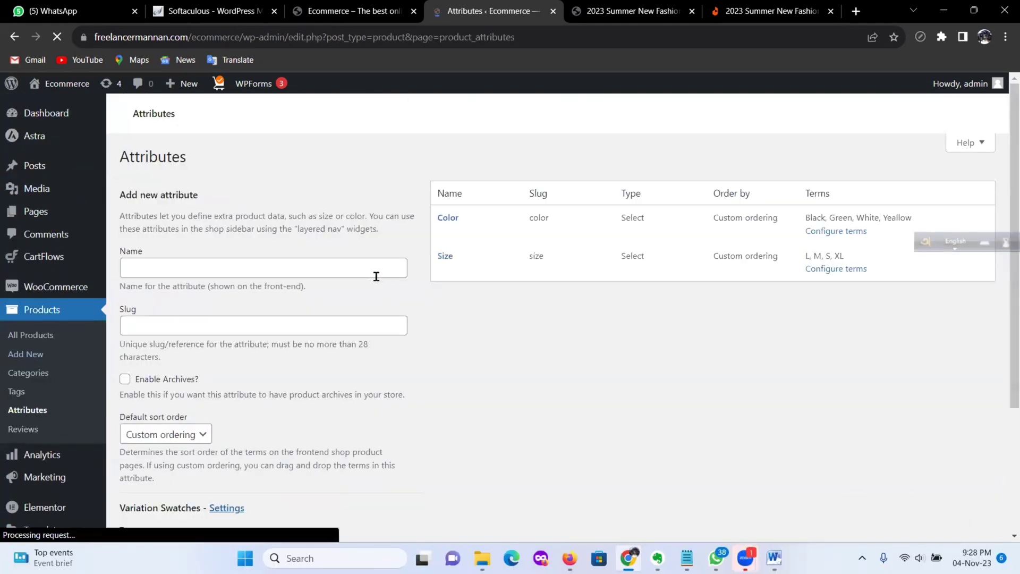
pyautogui.scroll(-7, 467, 301)
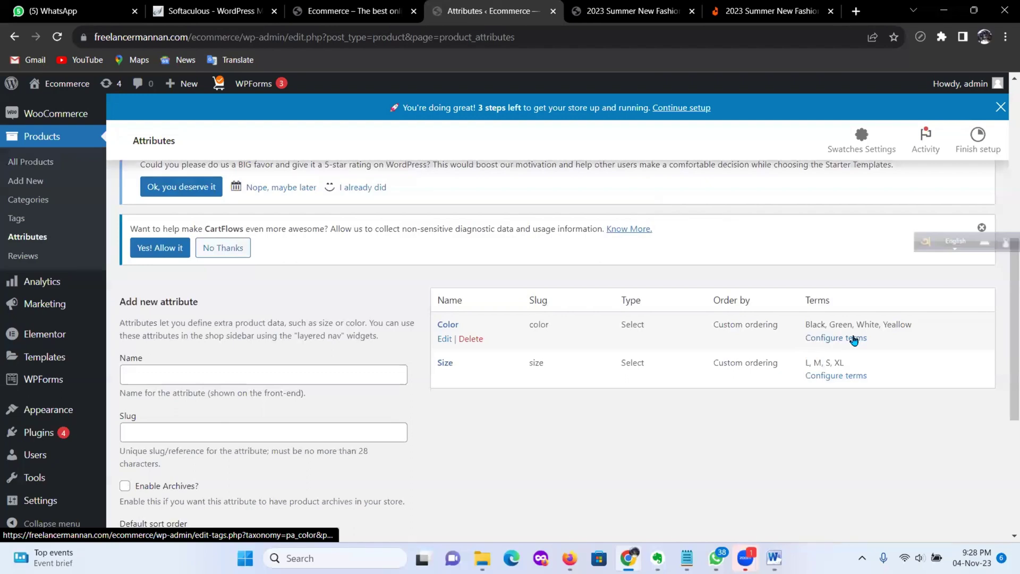
pyautogui.click(854, 340)
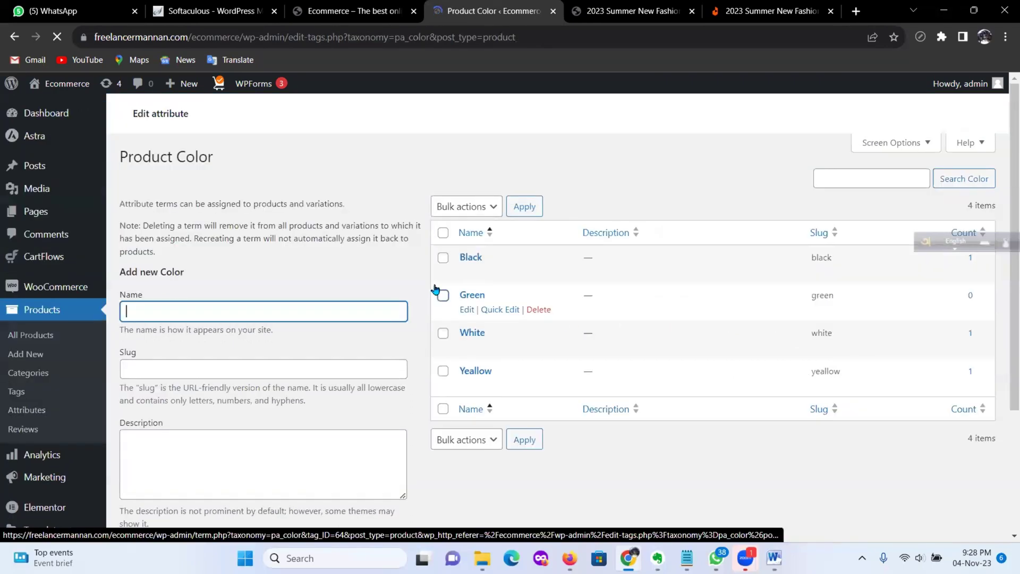
pyautogui.scroll(-10, 435, 298)
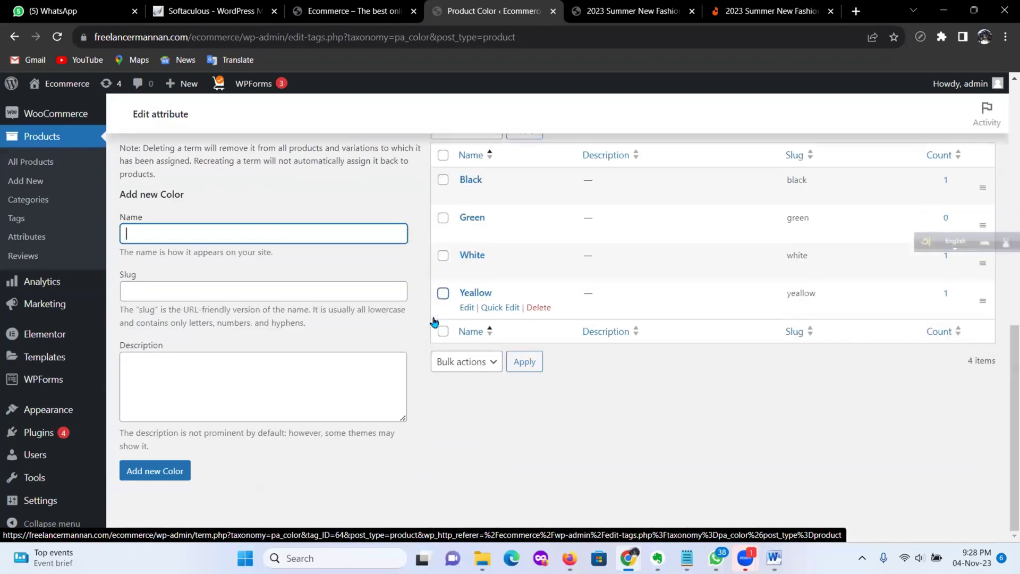
pyautogui.scroll(3, 330, 346)
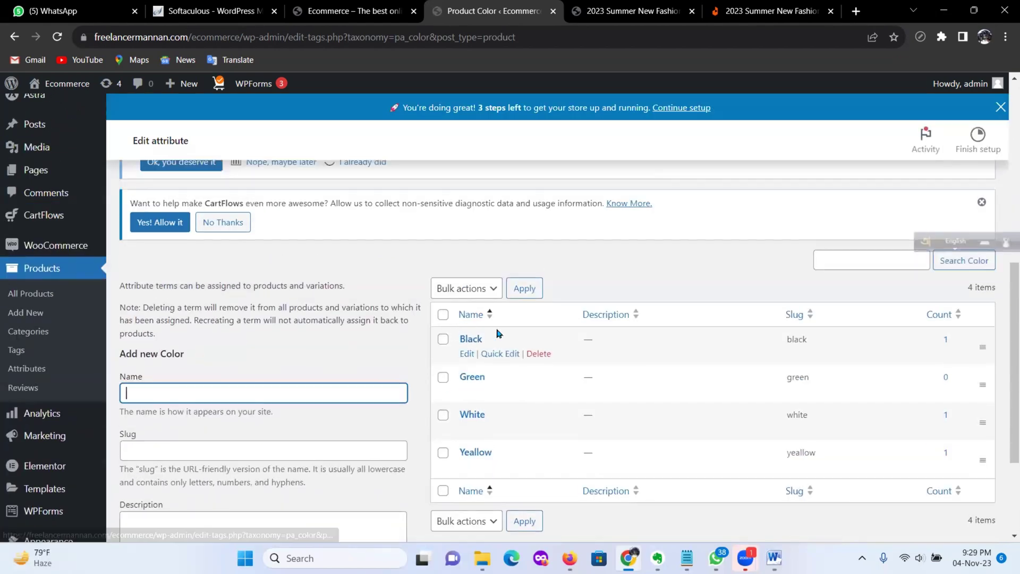
# Step: Open the Black term for editing and check which fields it offers
pyautogui.click(466, 353)
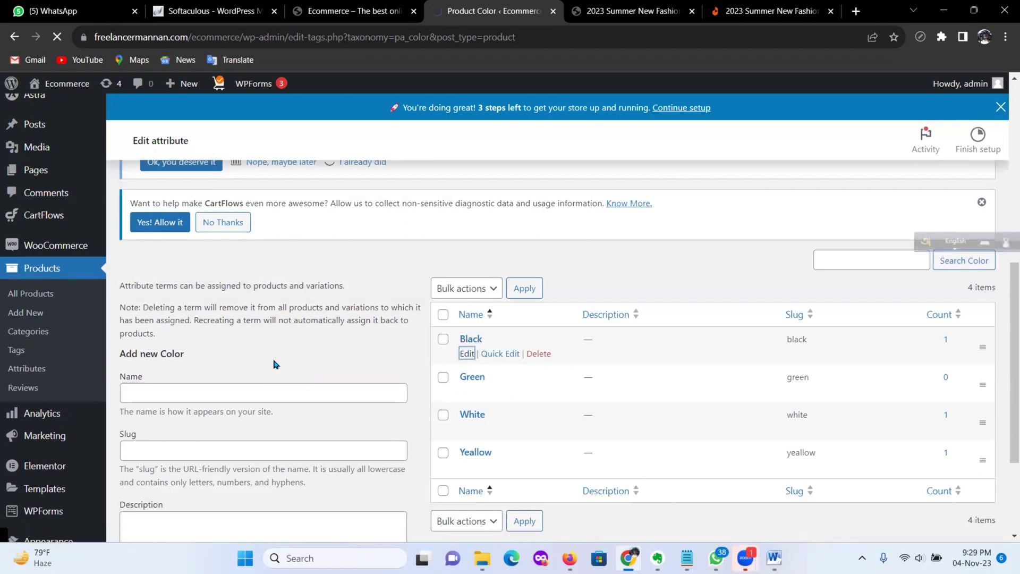
pyautogui.scroll(-2, 311, 355)
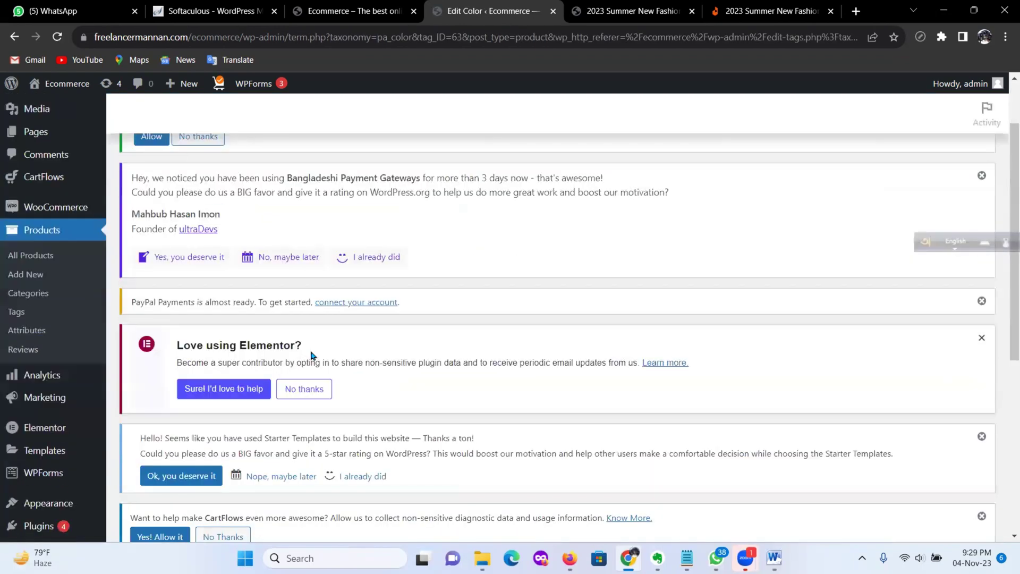
pyautogui.scroll(-6, 311, 354)
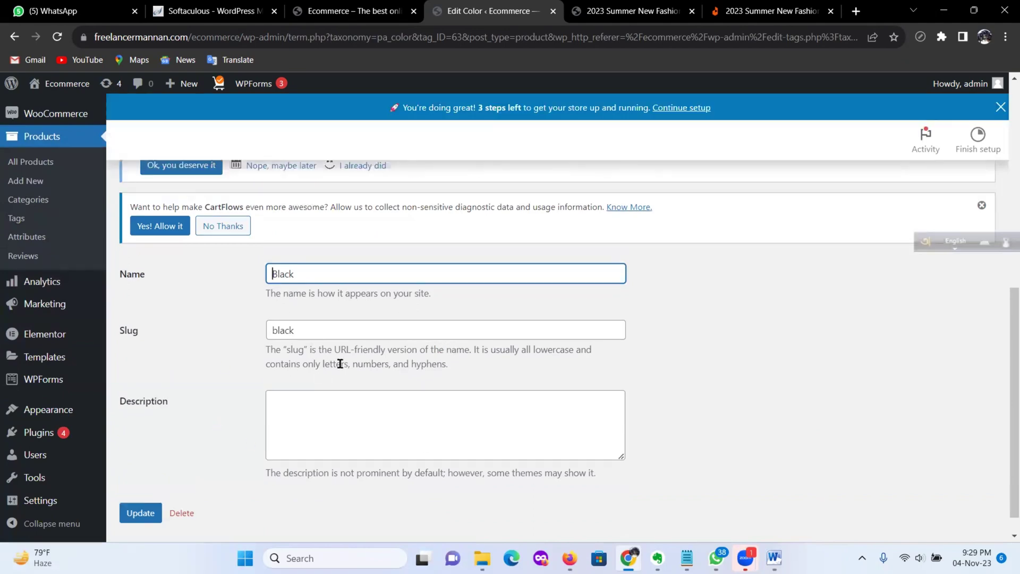
pyautogui.scroll(4, 340, 367)
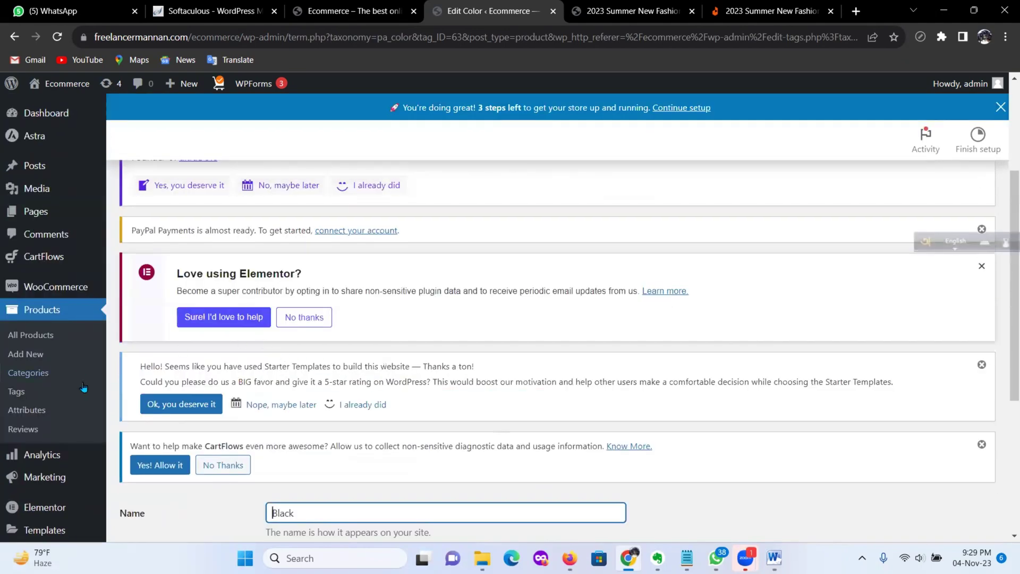
# Step: Edit the Color attribute from the attributes page, set its type to Color and update it
pyautogui.click(33, 409)
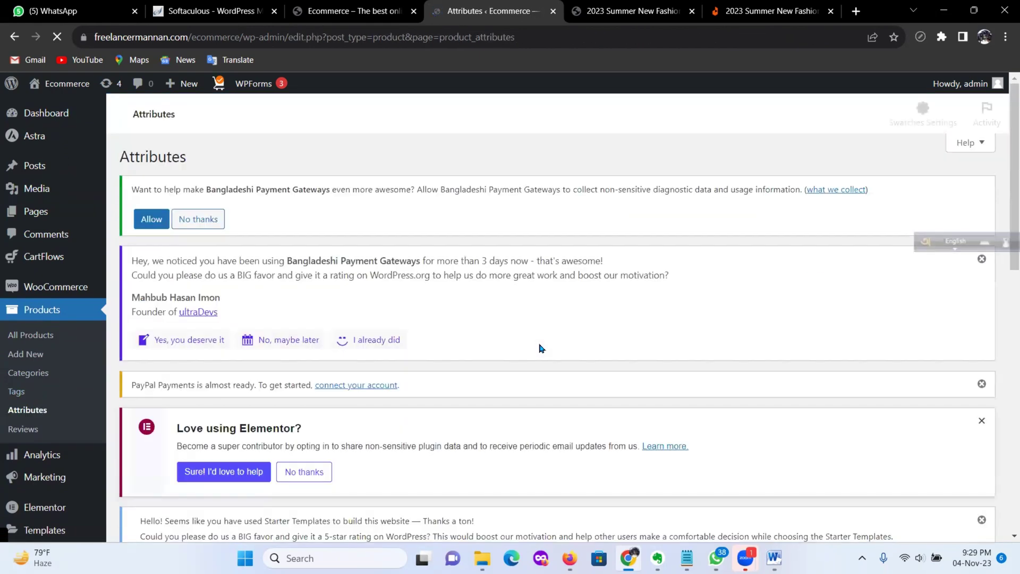
pyautogui.scroll(-3, 536, 332)
pyautogui.scroll(-4, 535, 332)
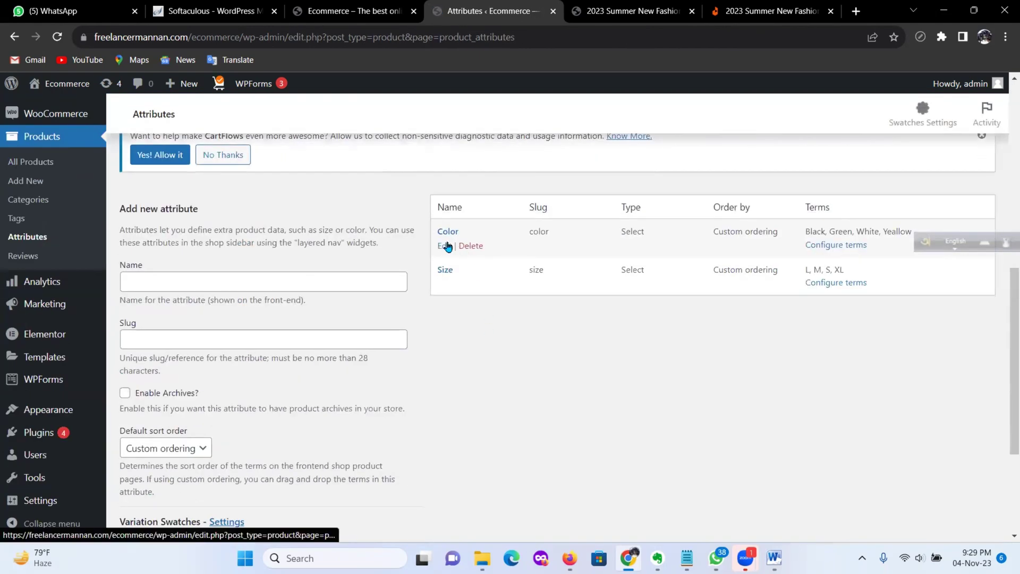
pyautogui.click(444, 246)
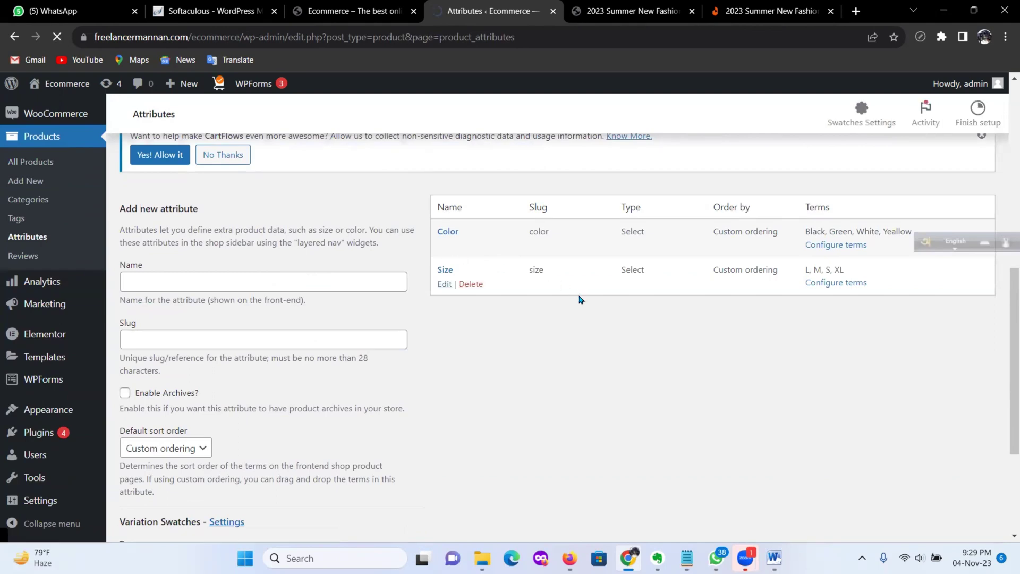
pyautogui.scroll(-7, 373, 311)
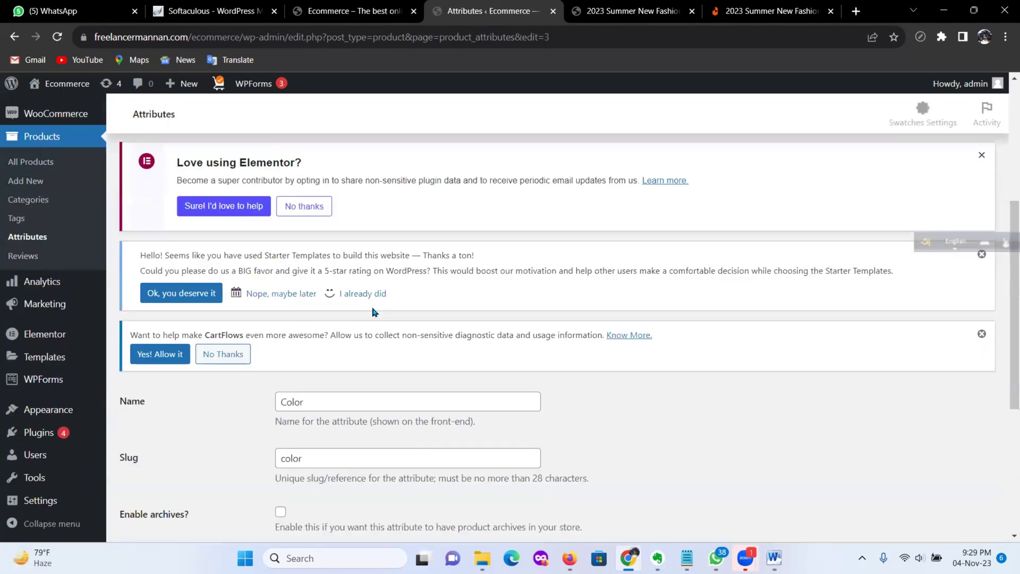
pyautogui.scroll(-1, 374, 313)
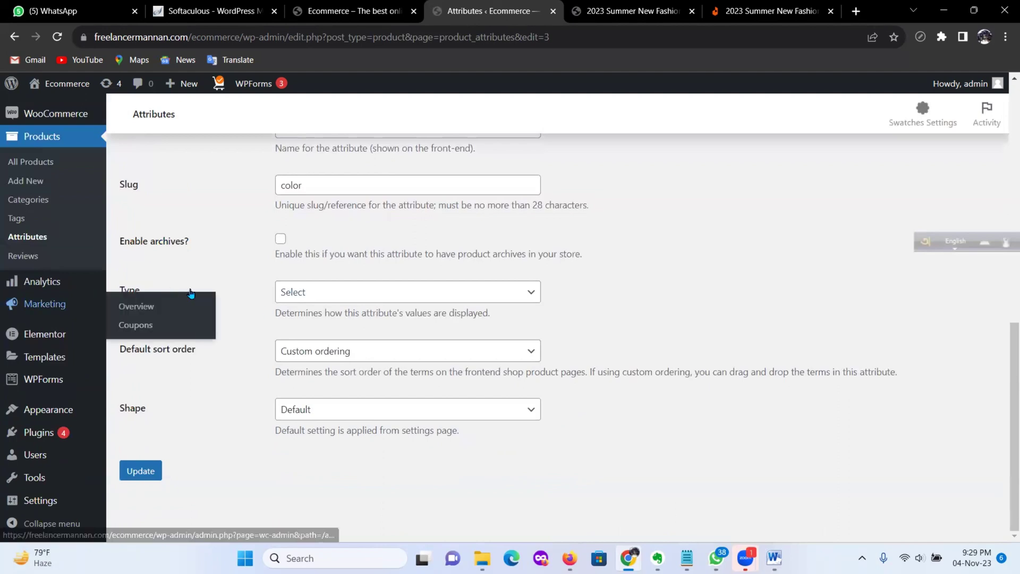
pyautogui.click(529, 301)
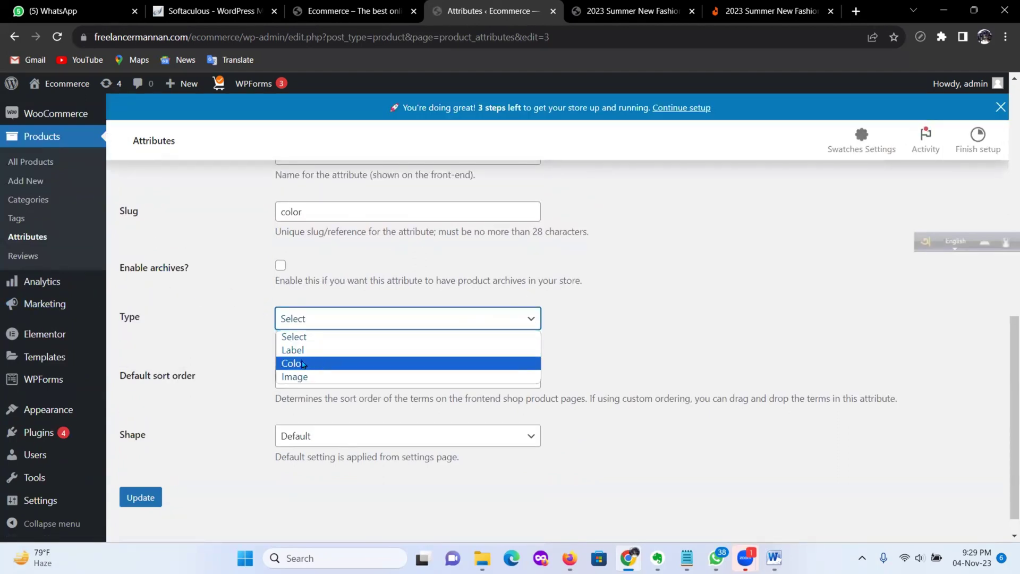
pyautogui.click(299, 364)
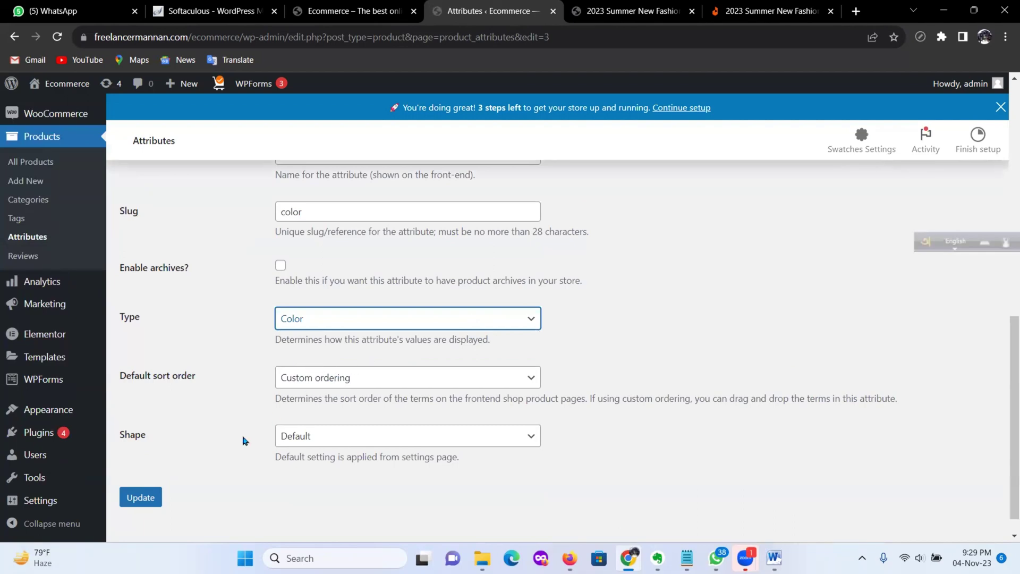
pyautogui.click(141, 498)
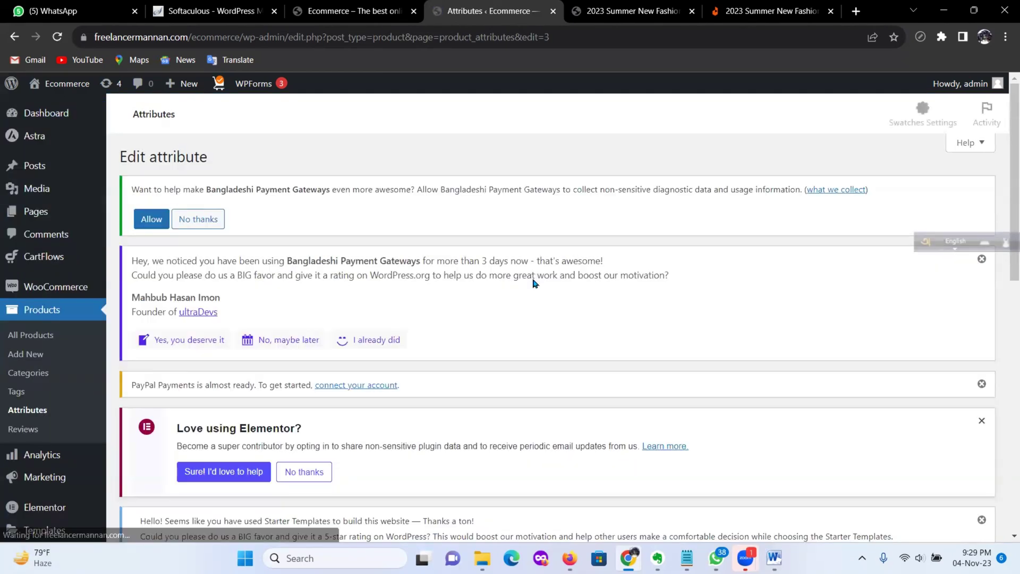
pyautogui.scroll(-6, 558, 257)
pyautogui.scroll(-4, 584, 266)
pyautogui.scroll(5, 614, 289)
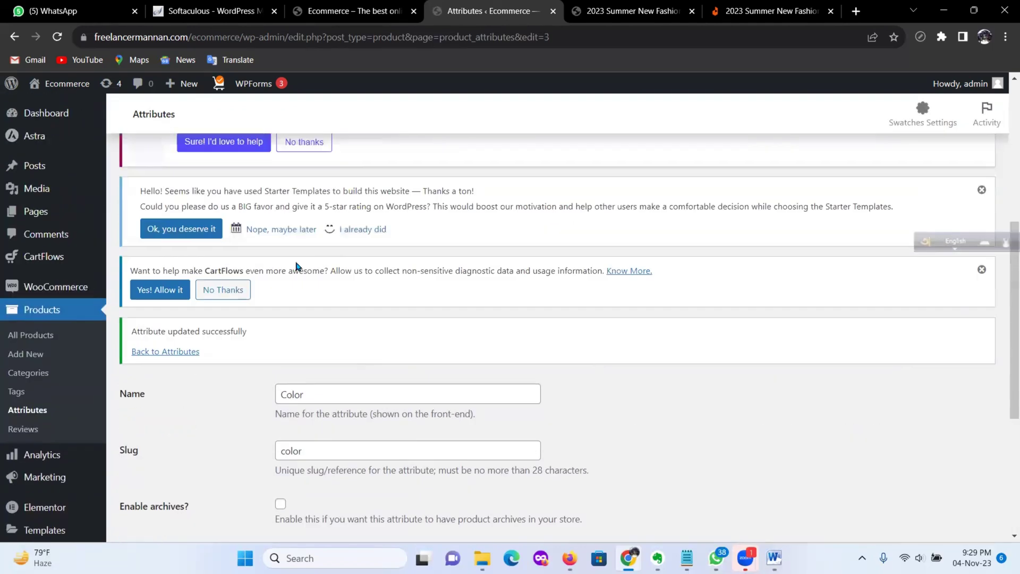
# Step: Return to the attributes list and open the Color attribute's terms
pyautogui.click(166, 352)
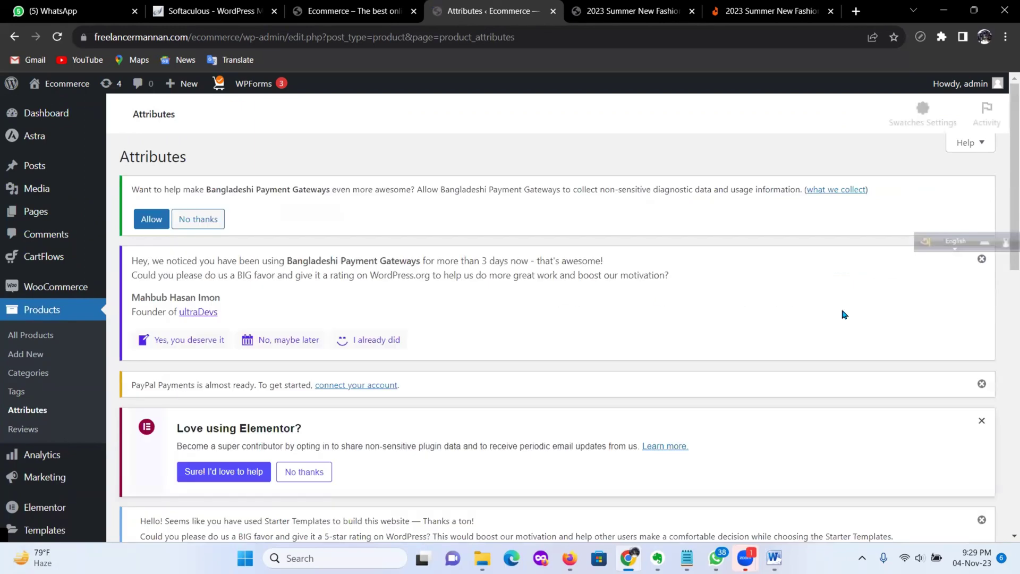
pyautogui.scroll(-9, 842, 315)
pyautogui.click(847, 246)
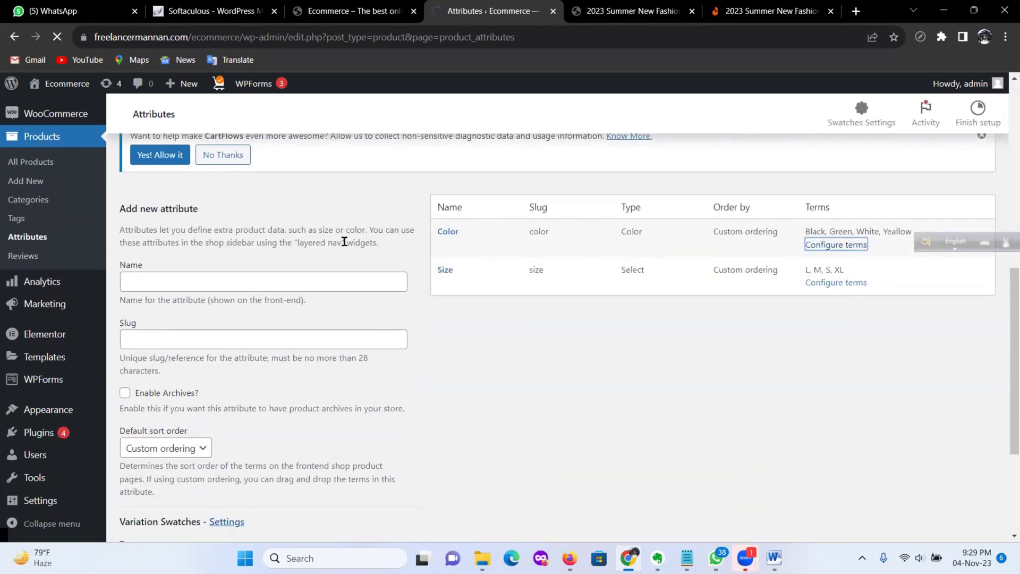
pyautogui.scroll(-3, 476, 246)
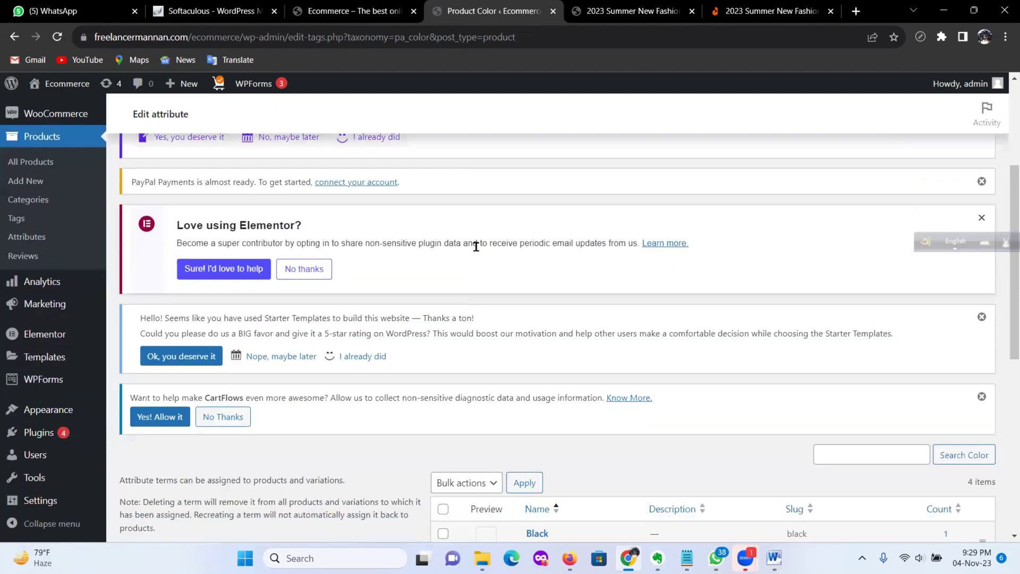
pyautogui.scroll(-6, 476, 246)
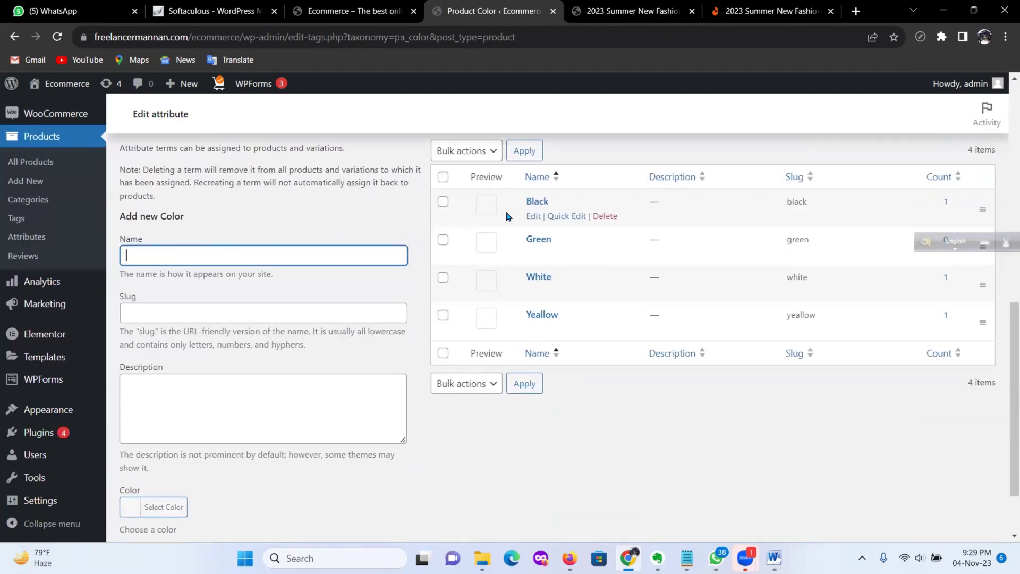
# Step: Edit the Black term, set its swatch colour to #000000 and update the term
pyautogui.click(533, 216)
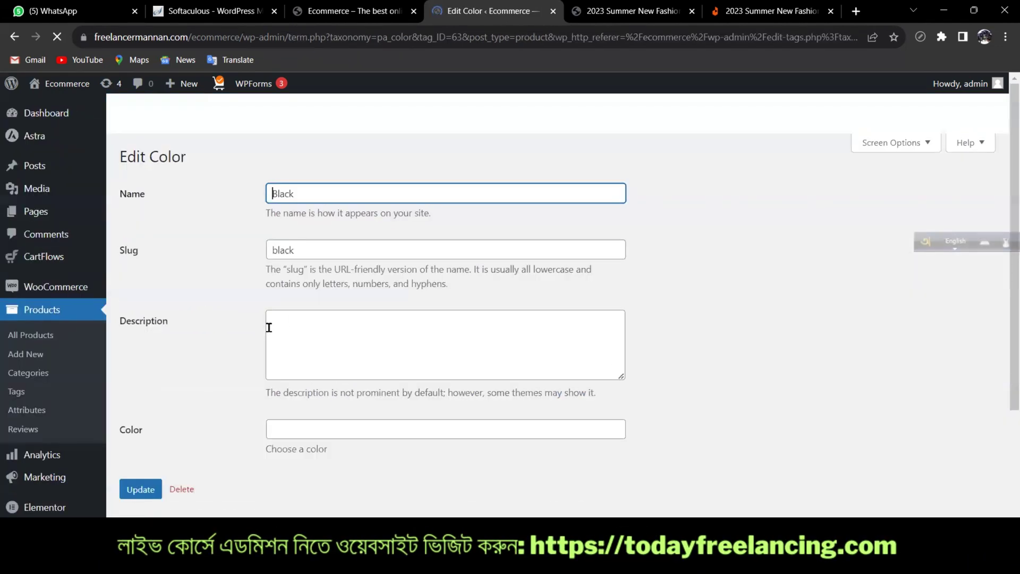
pyautogui.scroll(-3, 310, 319)
pyautogui.scroll(-5, 310, 319)
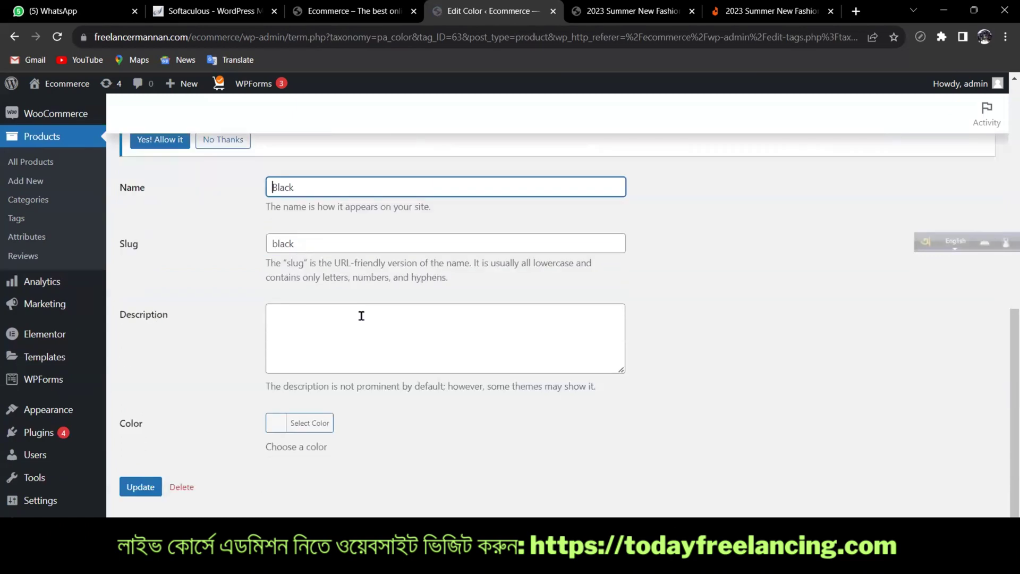
pyautogui.click(303, 431)
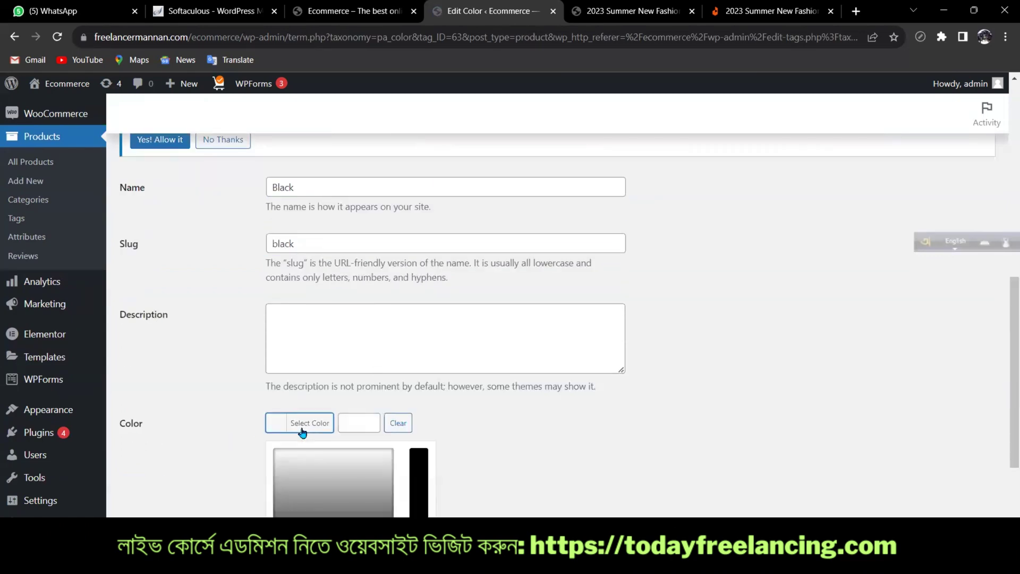
pyautogui.scroll(-3, 491, 409)
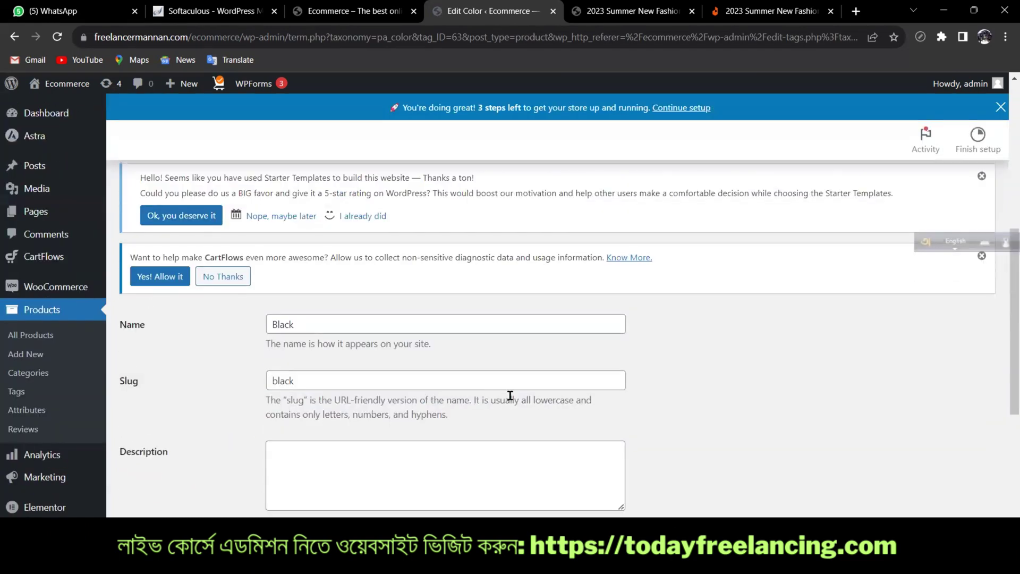
pyautogui.scroll(-1, 513, 394)
pyautogui.click(282, 425)
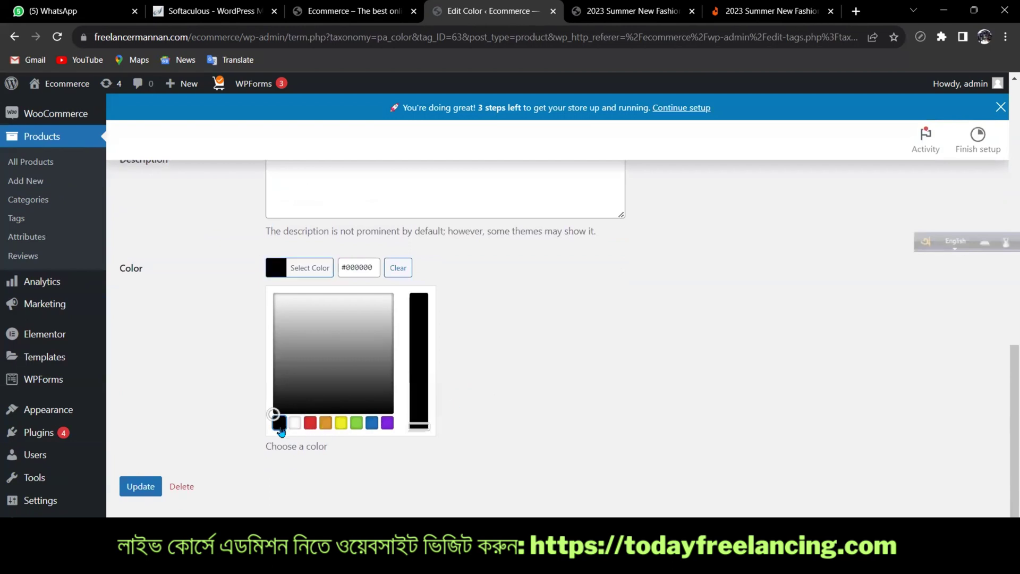
pyautogui.click(157, 489)
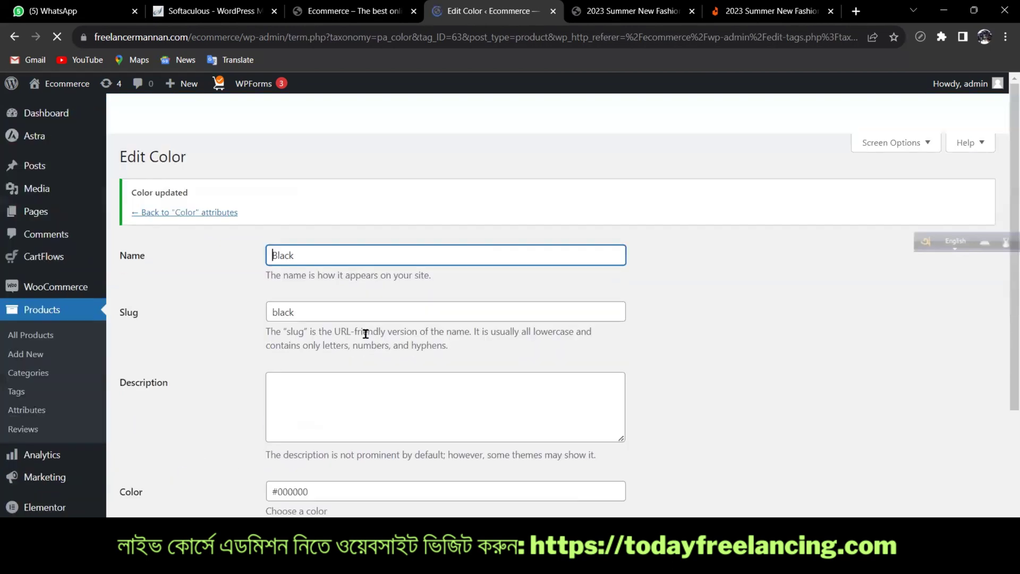
# Step: Return from the updated Black term to the list of the Color attribute's terms
pyautogui.scroll(-10, 392, 319)
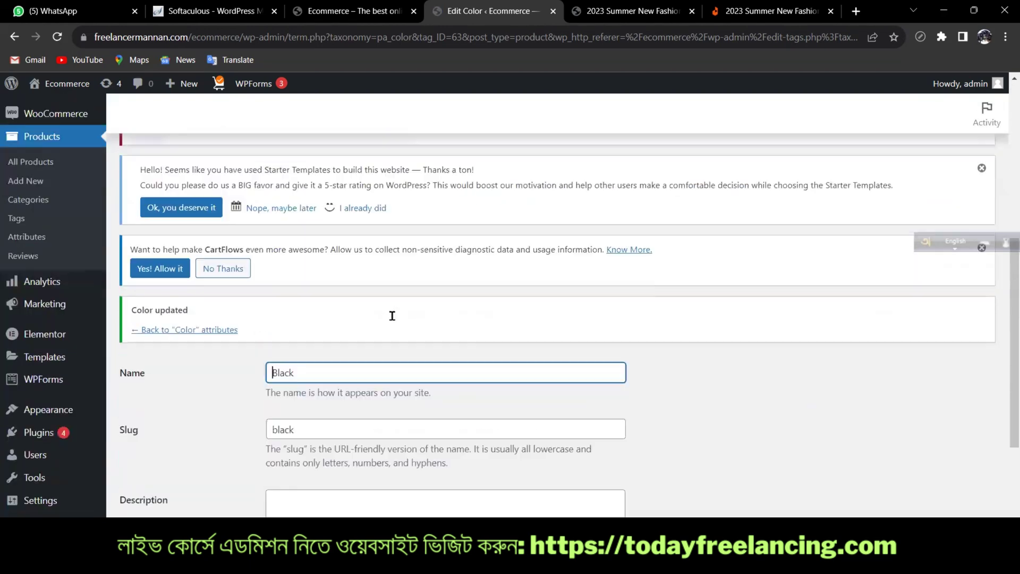
pyautogui.scroll(6, 255, 356)
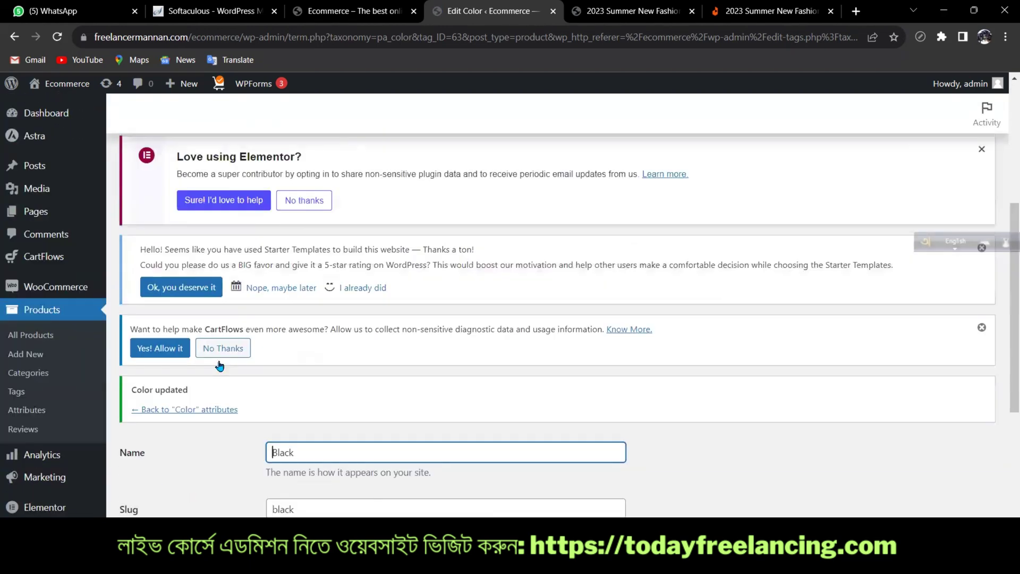
pyautogui.click(183, 410)
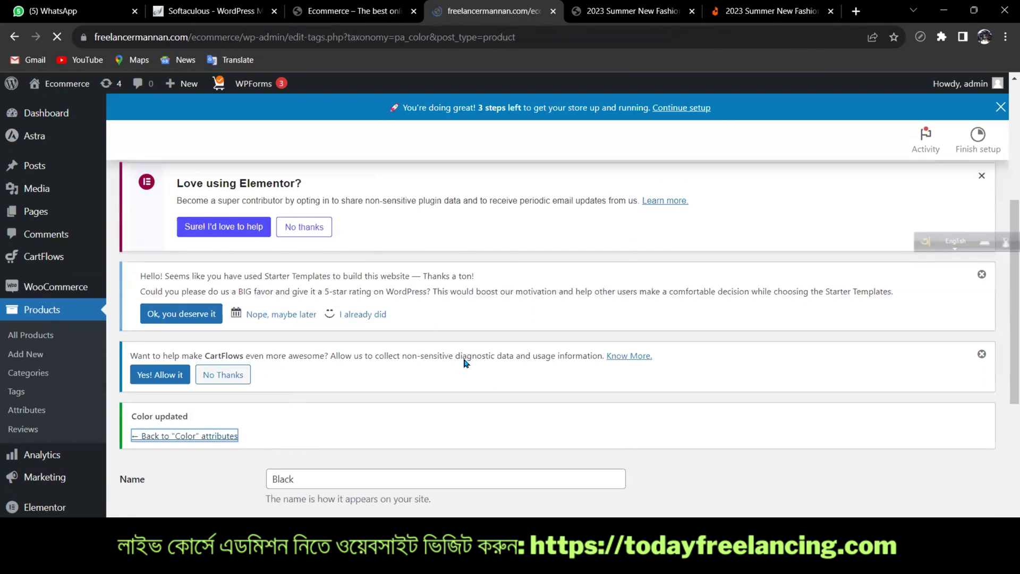
pyautogui.scroll(-10, 535, 333)
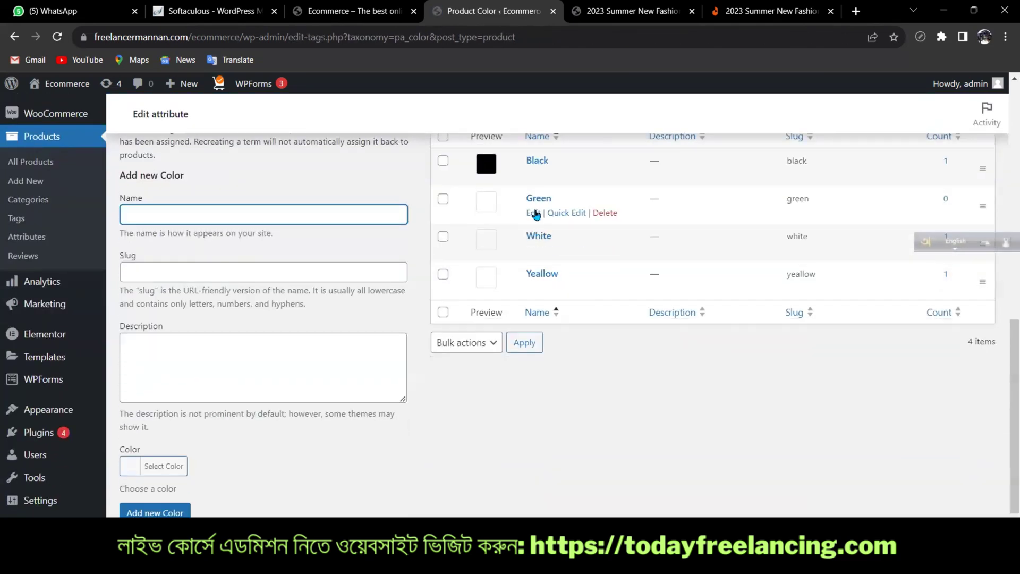
# Step: Open the Green, White and Yeallow terms for editing, each in its own new browser tab
pyautogui.rightClick(533, 212)
pyautogui.click(565, 221)
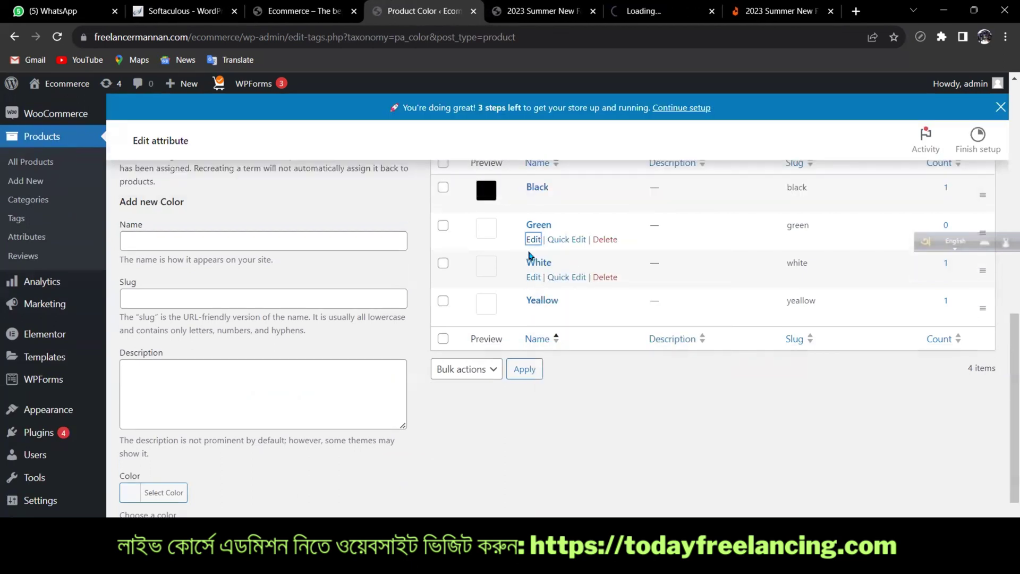
pyautogui.rightClick(538, 280)
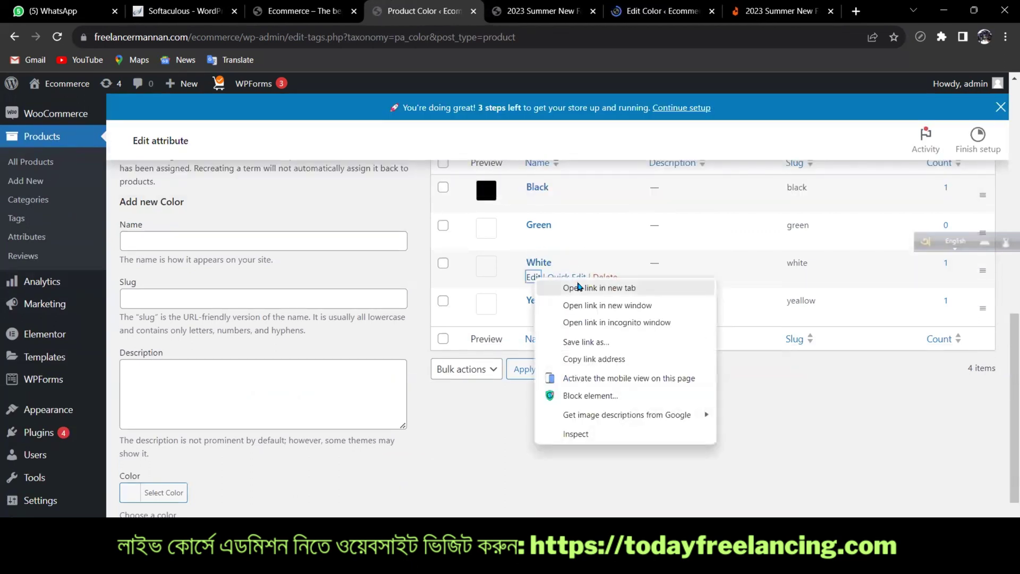
pyautogui.click(564, 289)
pyautogui.rightClick(534, 316)
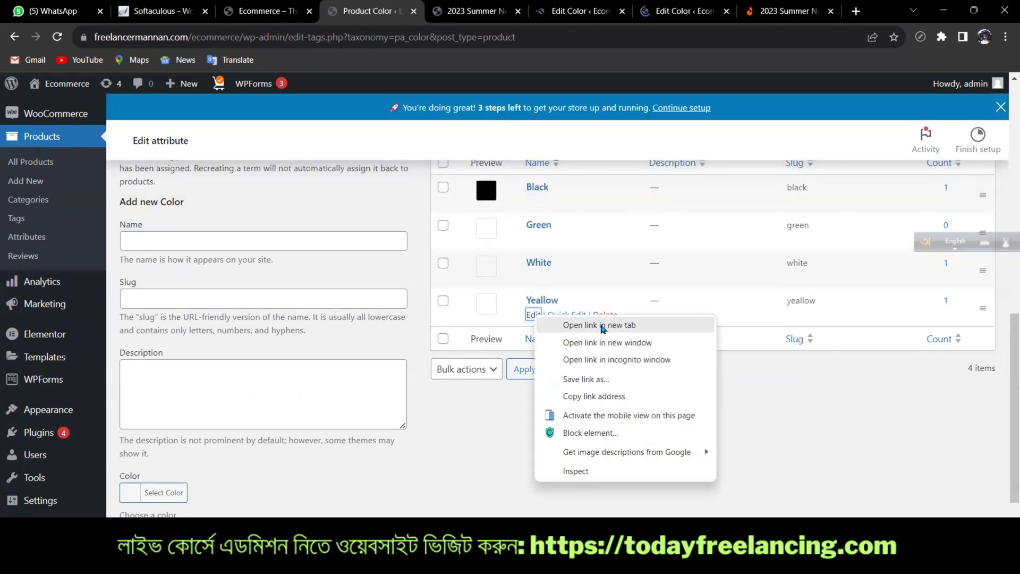
pyautogui.click(585, 325)
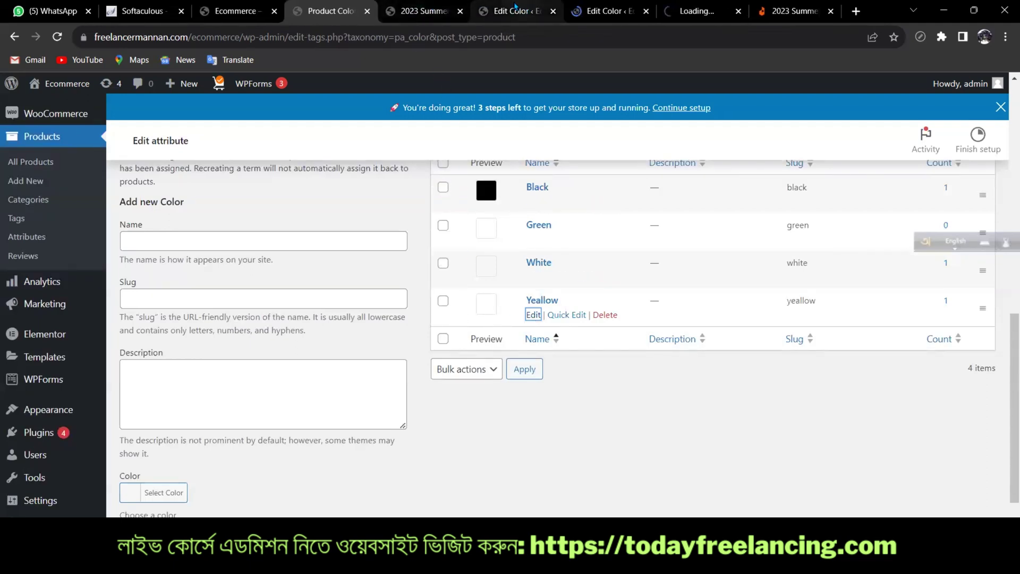
# Step: Set the Green term's swatch colour to the dark green #009e12 and update the term
pyautogui.click(515, 6)
pyautogui.click(424, 10)
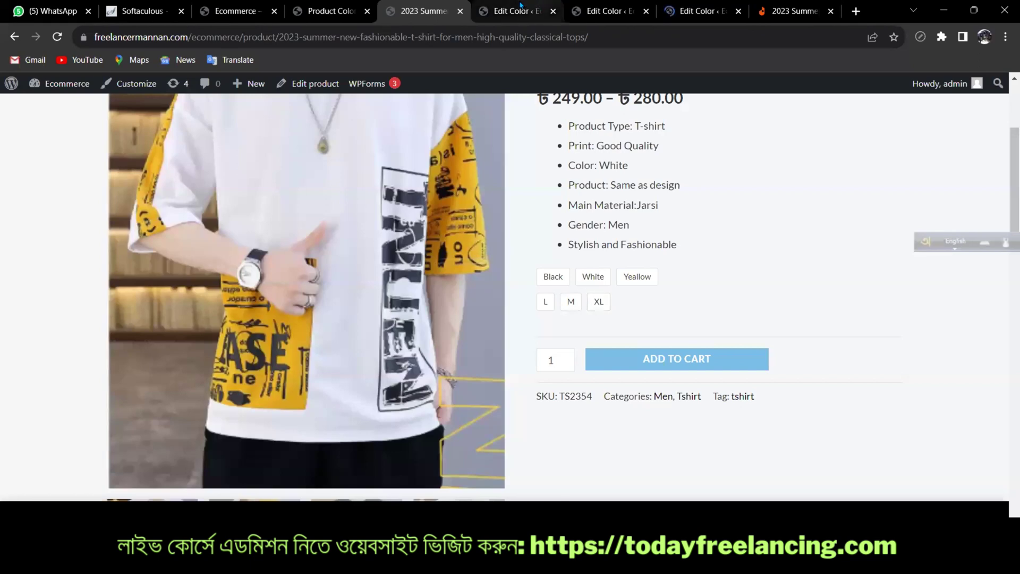
pyautogui.click(520, 6)
pyautogui.scroll(-10, 567, 352)
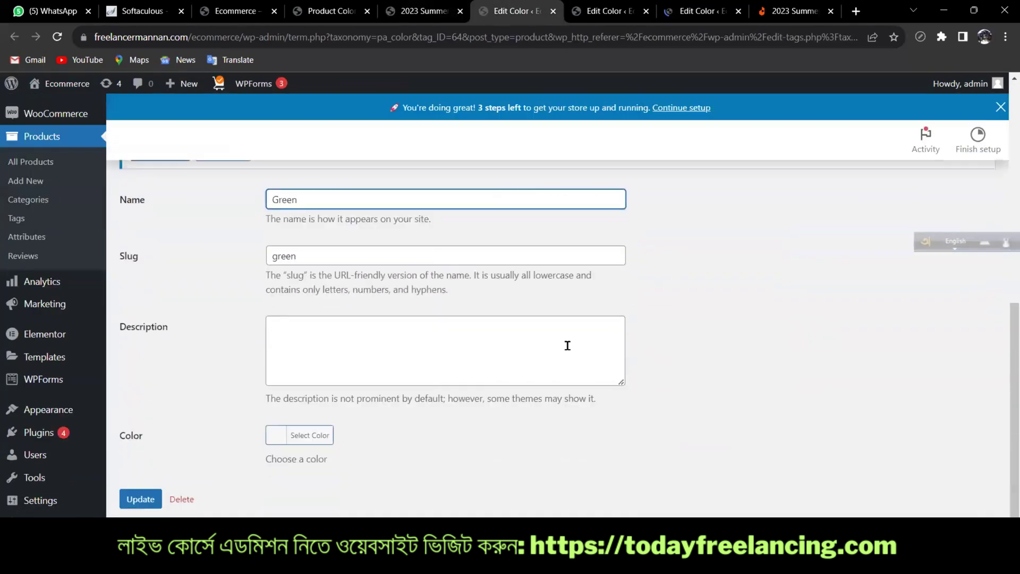
pyautogui.scroll(1, 567, 345)
pyautogui.scroll(-1, 512, 342)
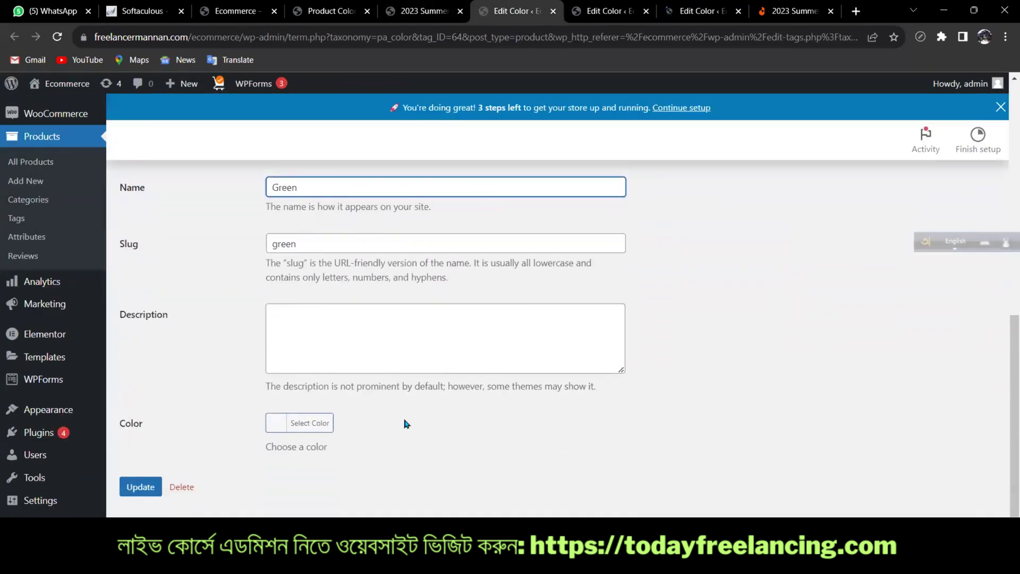
pyautogui.click(295, 428)
pyautogui.scroll(-3, 453, 409)
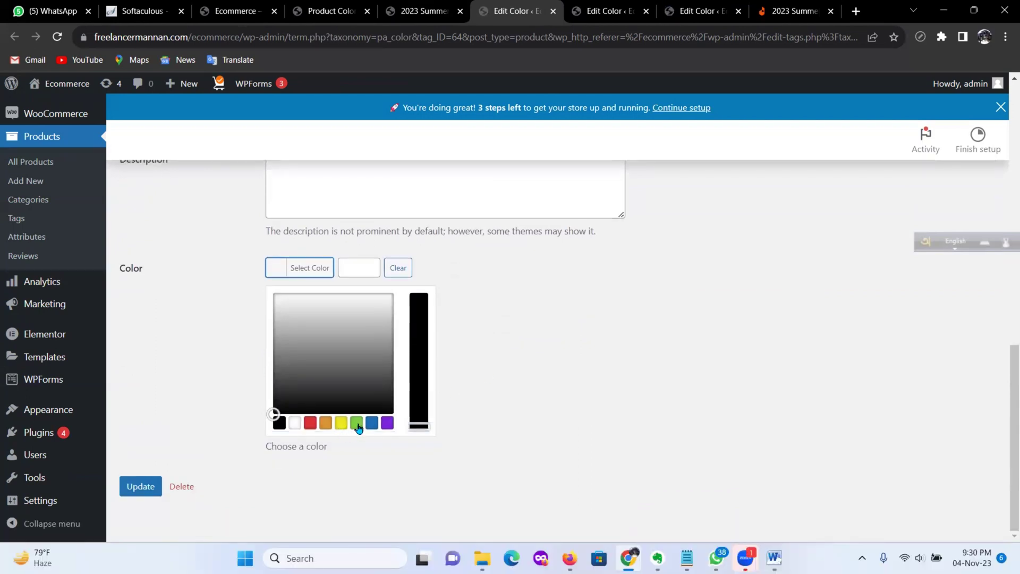
pyautogui.click(357, 424)
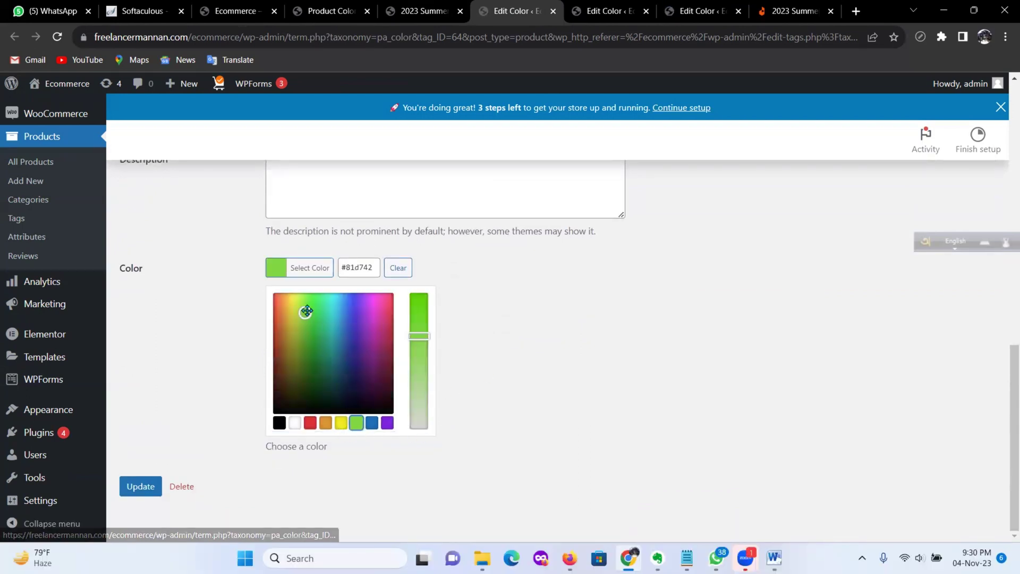
pyautogui.moveTo(419, 335); pyautogui.dragTo(423, 287)
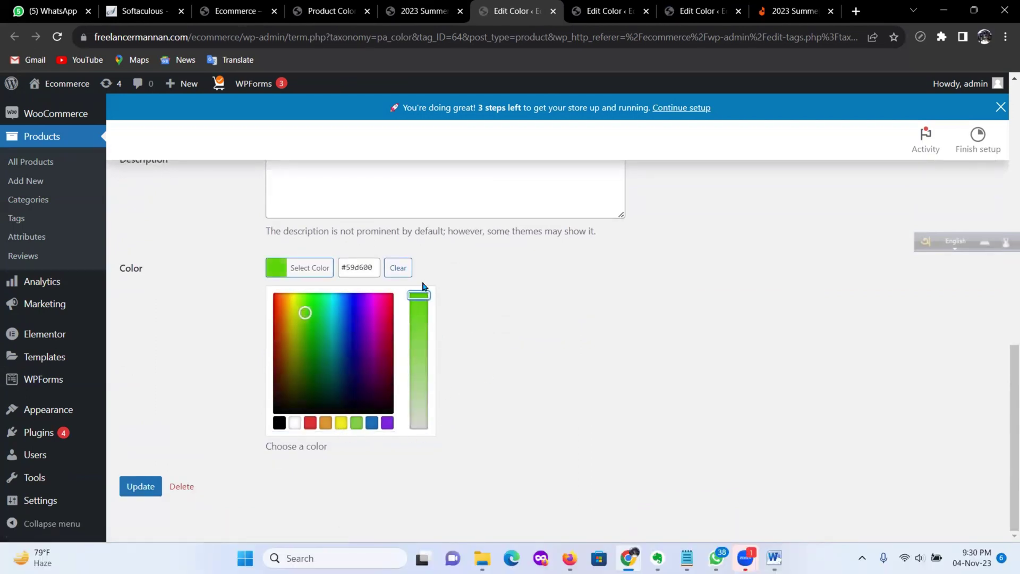
pyautogui.moveTo(303, 309); pyautogui.dragTo(314, 339)
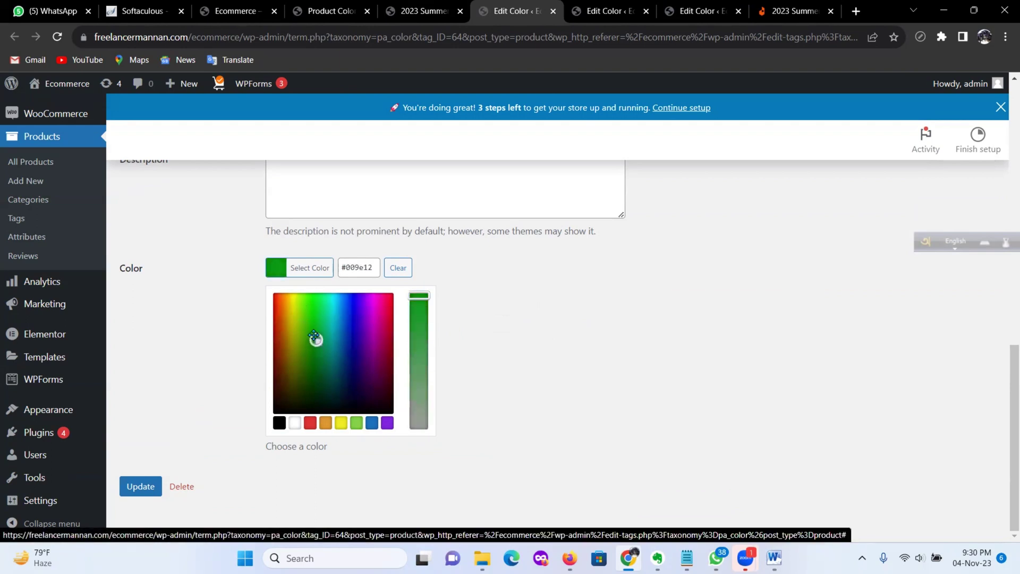
pyautogui.click(588, 332)
pyautogui.click(136, 487)
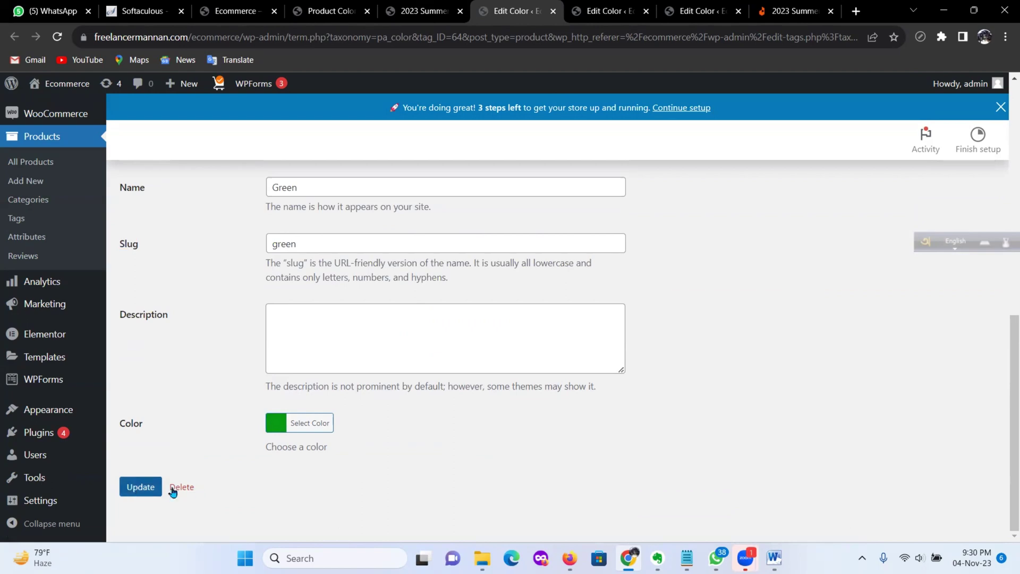
# Step: Set the White term's swatch colour to the preset white and update the term
pyautogui.click(595, 13)
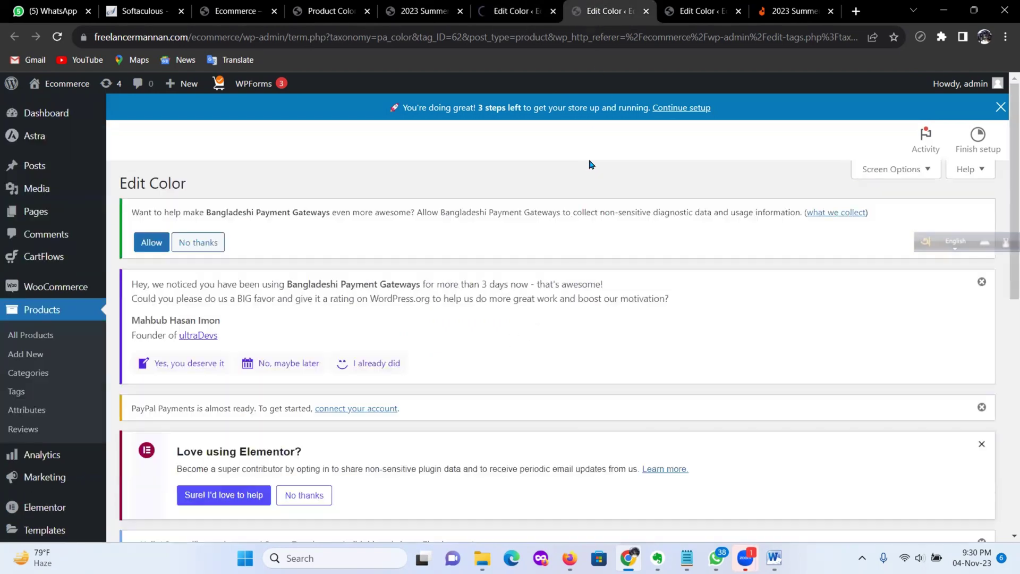
pyautogui.scroll(-3, 626, 325)
pyautogui.scroll(-2, 627, 324)
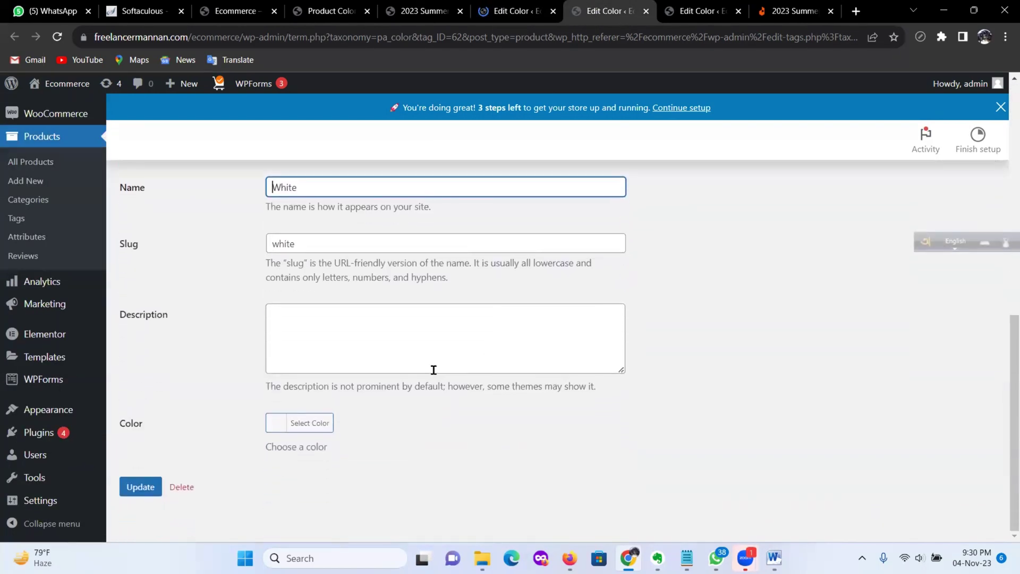
pyautogui.click(332, 418)
pyautogui.scroll(-3, 427, 399)
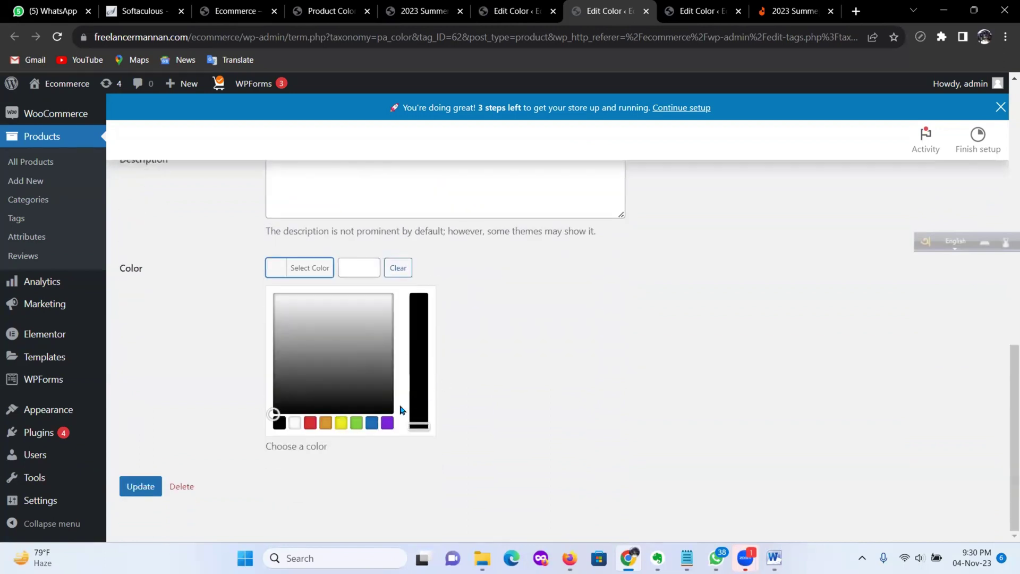
pyautogui.click(298, 422)
pyautogui.click(141, 486)
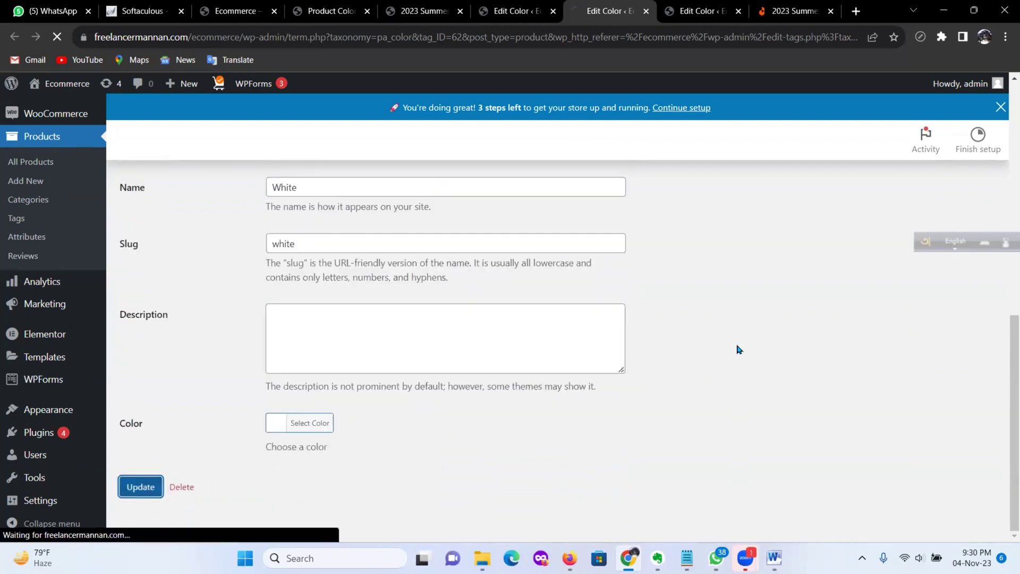
# Step: Set the Yeallow term's swatch colour to the preset yellow and update the term
pyautogui.click(701, 10)
pyautogui.scroll(-5, 621, 298)
pyautogui.scroll(-5, 621, 300)
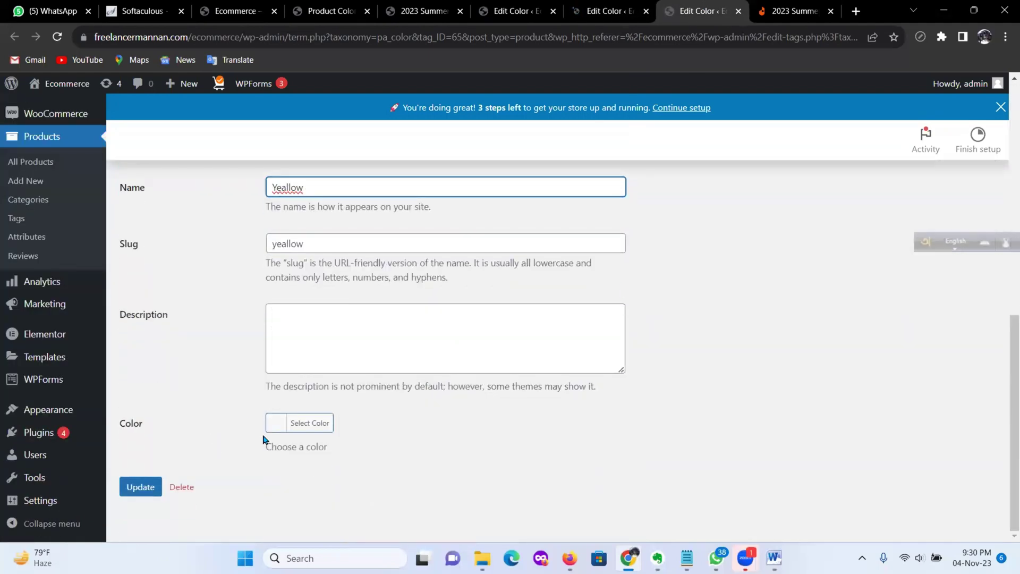
pyautogui.click(326, 422)
pyautogui.scroll(-3, 435, 404)
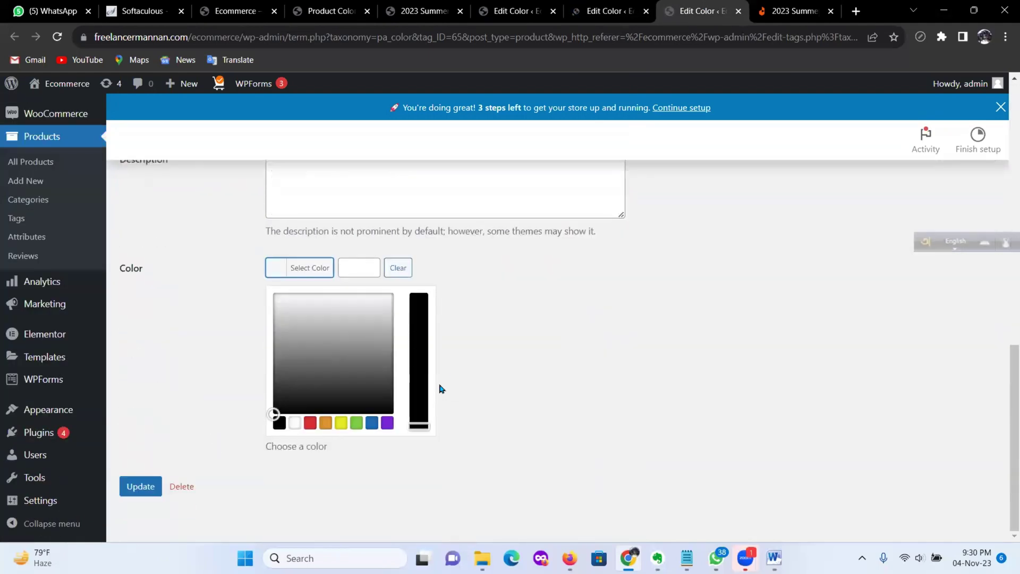
pyautogui.click(341, 423)
pyautogui.click(140, 487)
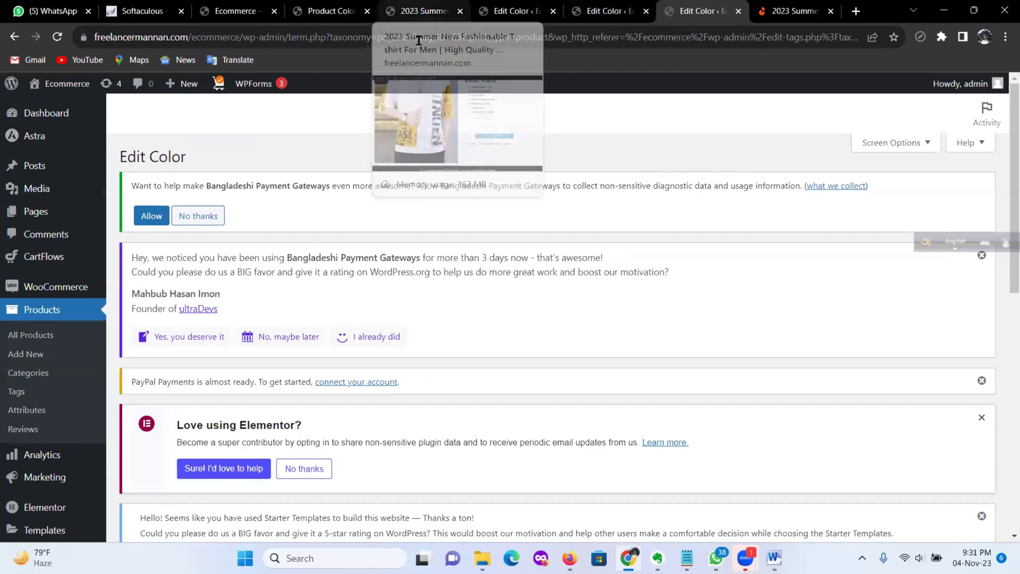
# Step: Reload the T-shirt's product page and try the variations yellow XL, yellow M, white M and black L
pyautogui.click(400, 6)
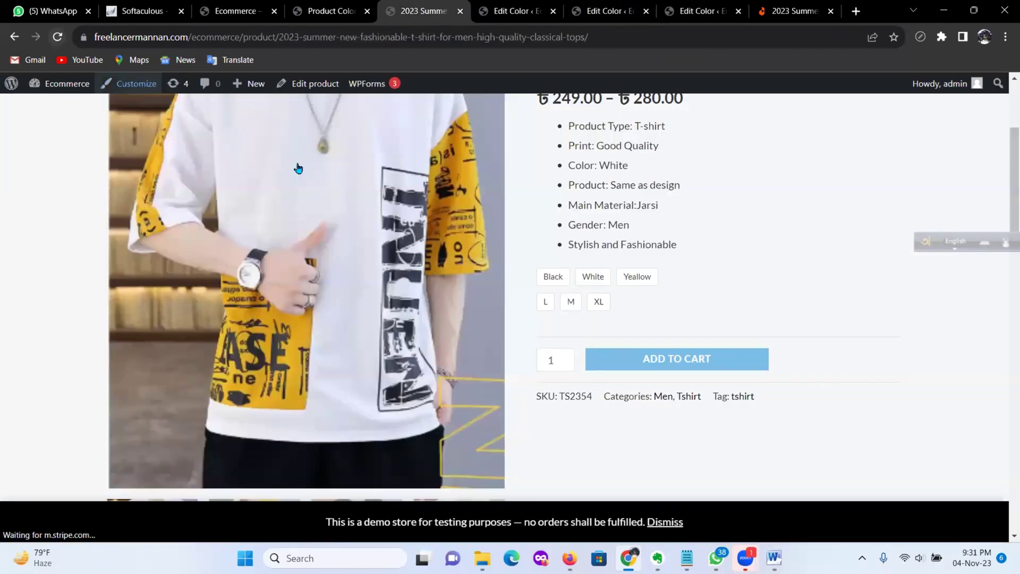
pyautogui.press('F5')
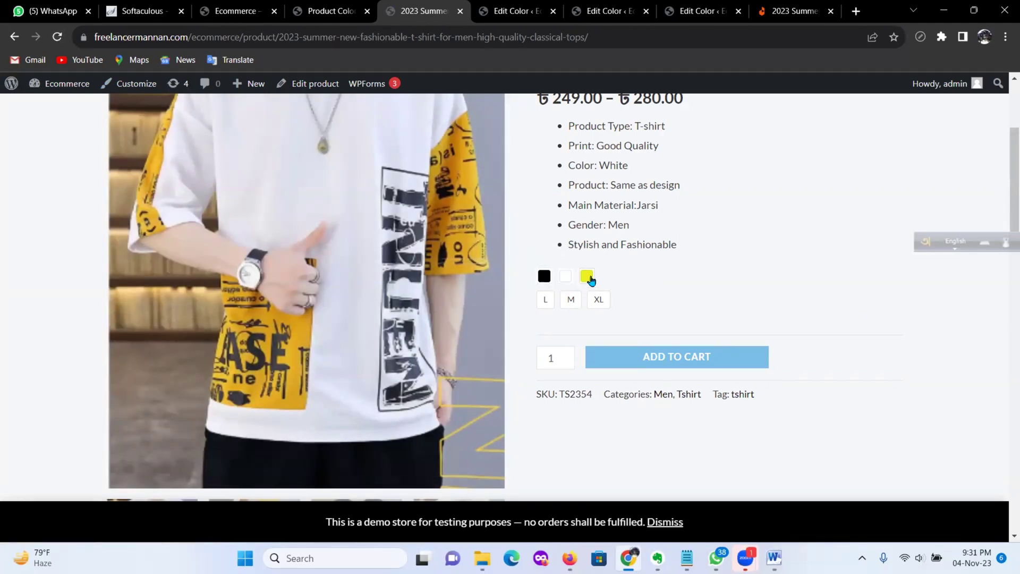
pyautogui.click(587, 277)
pyautogui.click(592, 305)
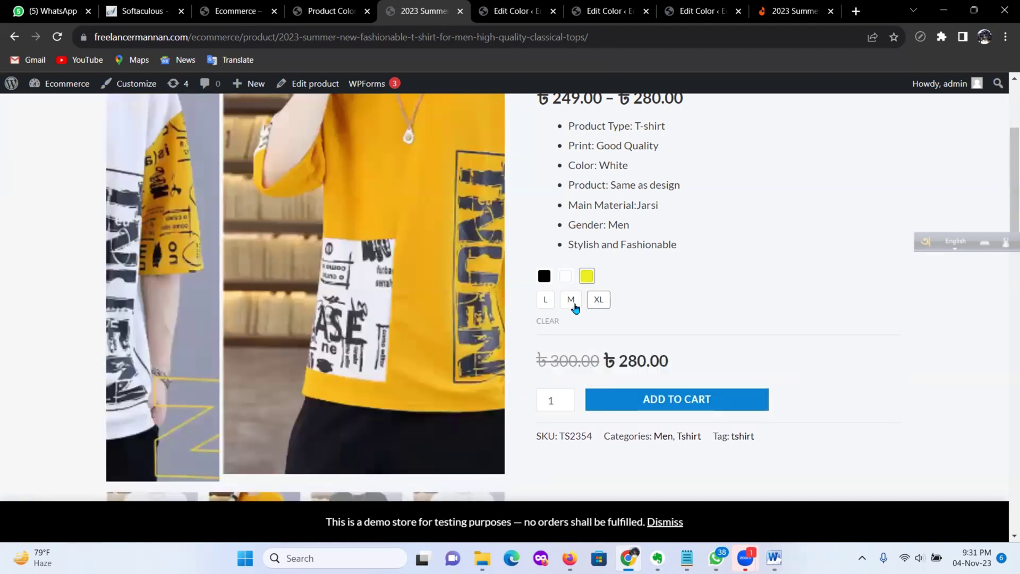
pyautogui.click(570, 303)
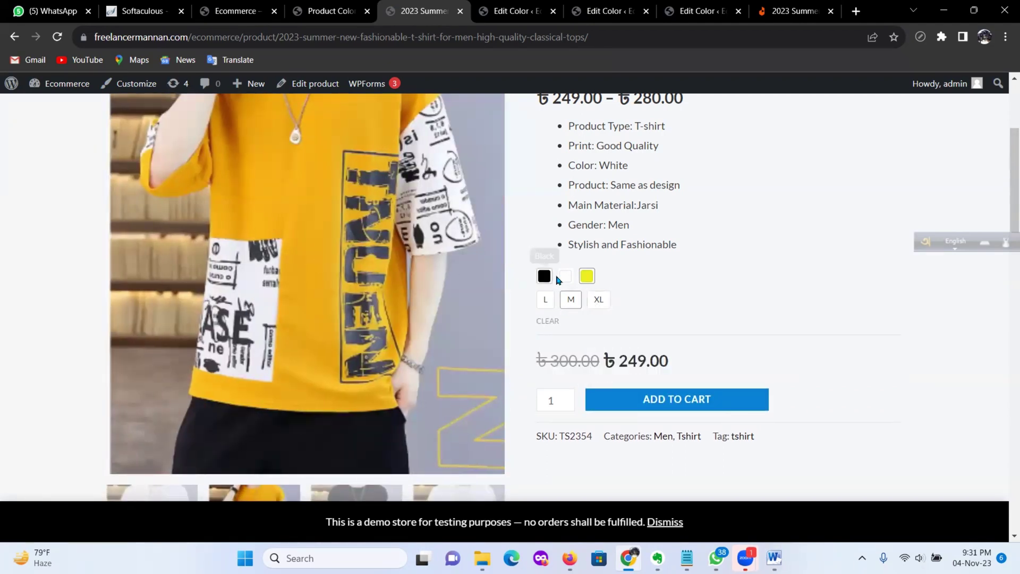
pyautogui.click(563, 279)
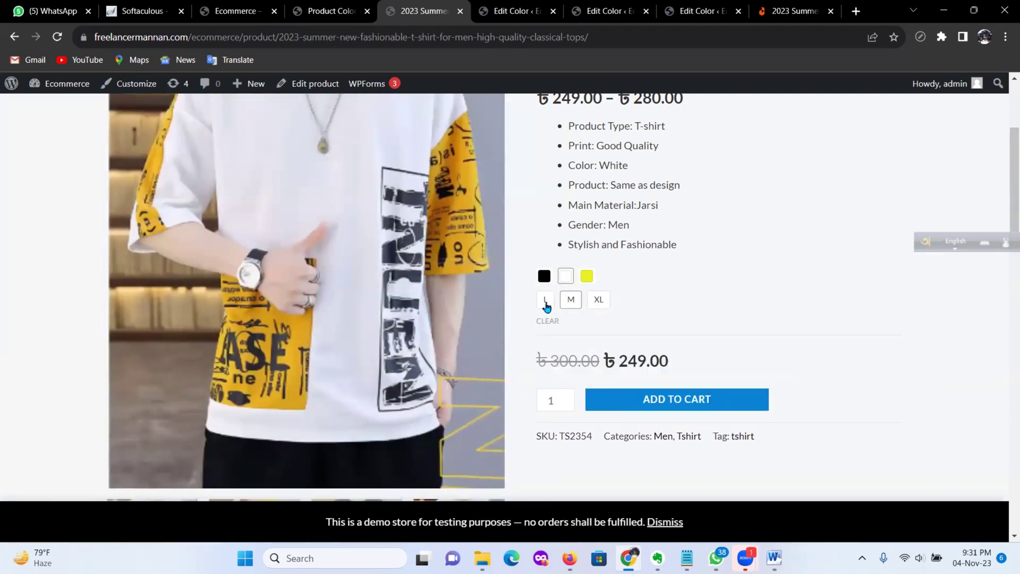
pyautogui.click(544, 276)
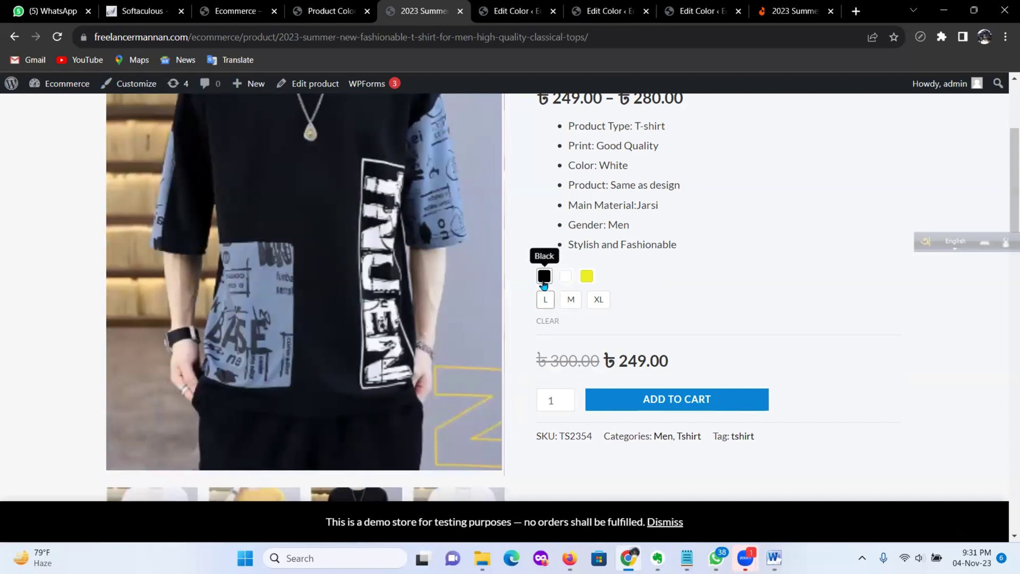
# Step: Look through the product page's gallery, description and related products, and switch to the Class#20 outline in Word
pyautogui.scroll(-10, 531, 277)
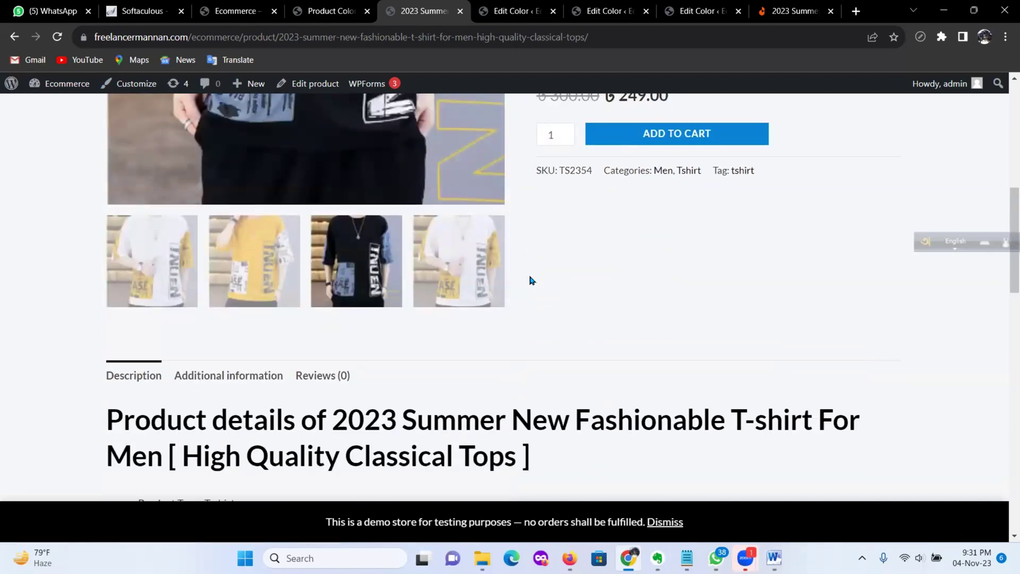
pyautogui.scroll(-4, 579, 290)
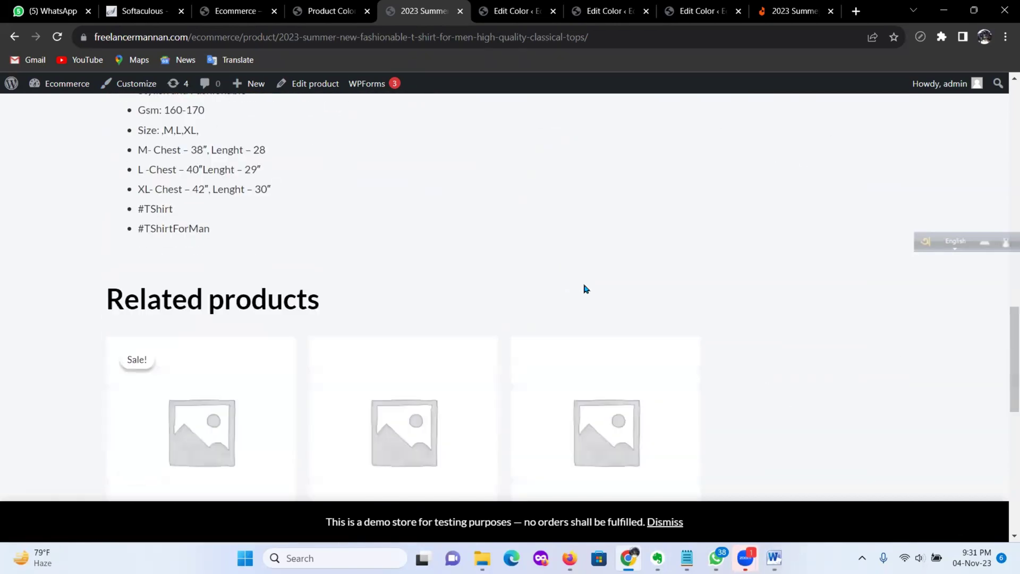
pyautogui.scroll(9, 584, 291)
pyautogui.scroll(7, 588, 292)
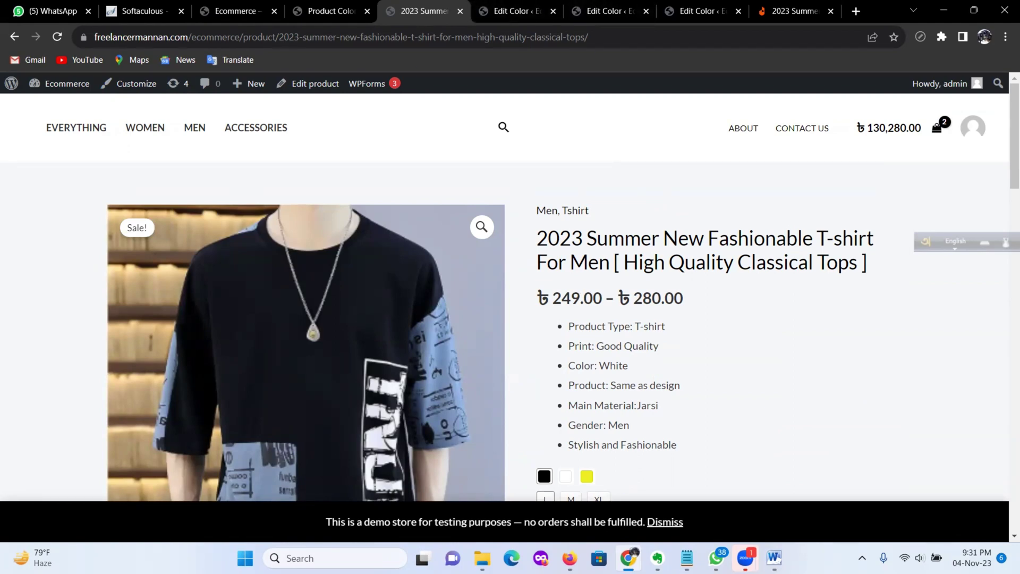
pyautogui.click(774, 558)
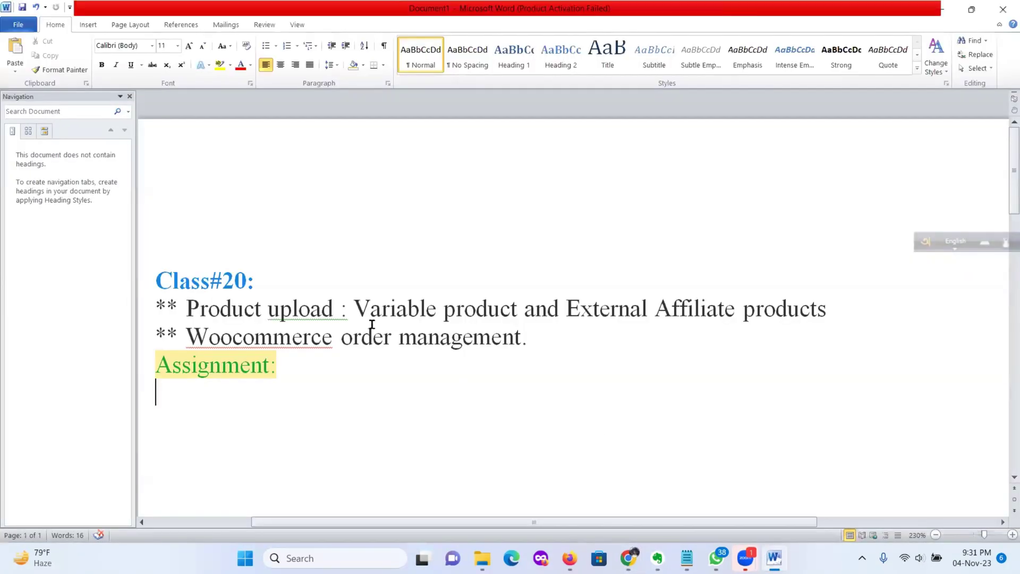